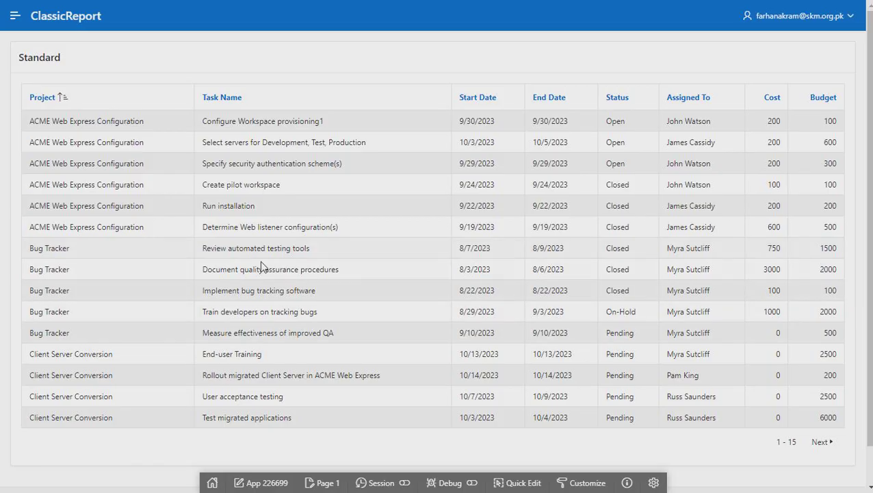
Open the Alerts report page from the navigation menu and scroll through it
click(15, 15)
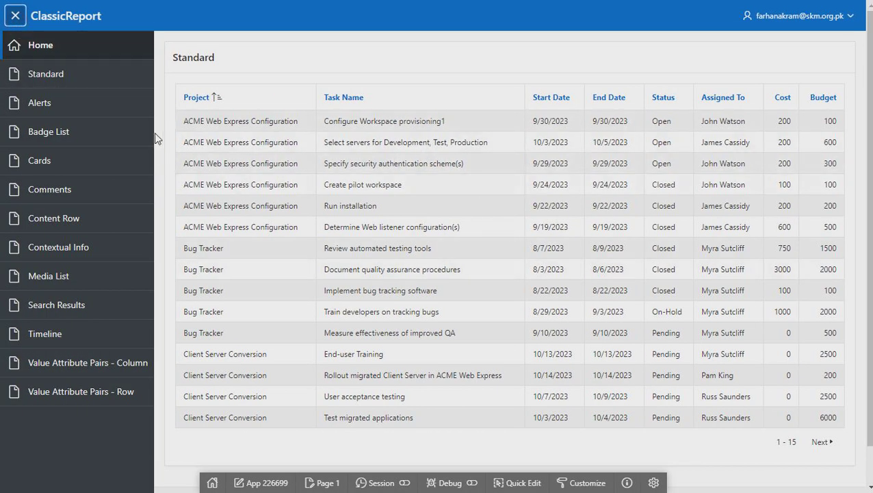
click(38, 108)
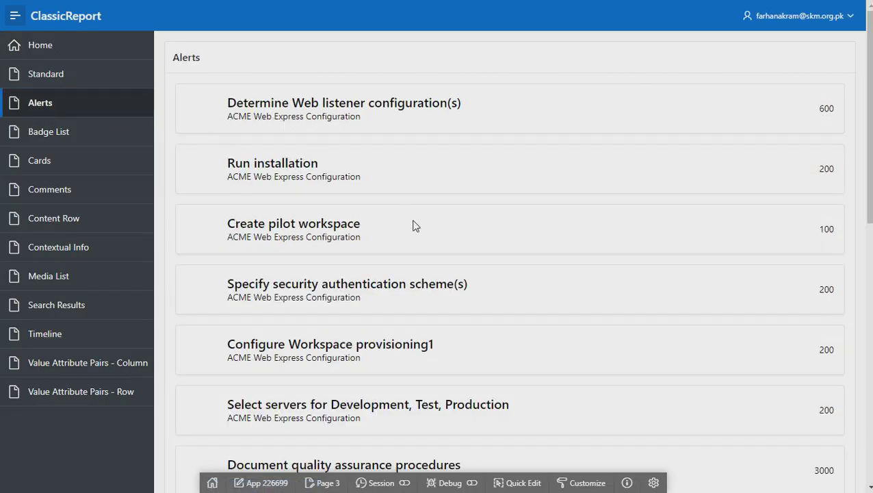
scroll(413, 225, down, 3)
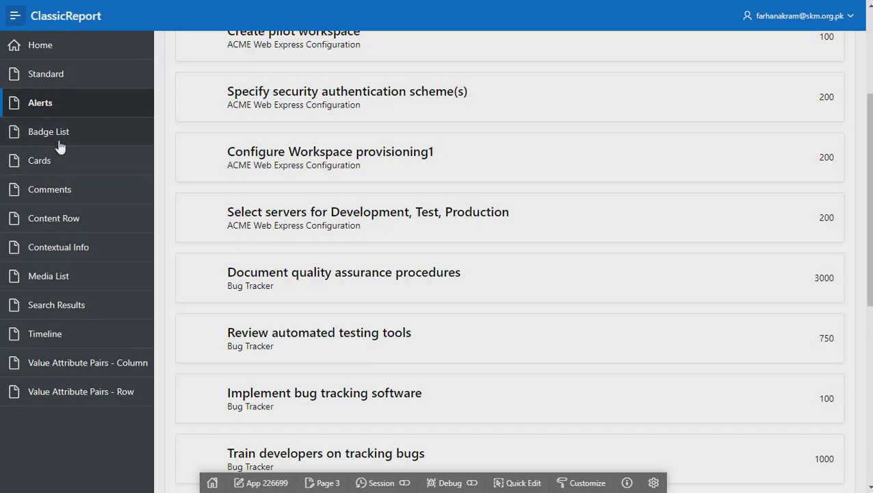
Browse the Badge List report, then move on to the Cards page
click(61, 140)
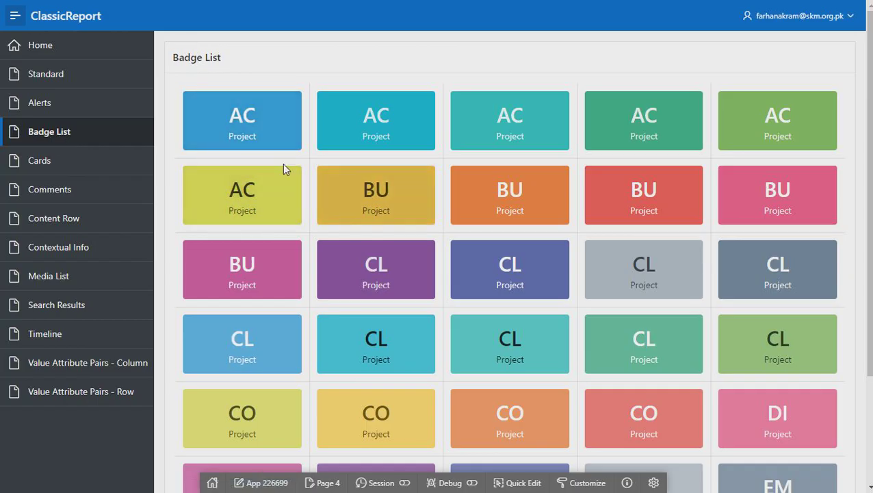
scroll(384, 355, down, 1)
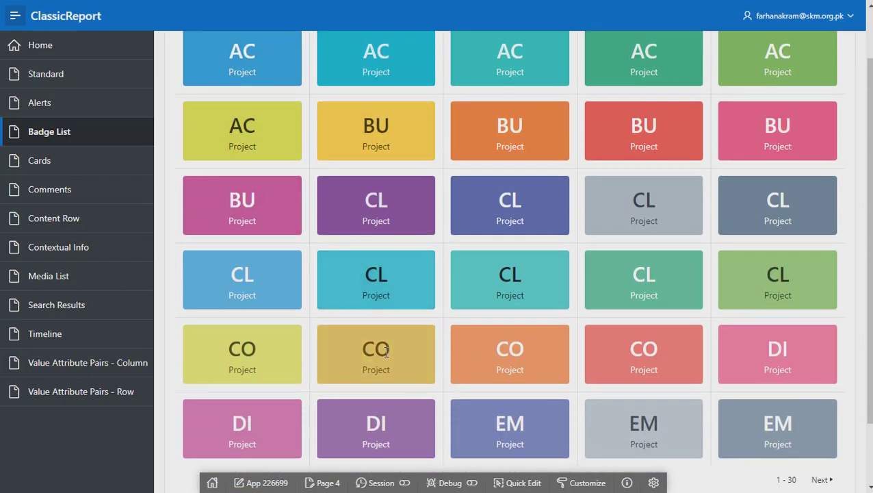
scroll(384, 354, down, 1)
scroll(384, 353, up, 2)
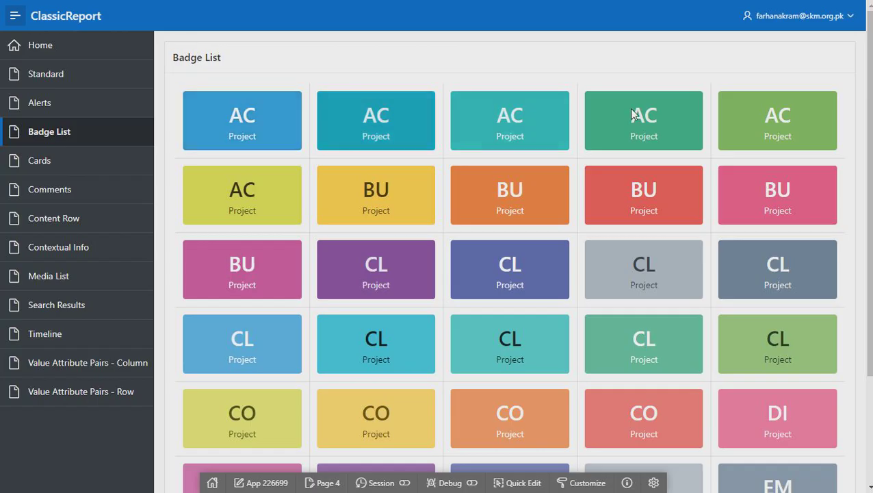
click(45, 163)
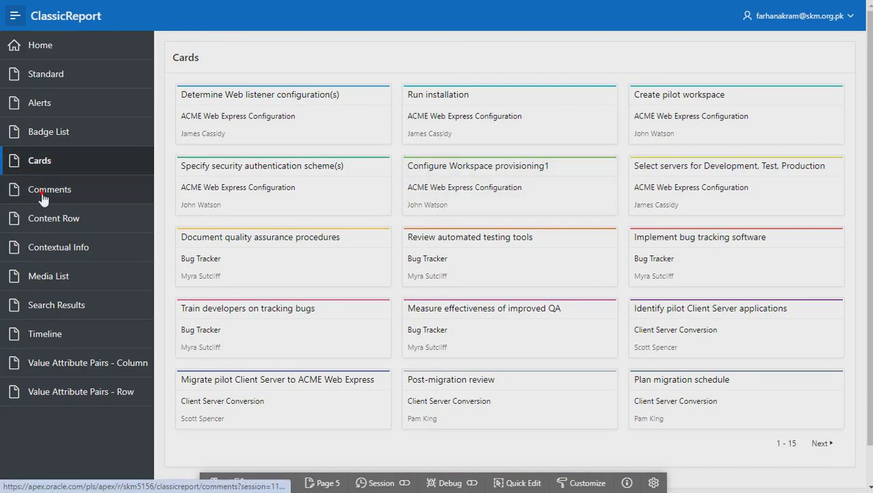
Preview the Comments, Content Row, Contextual Info and Media List report pages
click(85, 193)
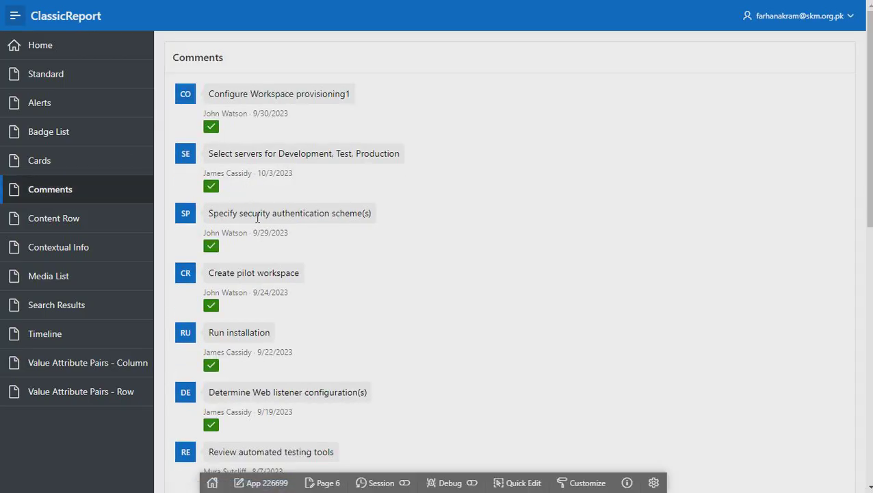
scroll(257, 224, down, 3)
click(60, 227)
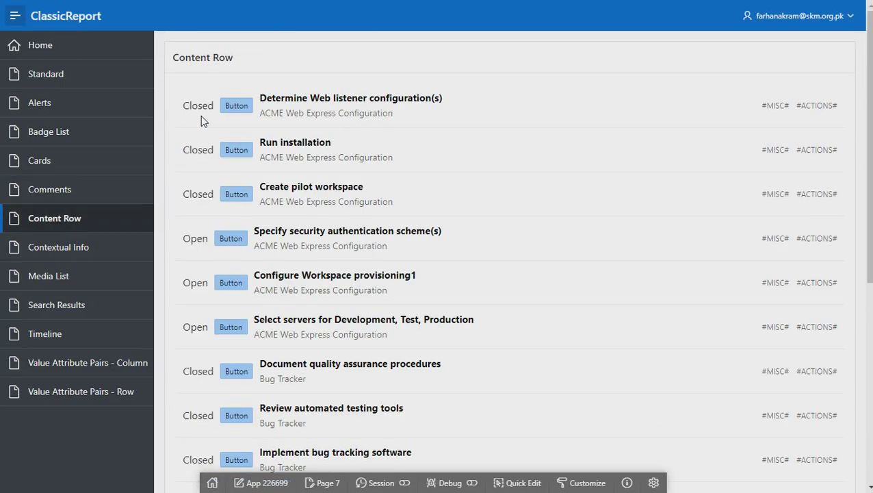
scroll(513, 198, down, 3)
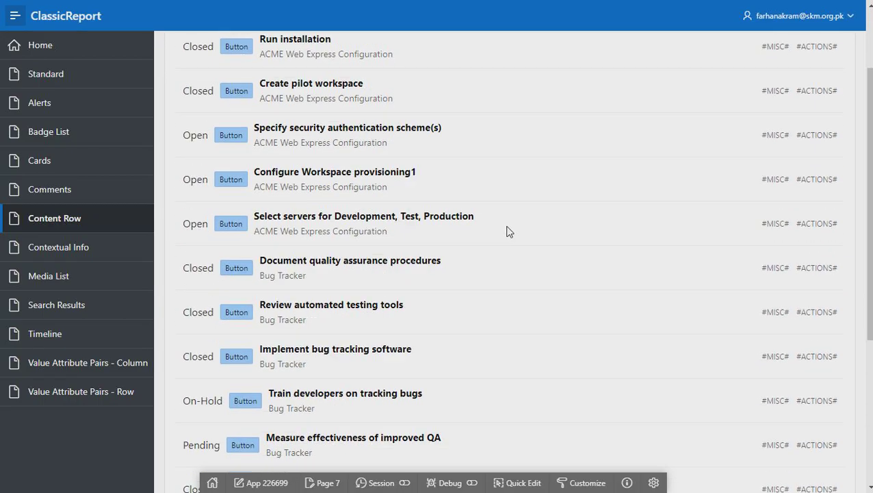
click(48, 247)
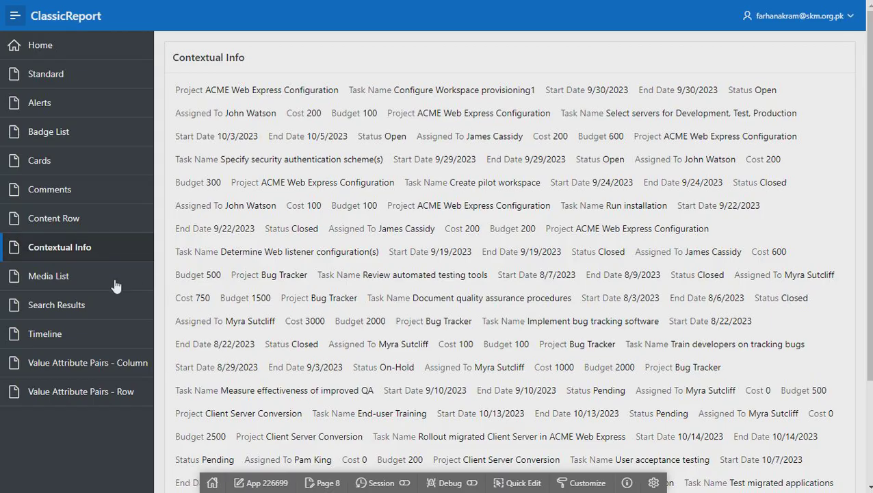
click(46, 285)
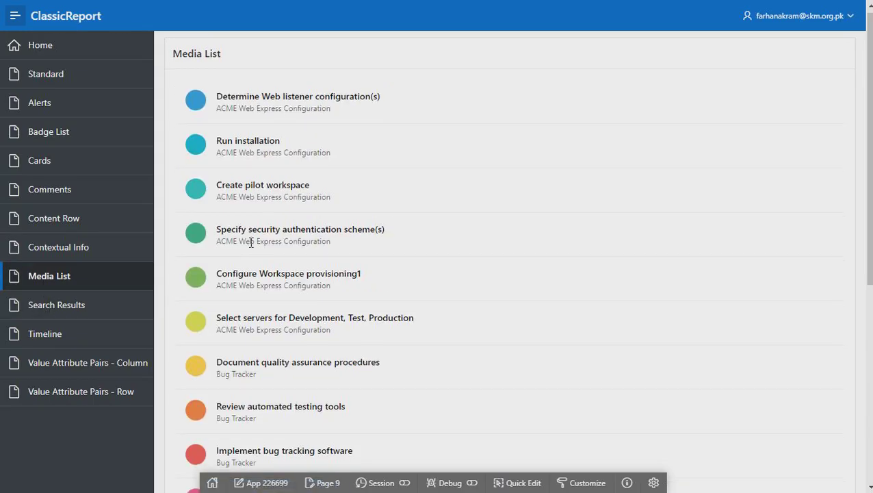
scroll(251, 242, down, 3)
scroll(409, 302, down, 3)
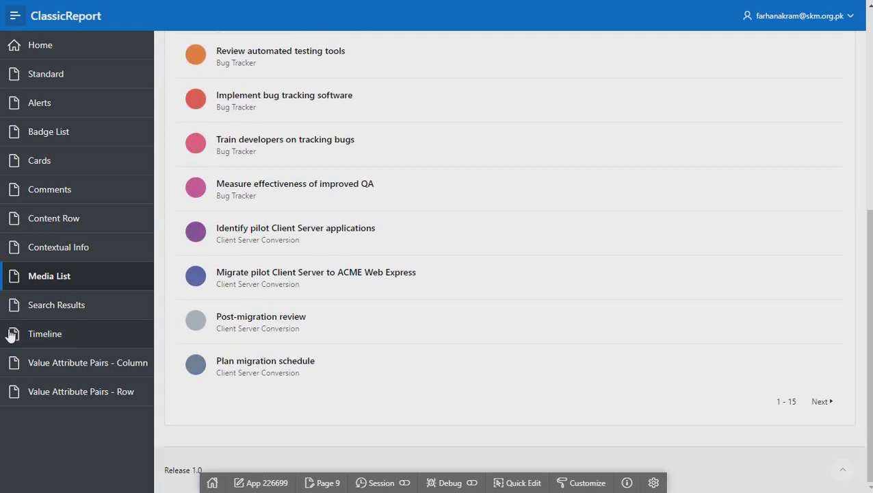
Preview Search Results, Timeline and both Value Attribute Pairs pages, then return to Cards
click(39, 307)
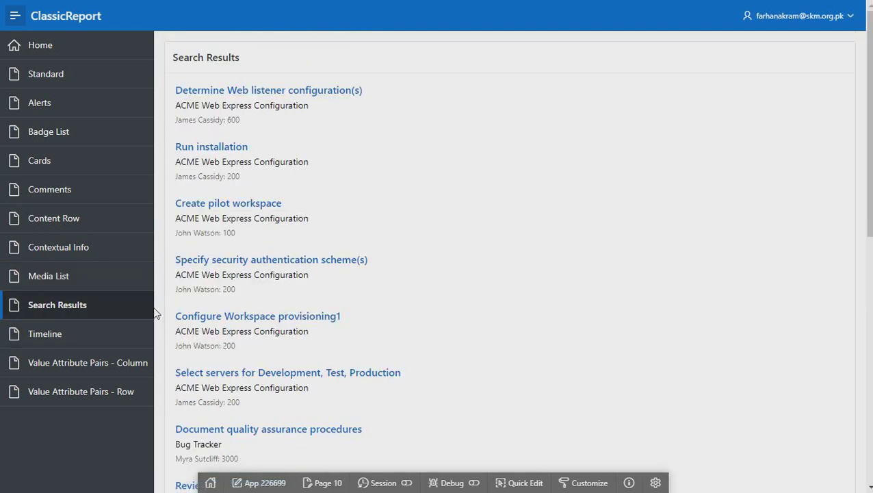
click(37, 336)
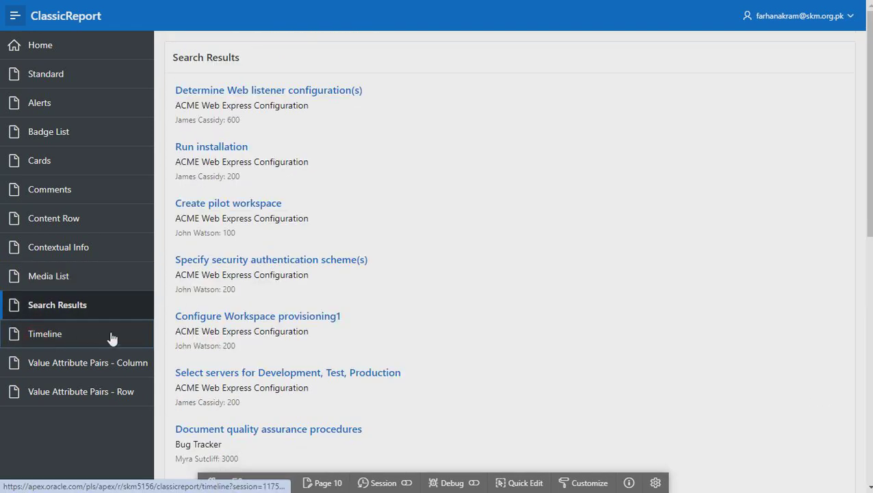
click(69, 375)
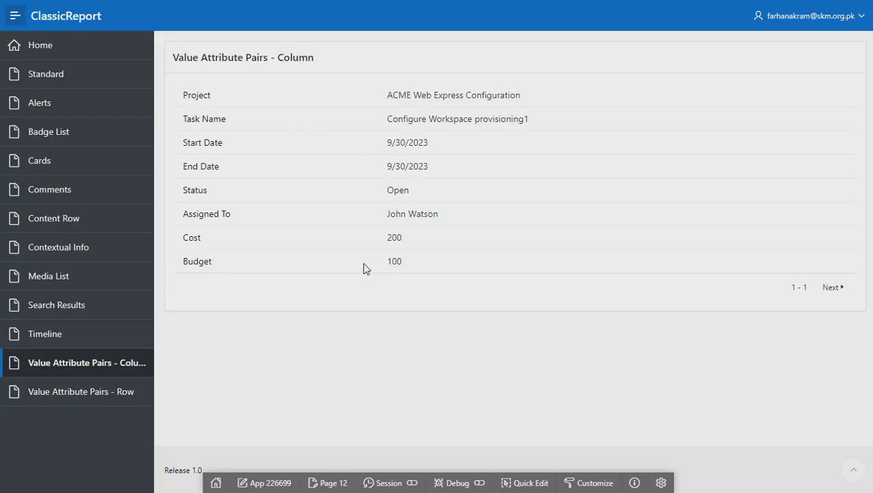
click(78, 387)
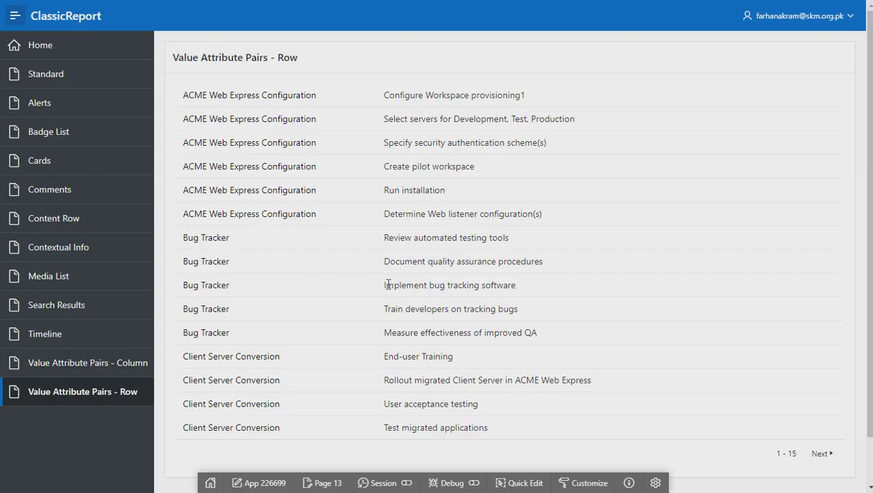
scroll(388, 264, down, 1)
scroll(388, 264, up, 1)
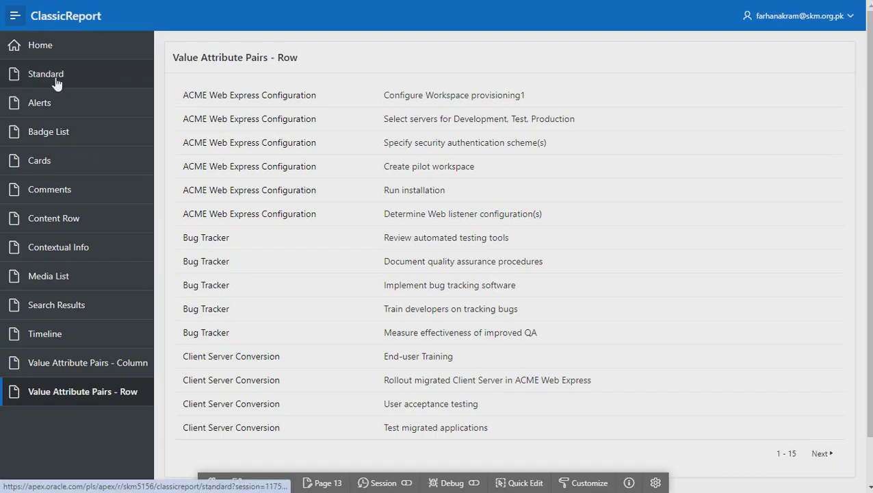
click(46, 165)
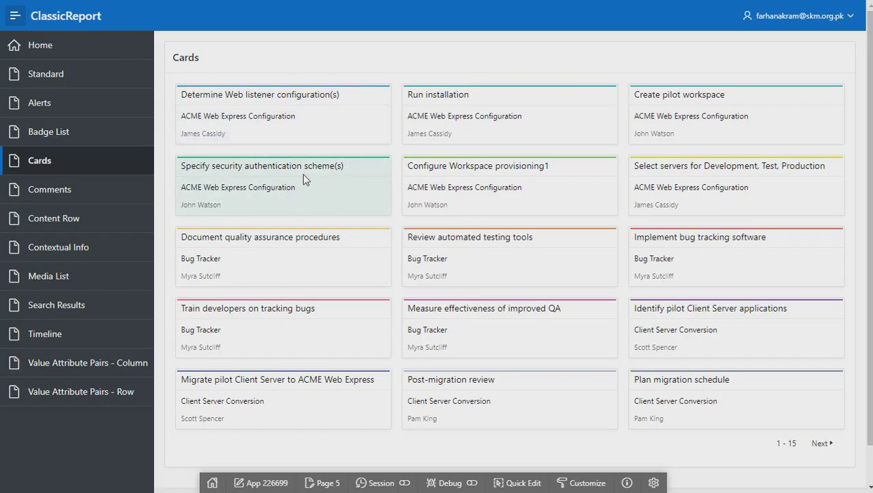
Remove the trailing '(s)' from the first card's title, giving 'Determine Web listener configuration'
click(333, 95)
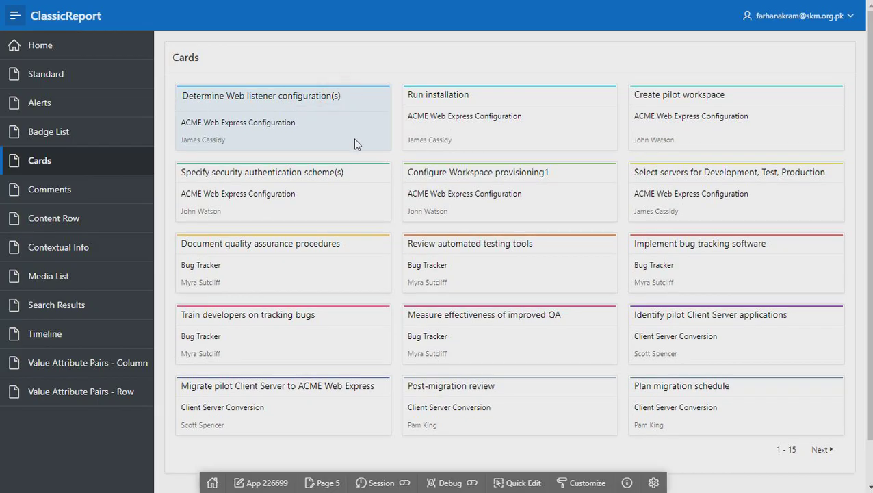
key(BackSpace)
key(BackSpace)
key(BackSpace)
click(316, 71)
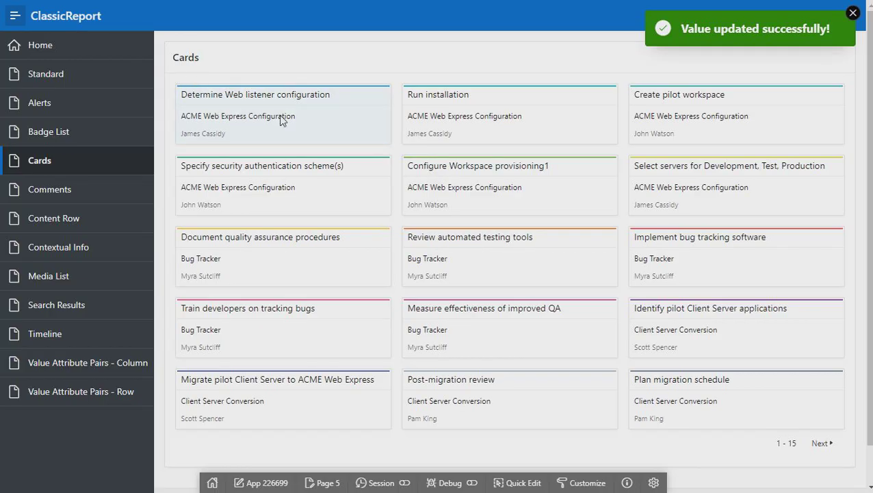
On the Home report, rename 'Configure Workspace provisioning1' to 'Configure Workspace provisioning'
click(59, 81)
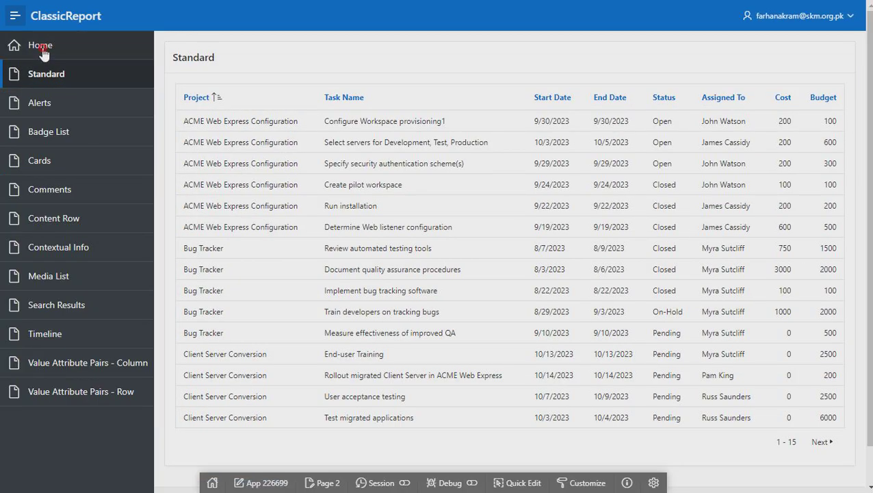
click(41, 46)
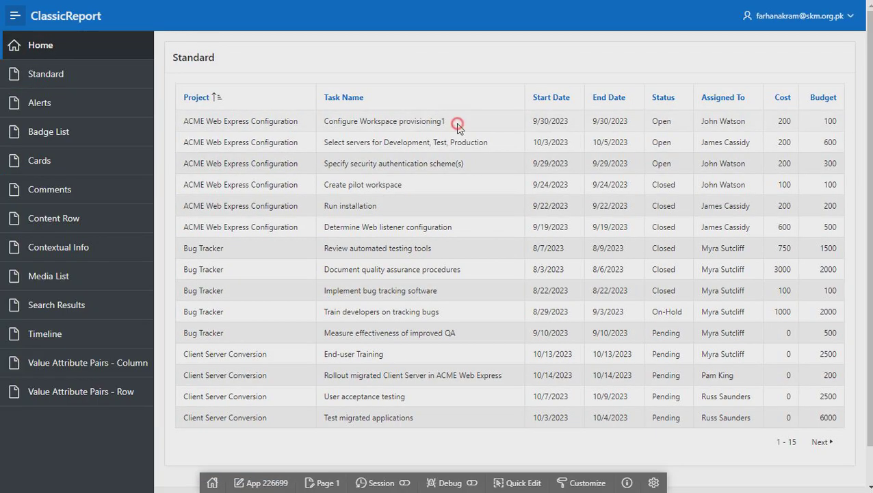
click(437, 121)
key(BackSpace)
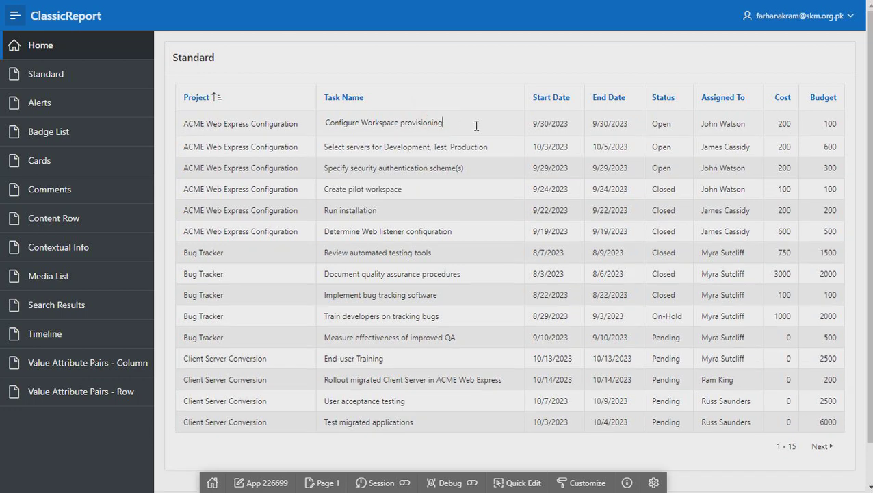
click(294, 126)
Append 'sss' to the first row's Project value; saving fails with ORA-12899 as too long
click(281, 121)
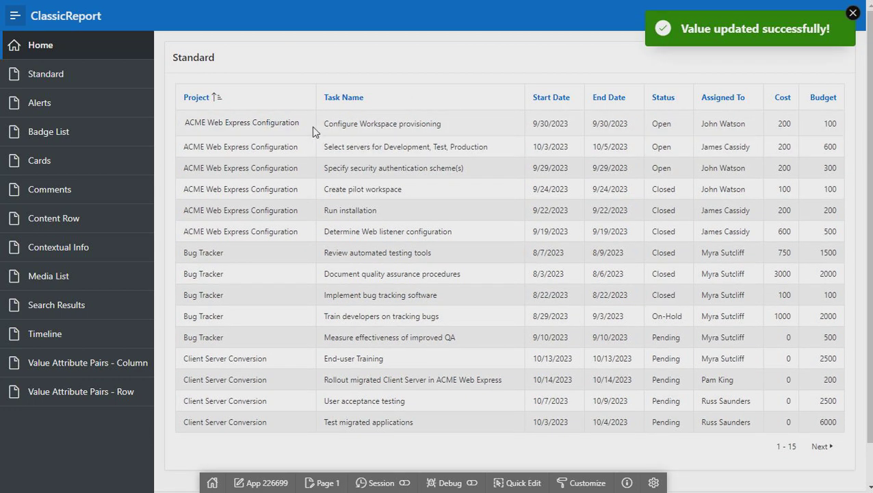
text(sss)
click(301, 70)
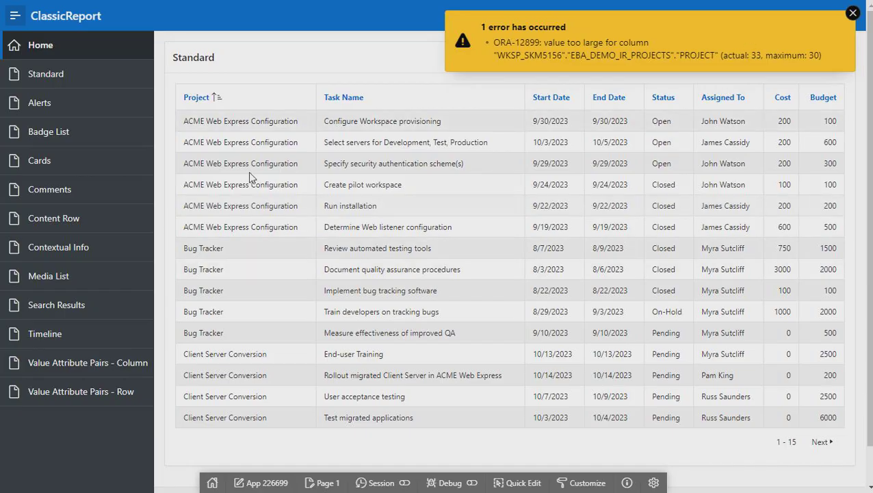
Dismiss the ORA-12899 value-too-large error and open the Standard report page
click(852, 14)
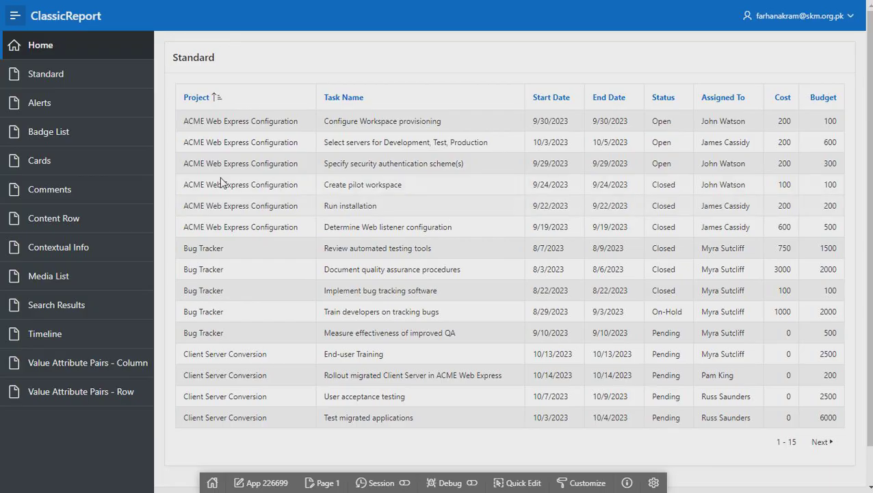
scroll(350, 247, down, 2)
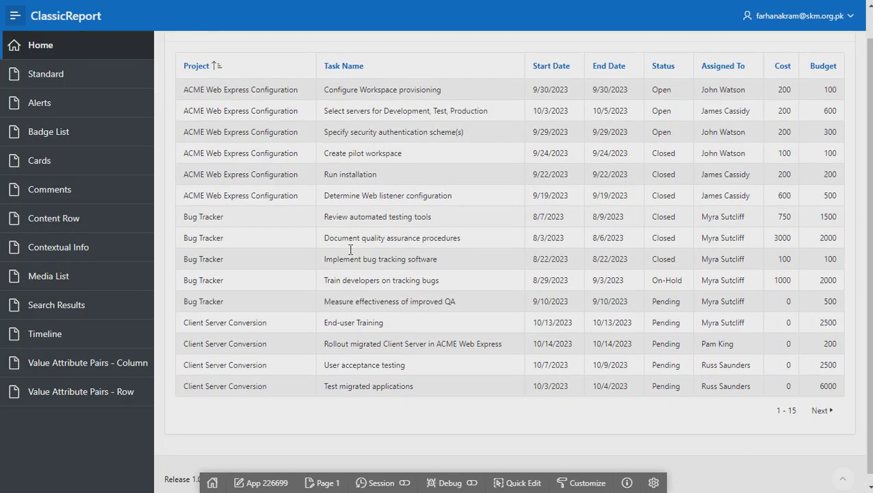
scroll(350, 249, up, 2)
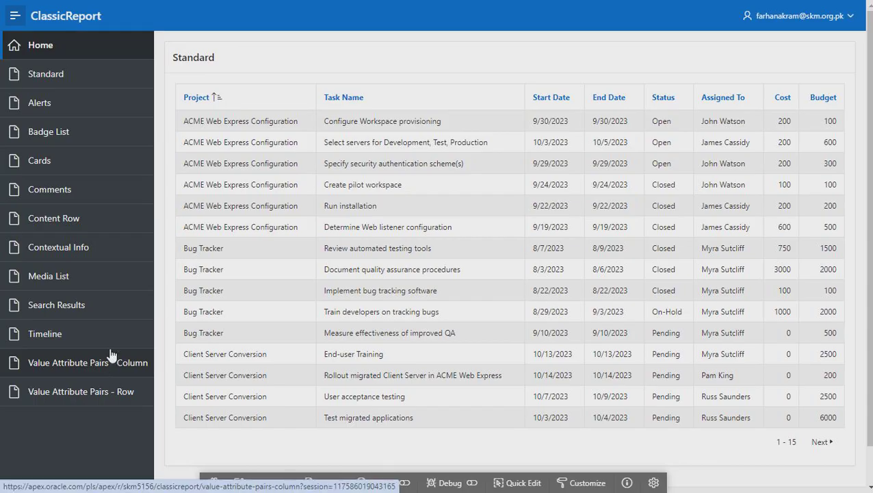
click(52, 78)
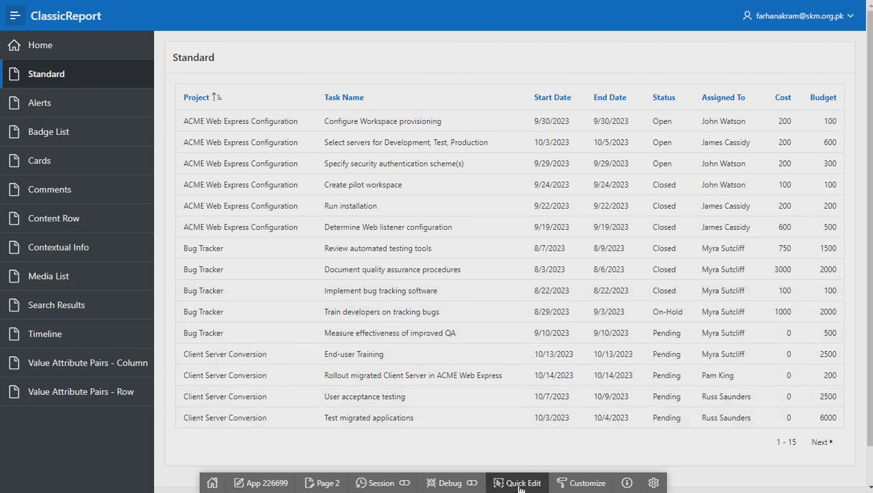
Set the Standard report's Alternating Rows template option to Enable, then save and run the page
click(520, 483)
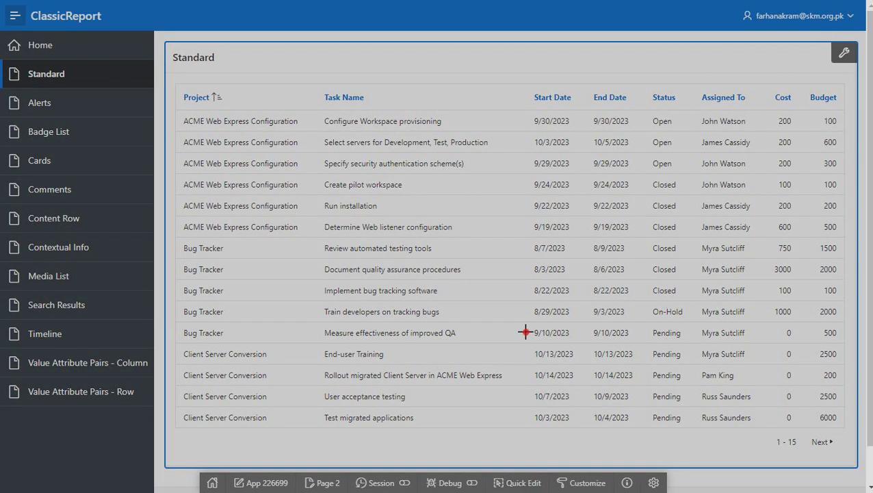
click(524, 332)
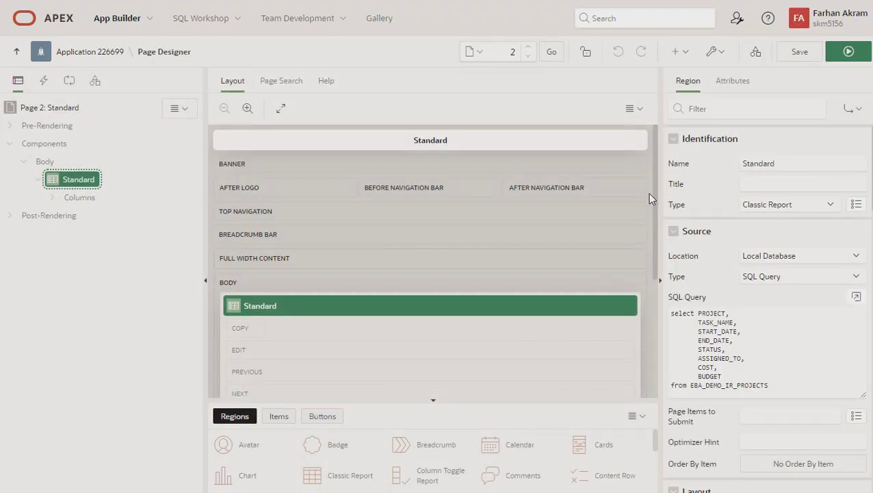
click(730, 81)
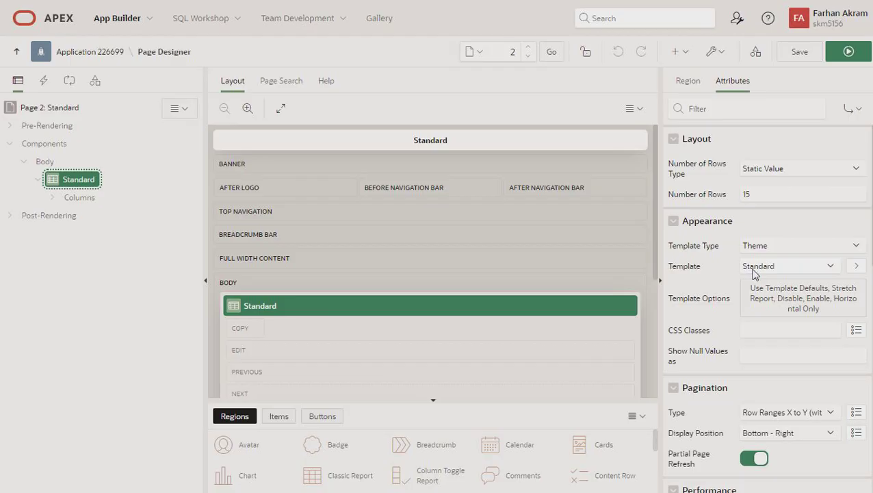
click(788, 286)
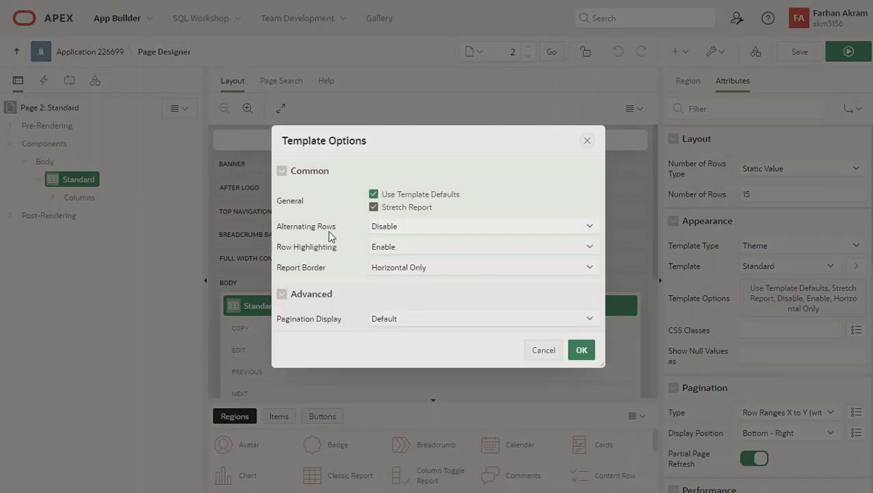
click(422, 228)
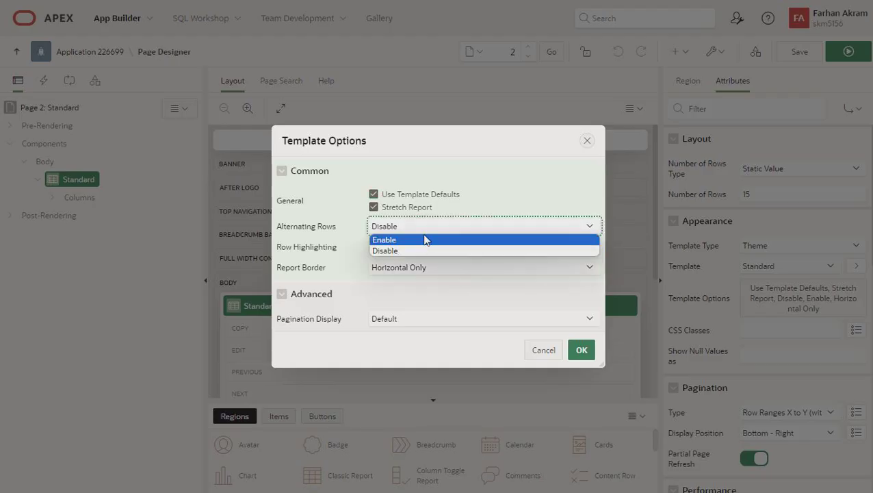
click(394, 240)
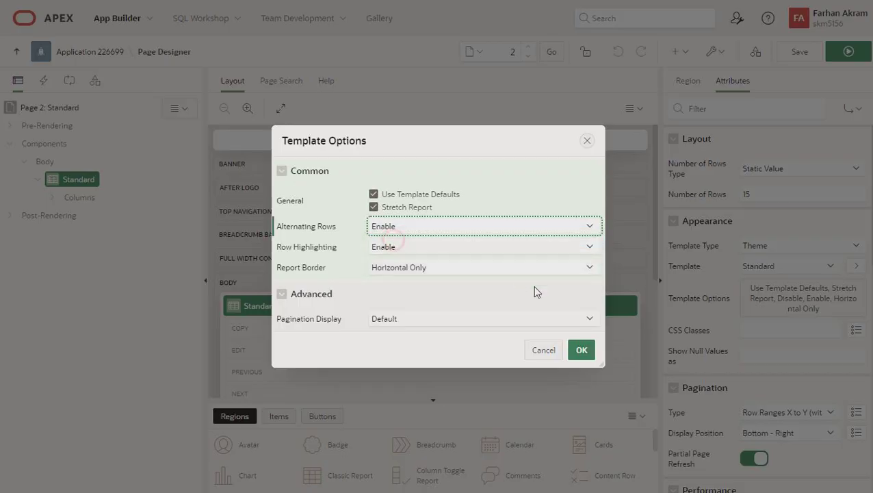
click(581, 349)
click(799, 51)
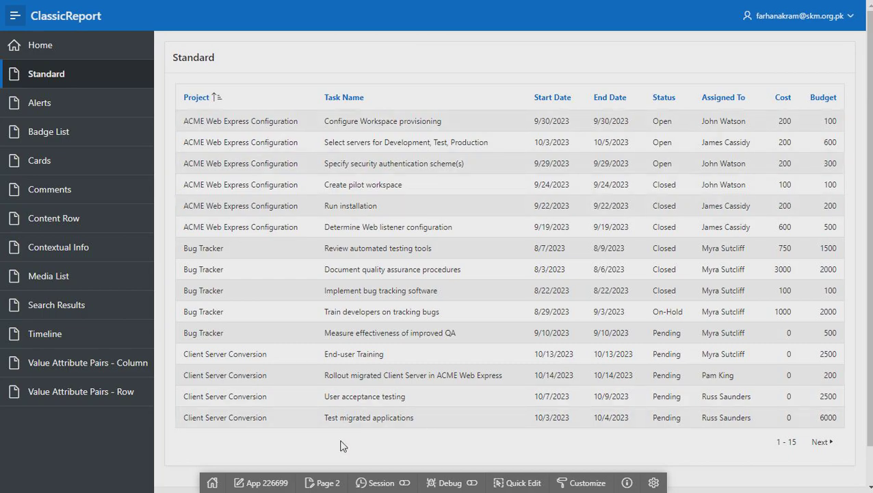
click(518, 482)
Set Alternating Rows to Disable and Report Border to No Borders, then save and run
click(365, 319)
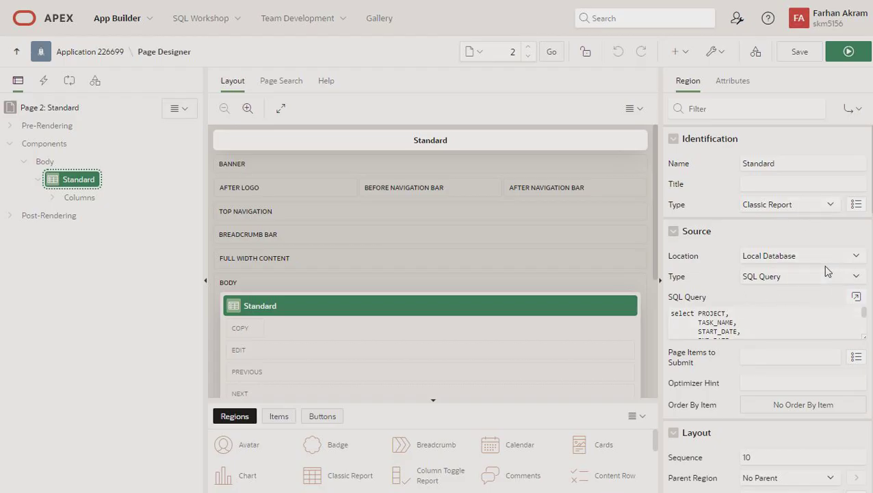
click(733, 83)
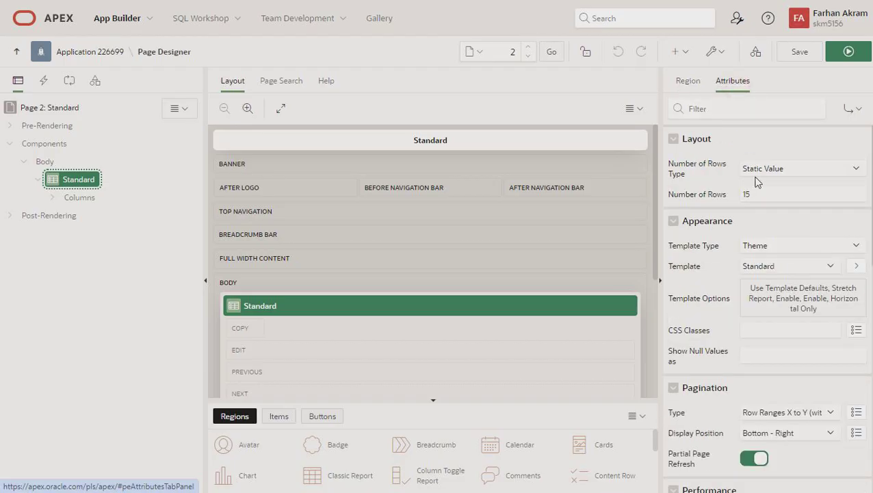
click(765, 296)
click(407, 227)
click(399, 227)
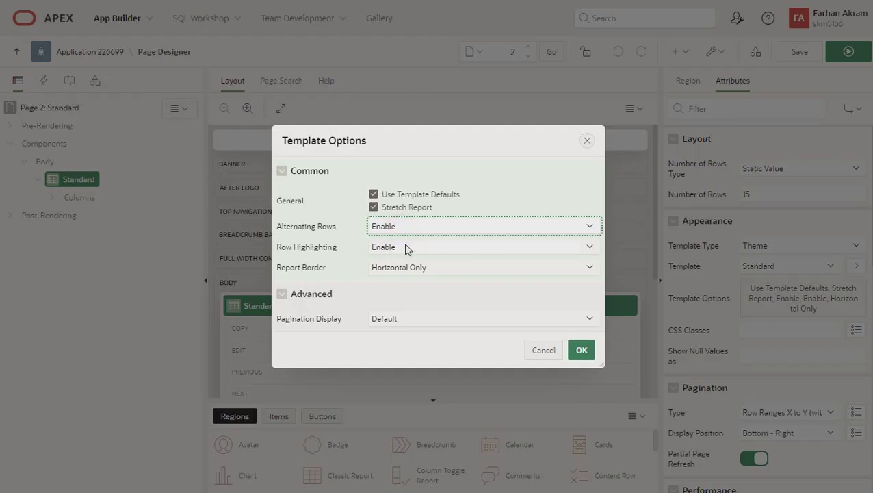
click(405, 247)
click(389, 228)
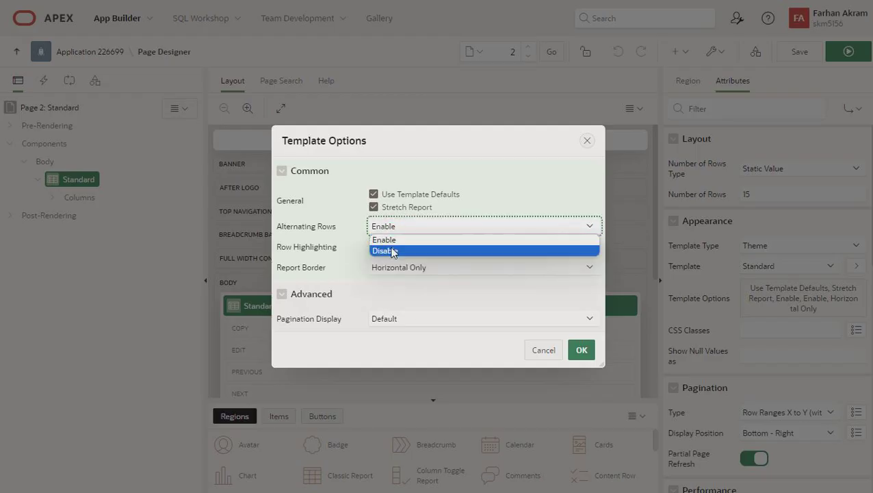
click(392, 250)
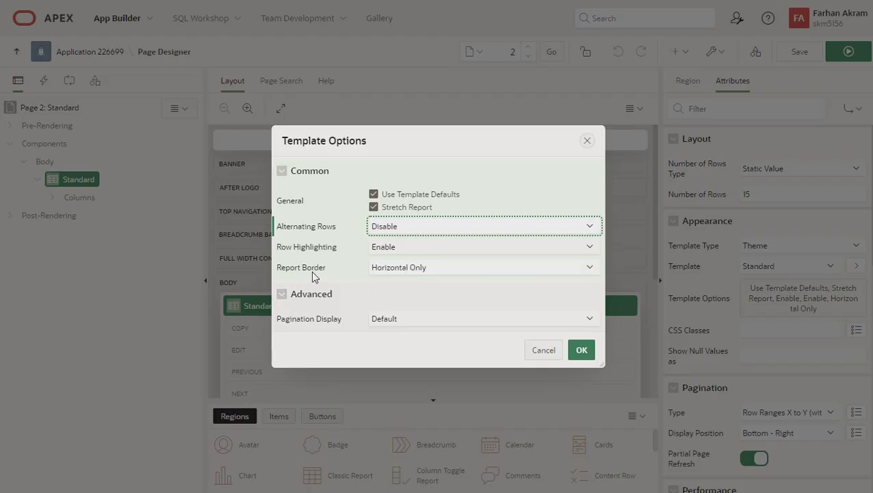
click(409, 270)
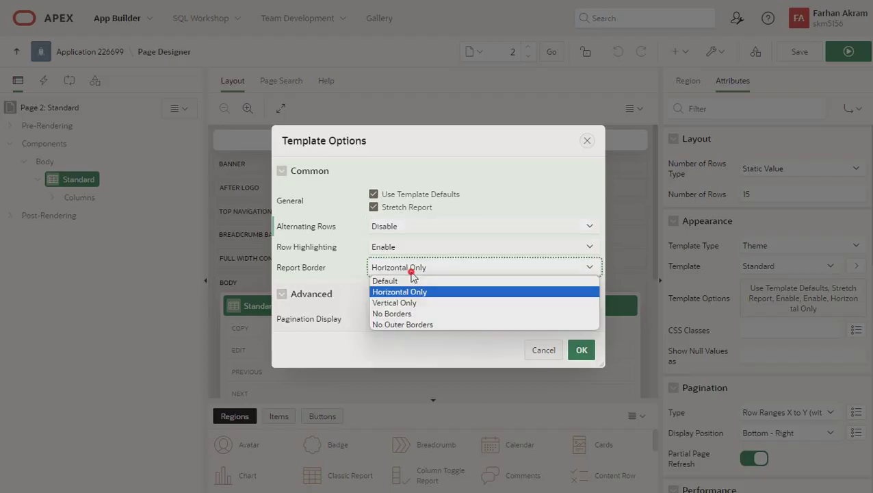
click(400, 313)
click(581, 349)
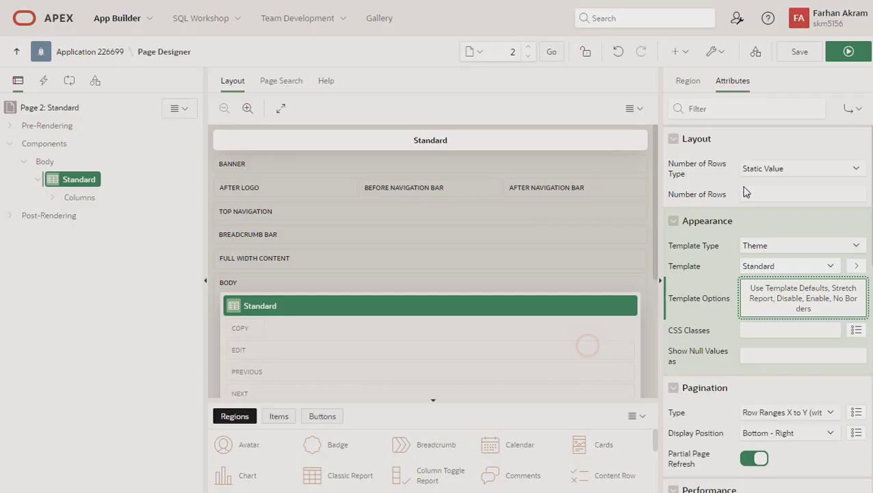
click(848, 51)
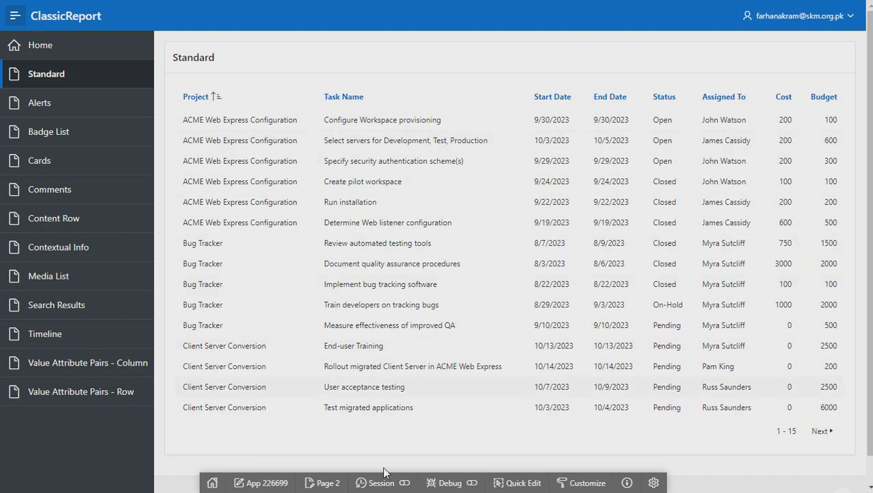
click(498, 482)
Change the Standard report's Report Border template option to No Outer Borders and run the page
click(437, 336)
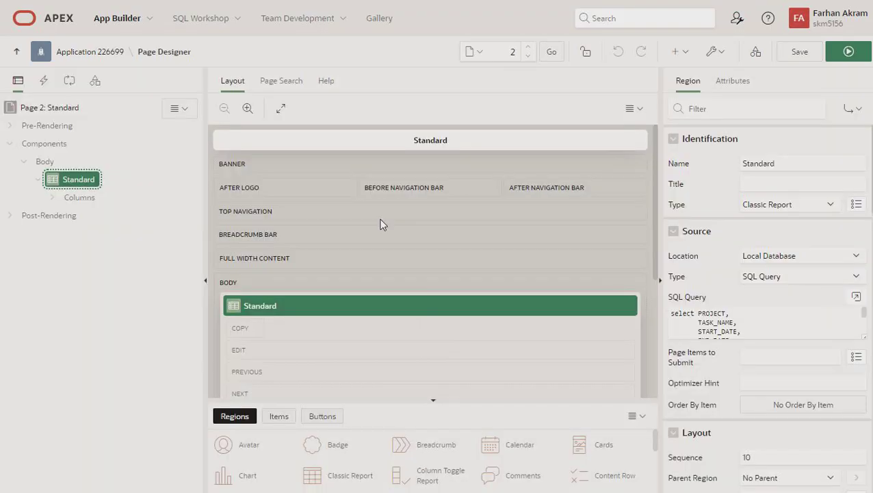
click(732, 82)
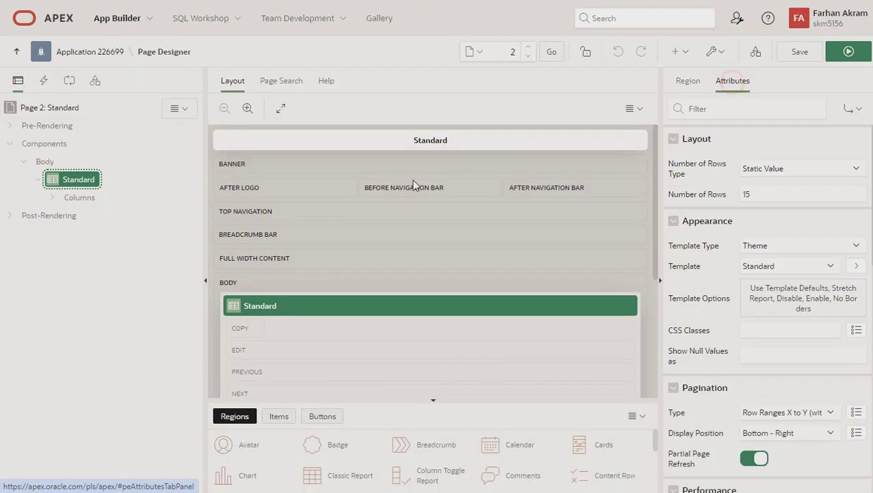
click(795, 291)
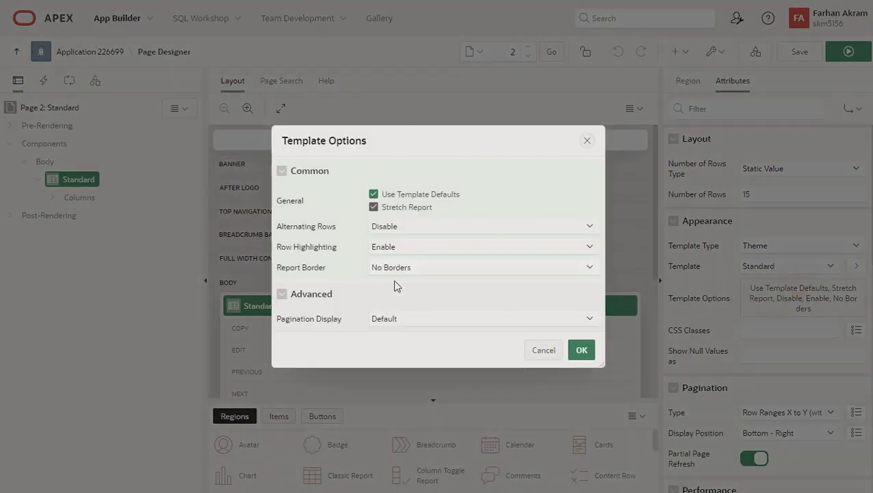
click(418, 271)
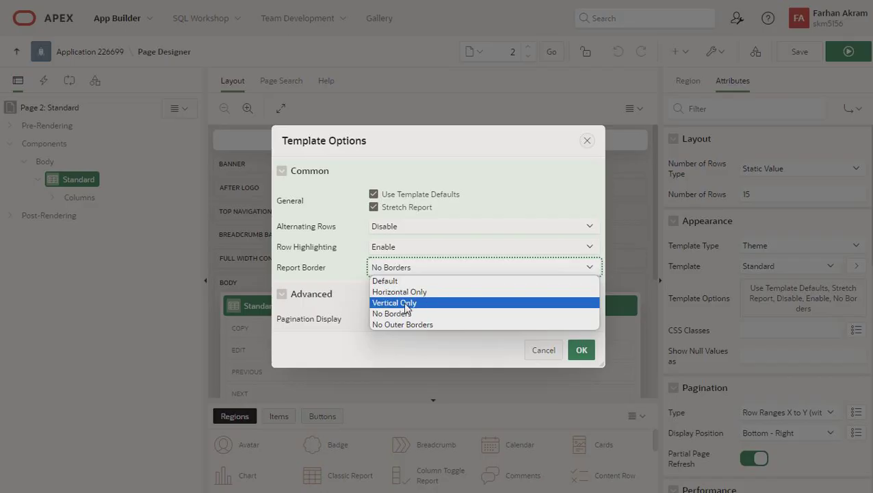
click(400, 324)
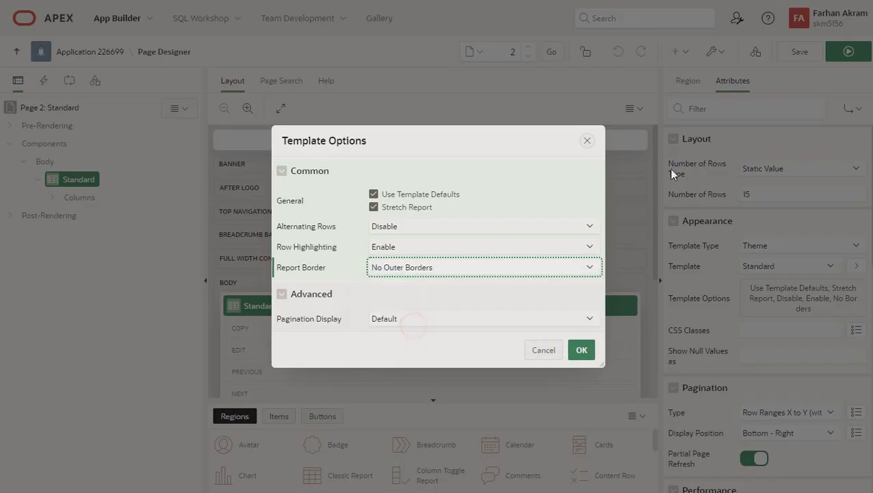
click(577, 350)
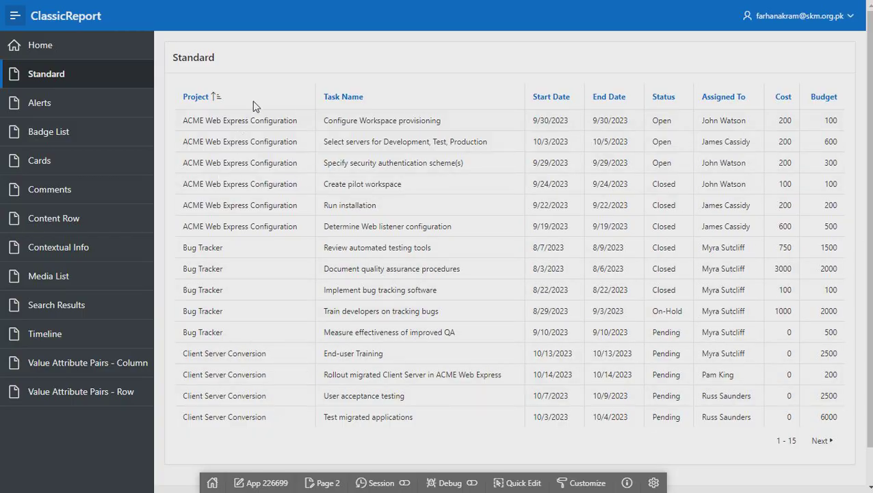
click(514, 483)
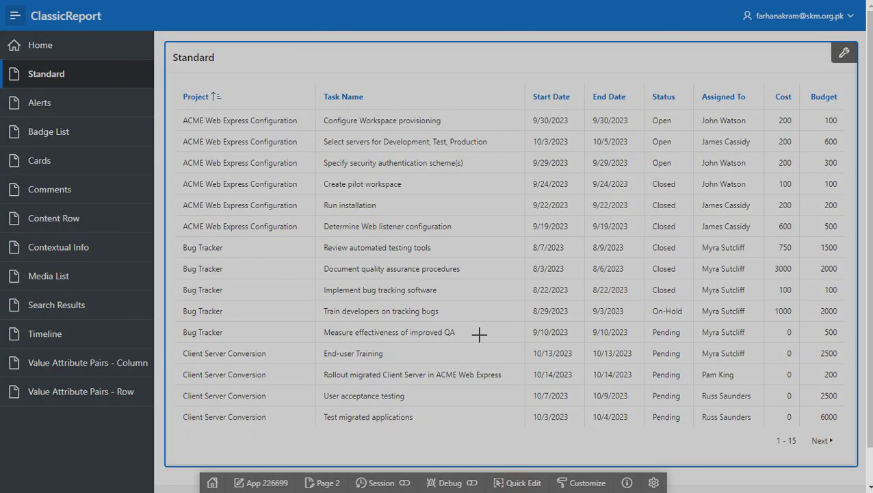
click(478, 333)
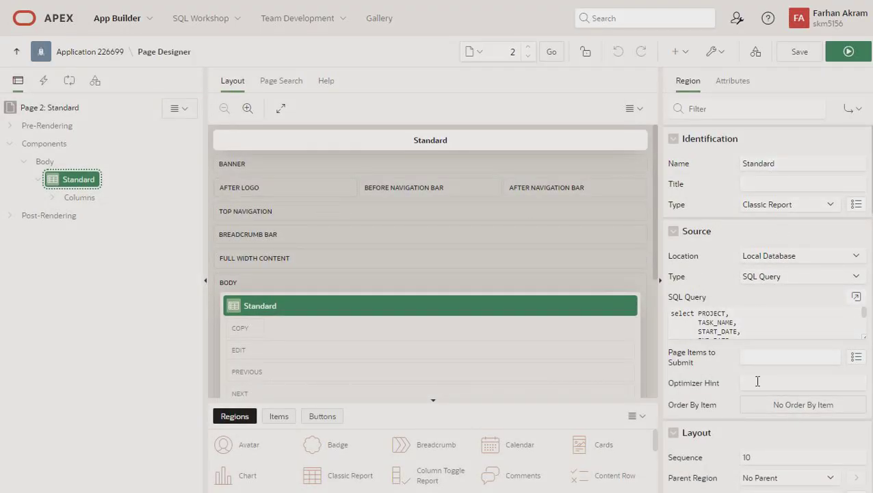
click(732, 81)
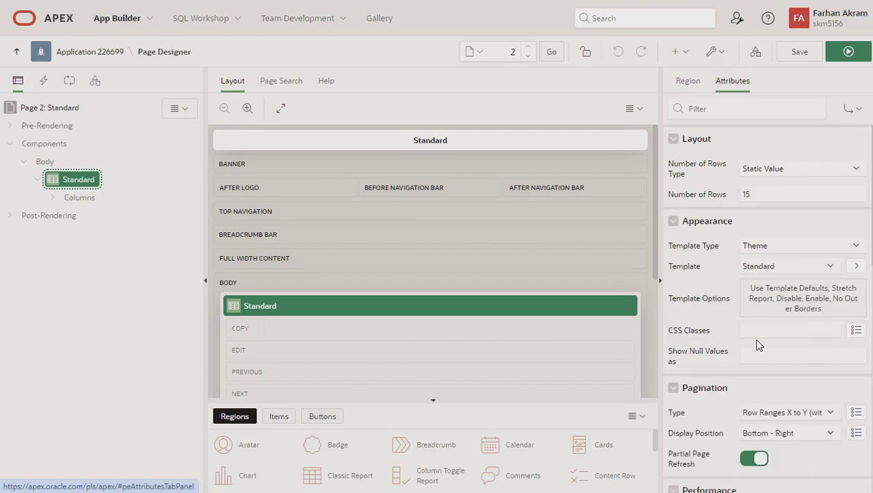
click(846, 51)
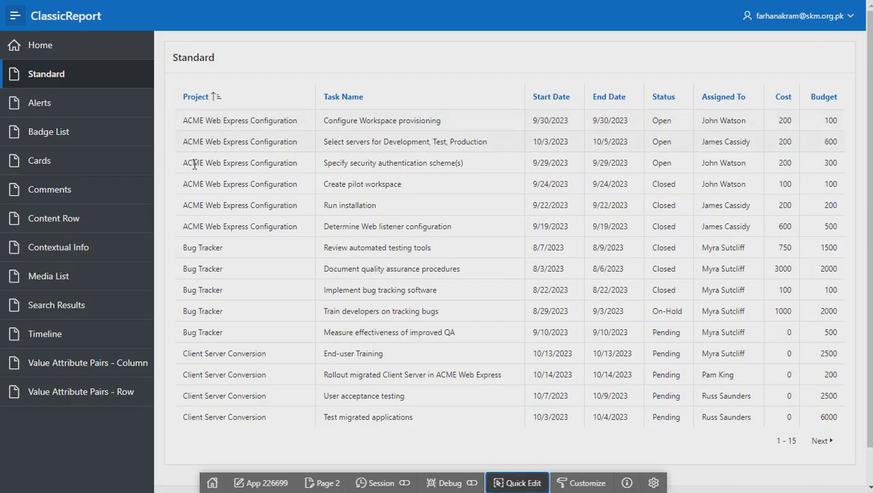
Open the Alerts page and inspect its report region's template options without changing them
click(39, 111)
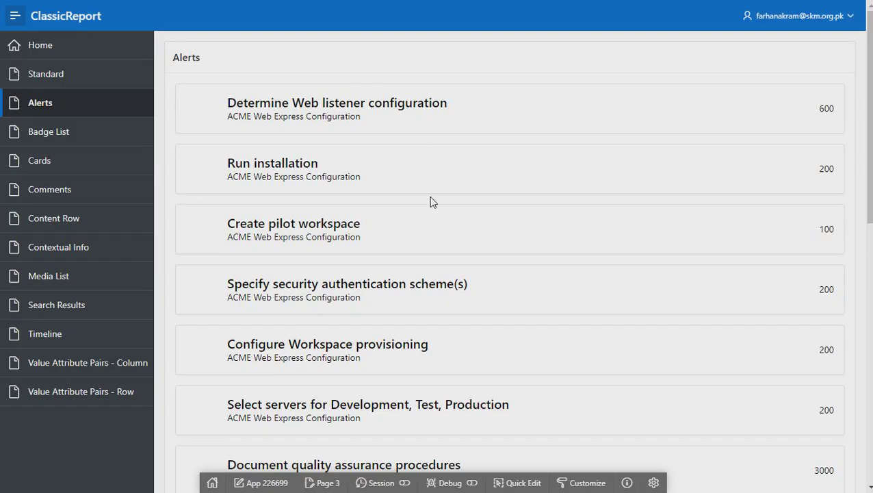
scroll(429, 239, down, 7)
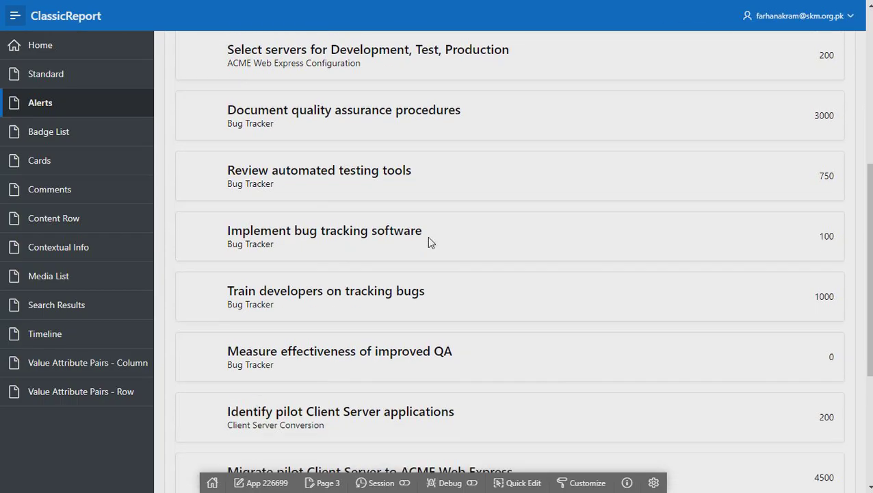
click(503, 480)
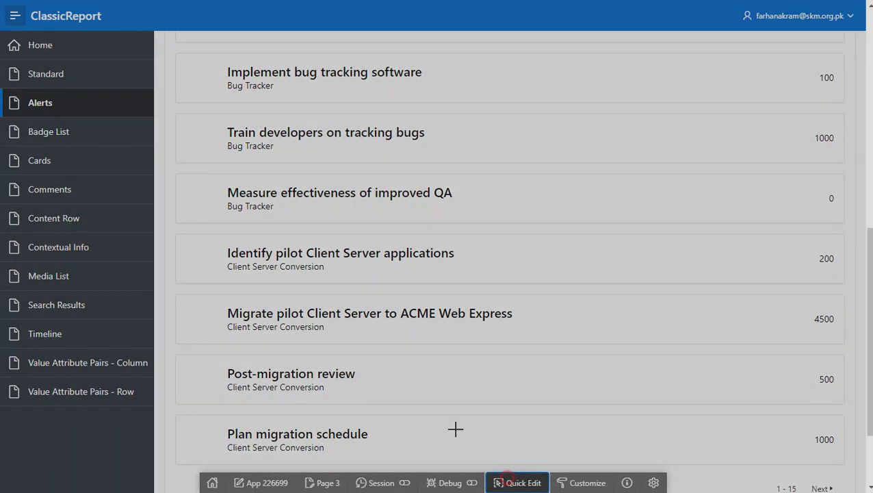
click(318, 158)
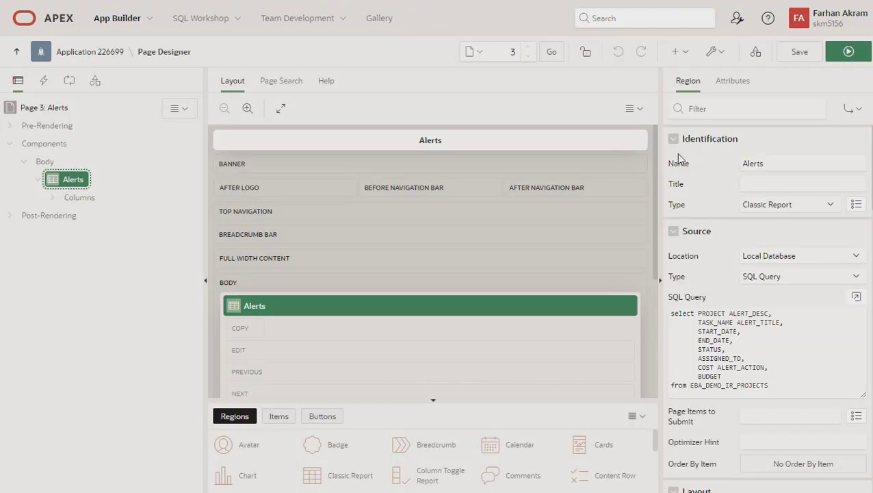
click(731, 83)
click(794, 290)
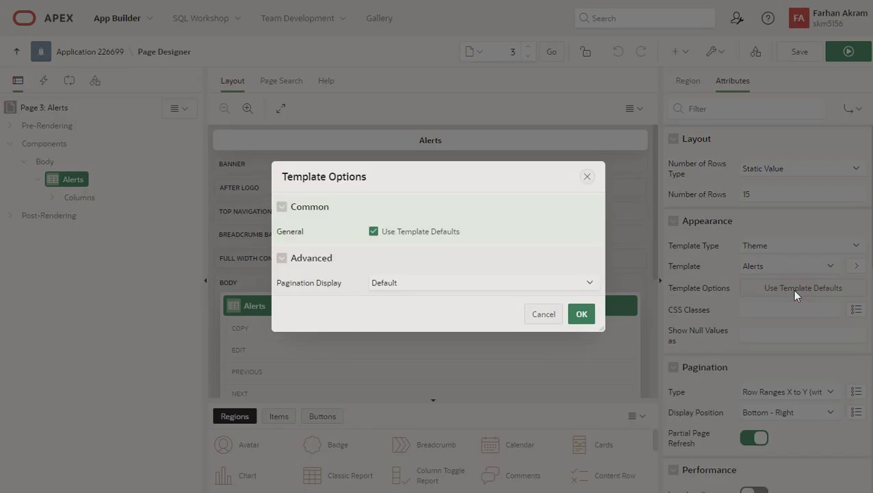
click(548, 315)
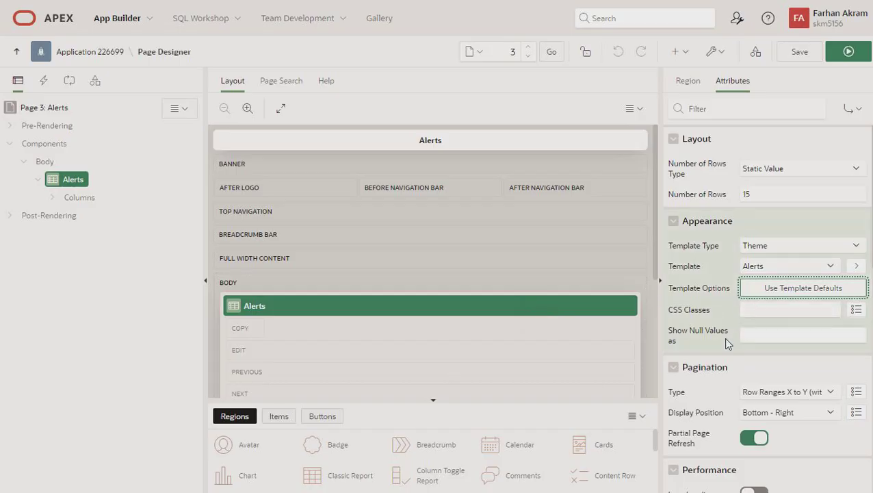
Run the Alerts page to preview the report, then open the Badge List page
click(750, 311)
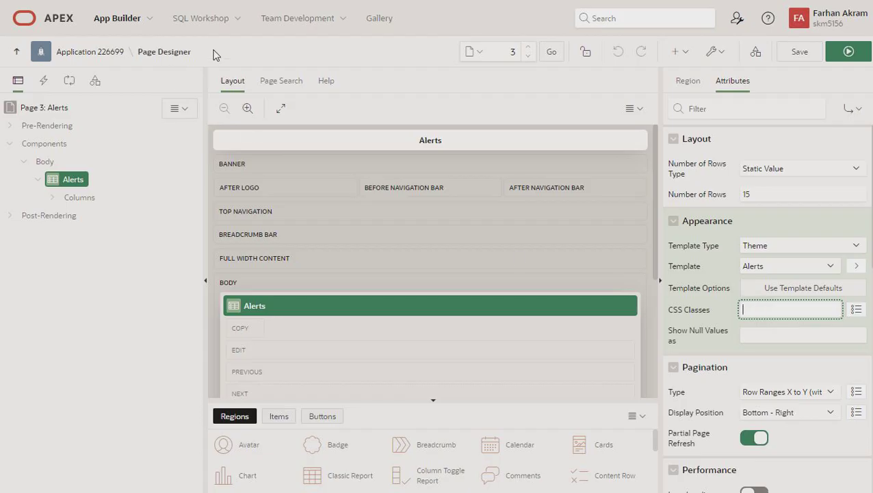
click(847, 51)
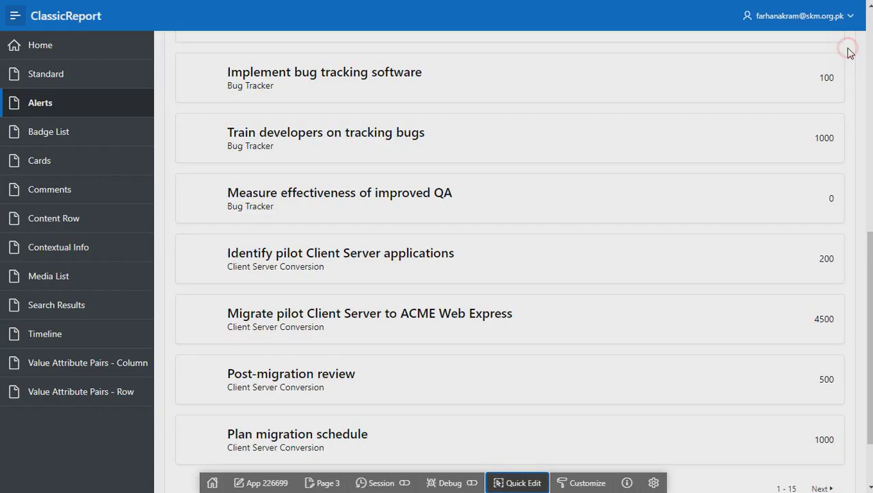
scroll(452, 149, up, 10)
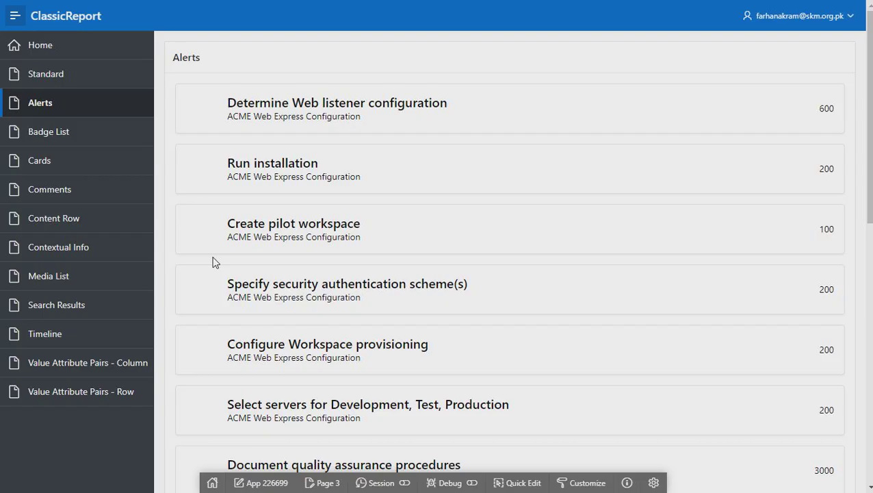
click(56, 138)
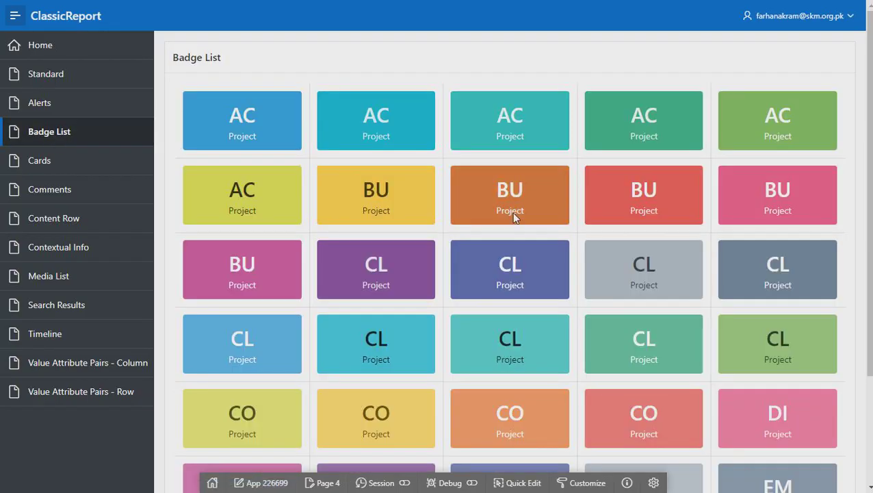
Change the first badge's AC label to end in 'x', dismiss the ORA-01747 error, and go to Cards
scroll(517, 218, down, 3)
scroll(518, 225, up, 3)
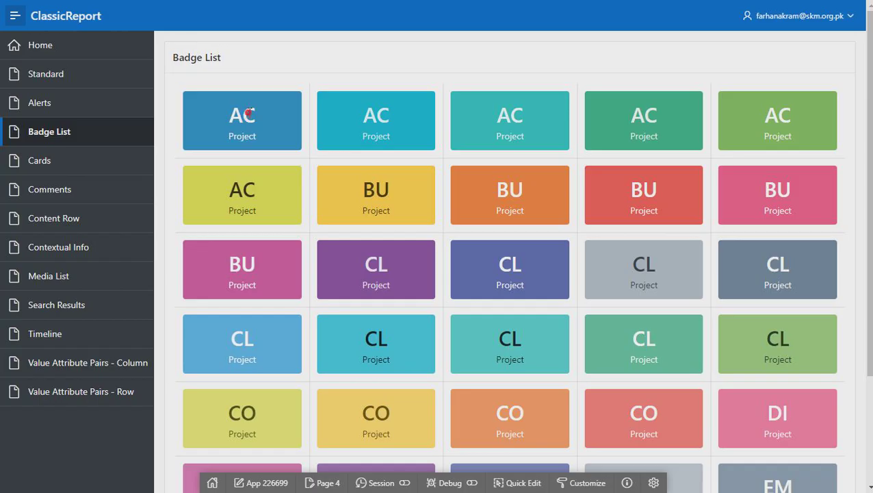
click(250, 111)
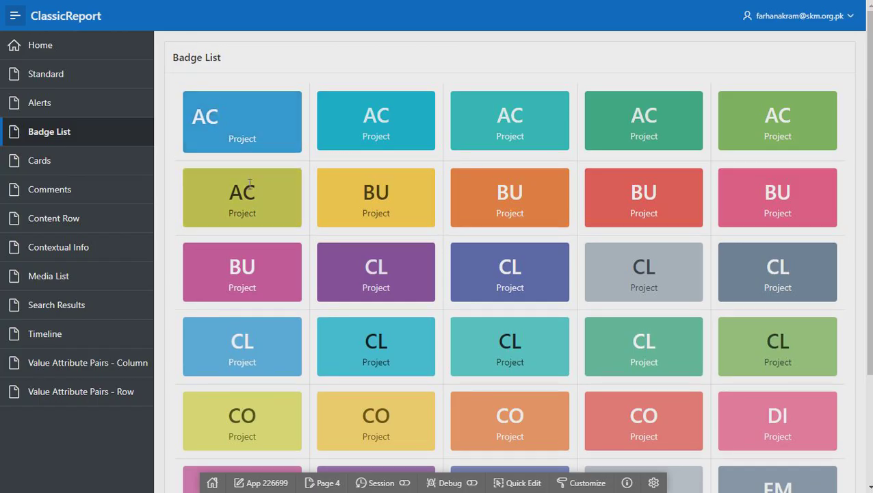
key(BackSpace)
text(x)
key(Return)
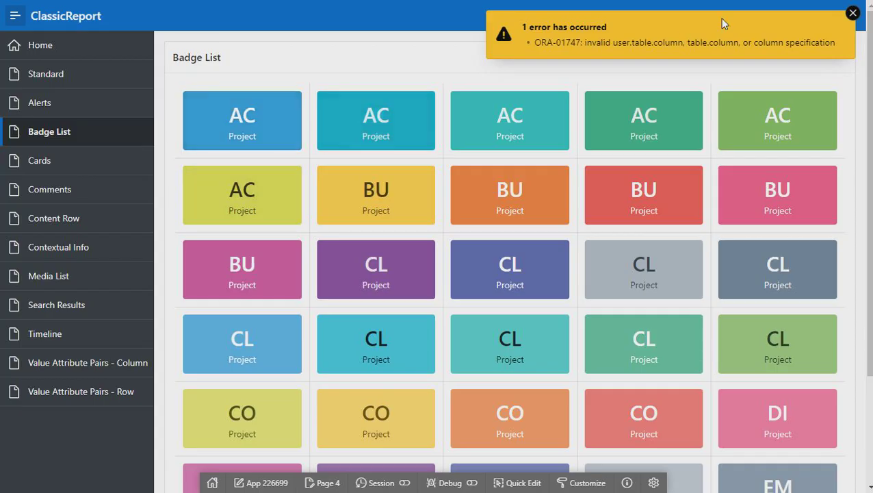
click(832, 20)
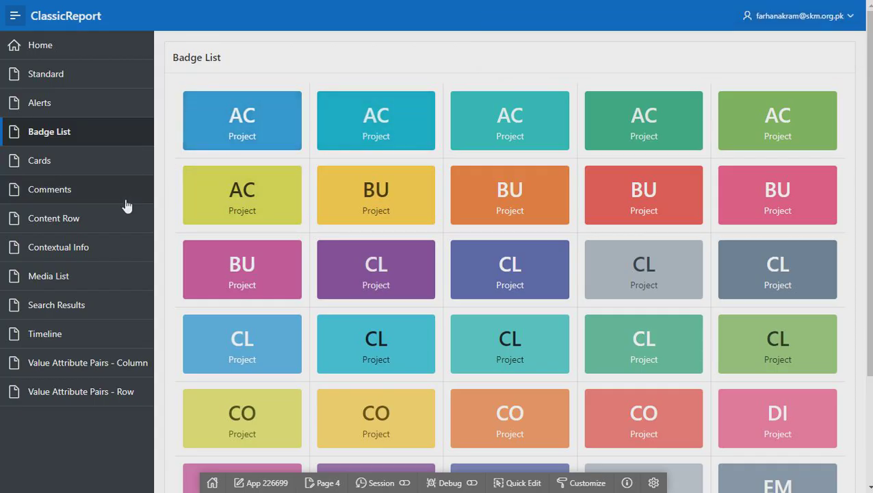
click(31, 164)
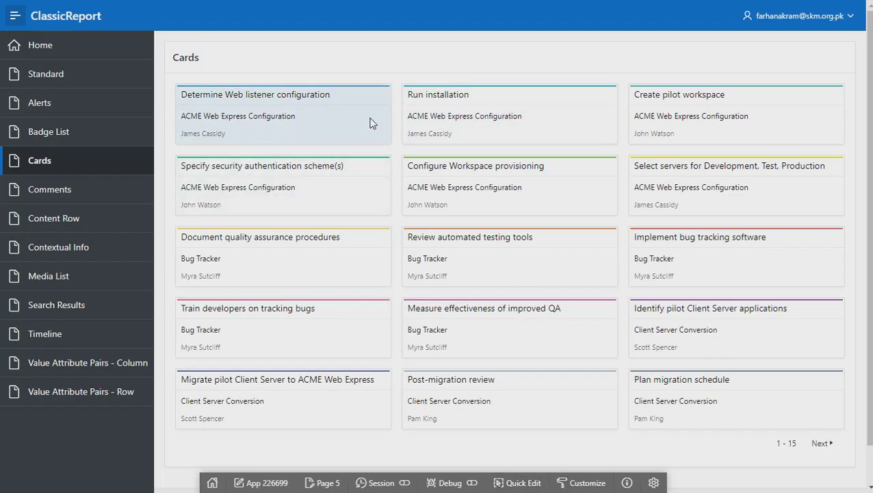
Switch the Cards region's Layout template option from 3 Columns to Float, then save and run
click(514, 483)
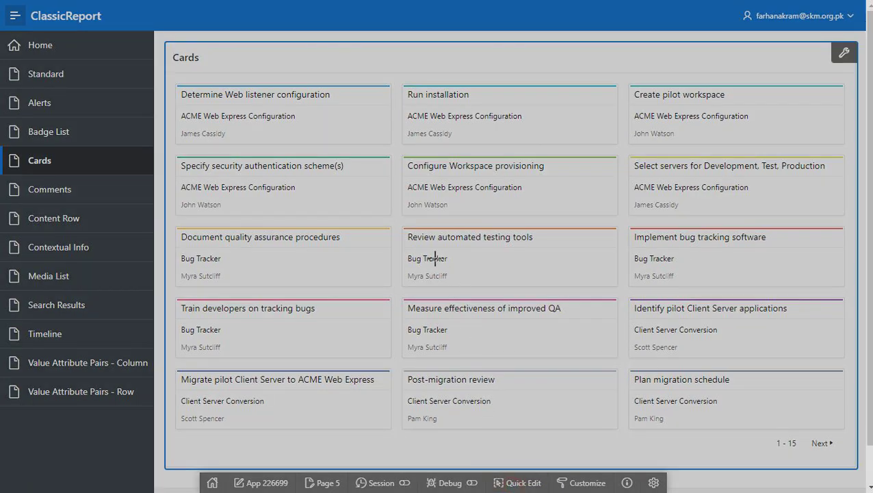
click(437, 255)
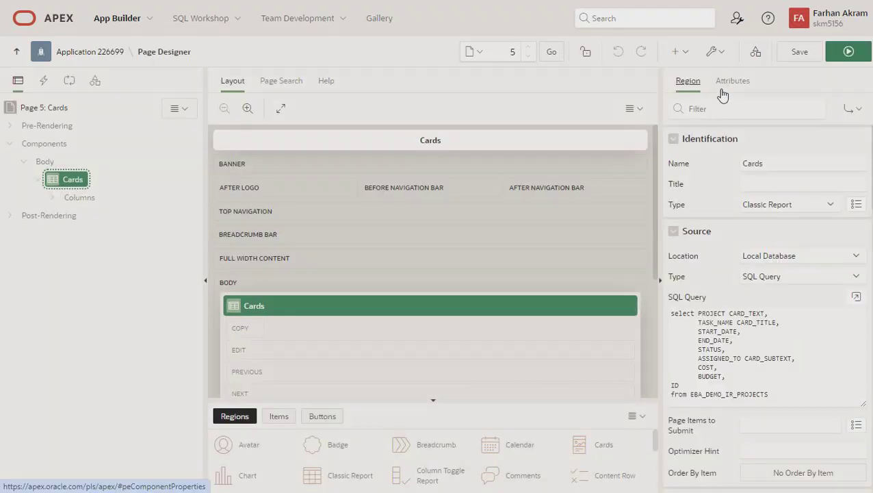
click(730, 85)
click(771, 312)
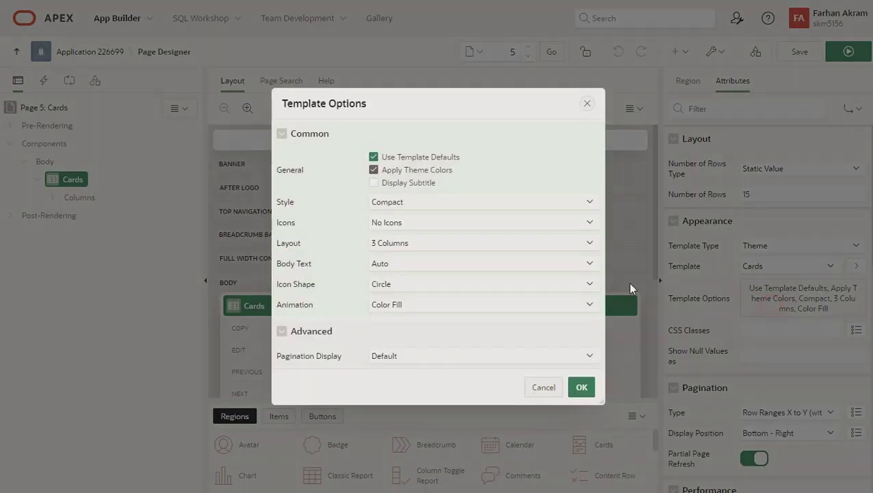
click(401, 245)
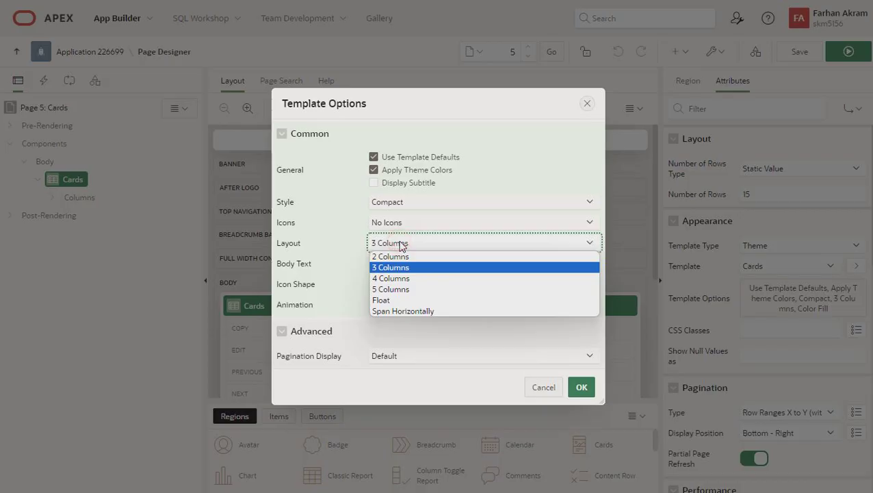
click(397, 303)
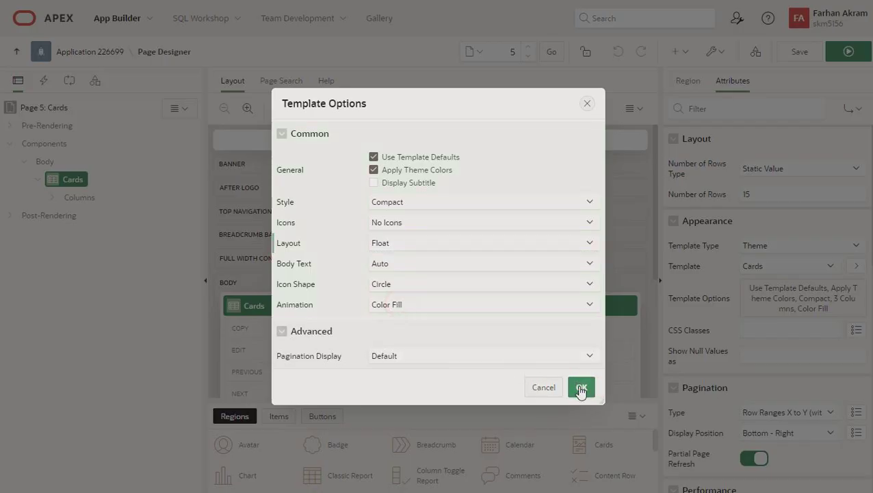
click(582, 387)
click(845, 55)
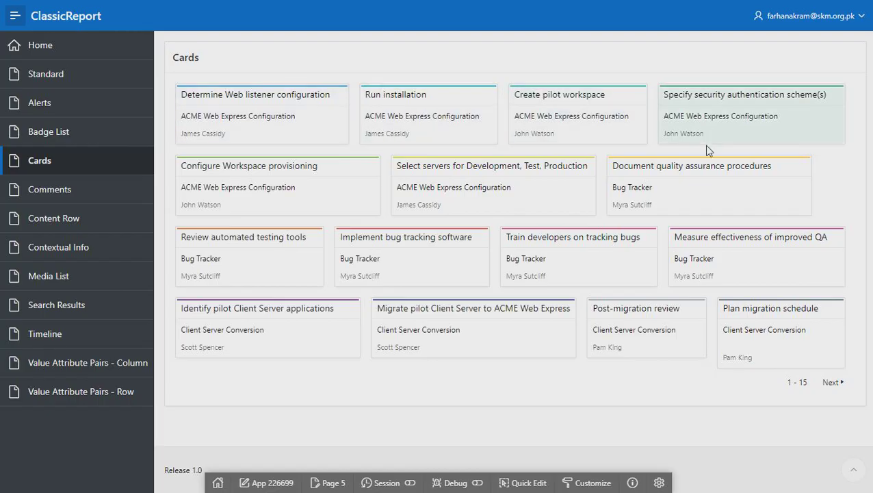
click(529, 483)
Set the Cards region template options to 3 Columns, Circle icons and Raise Card animation
click(498, 275)
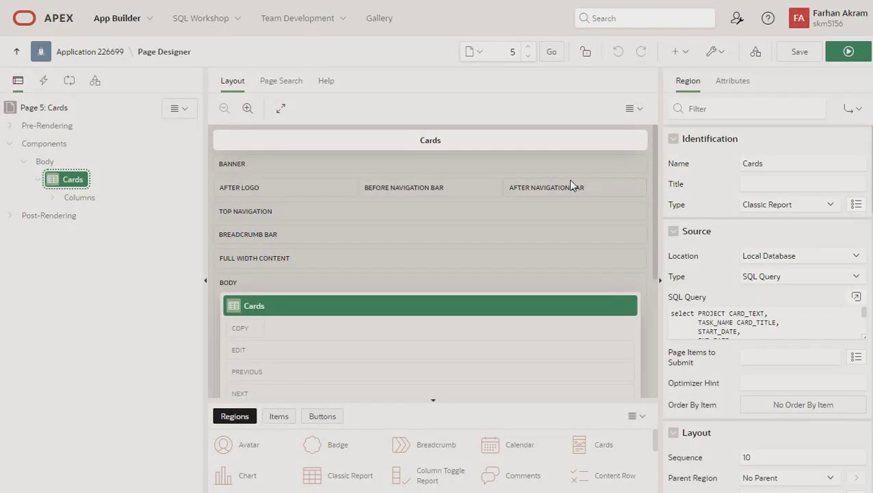
click(732, 81)
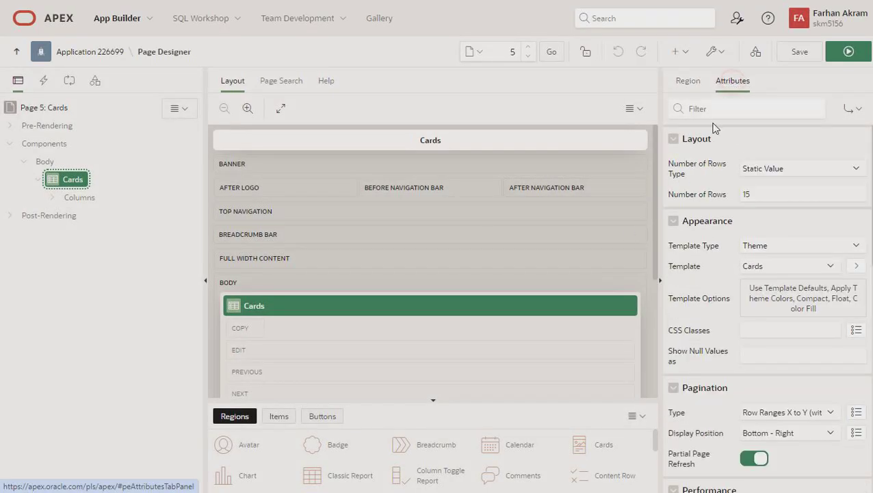
click(786, 290)
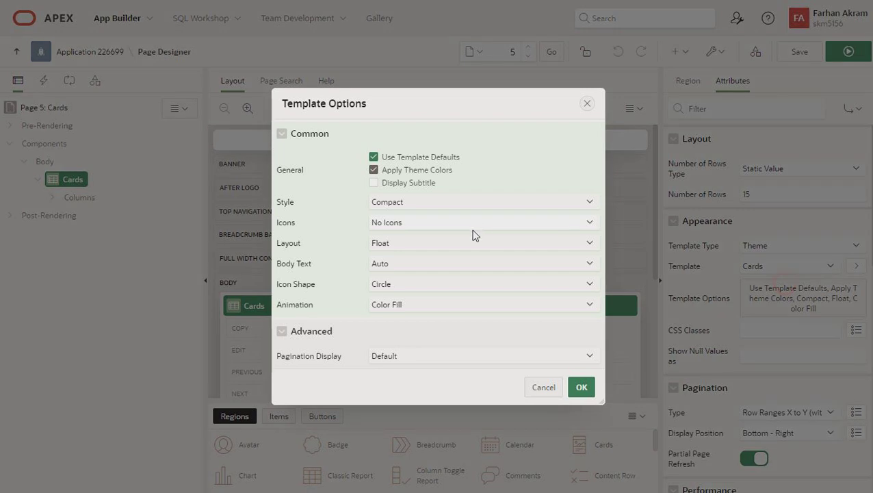
click(385, 242)
click(394, 274)
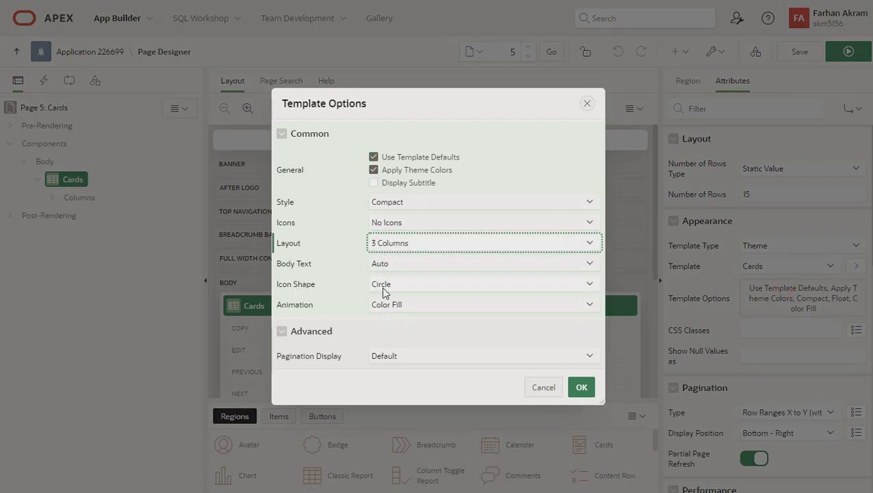
click(383, 291)
click(387, 293)
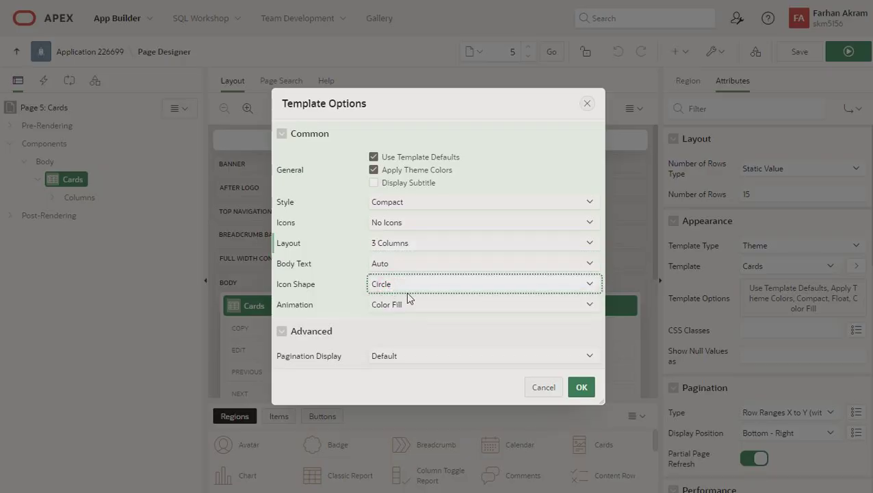
click(406, 305)
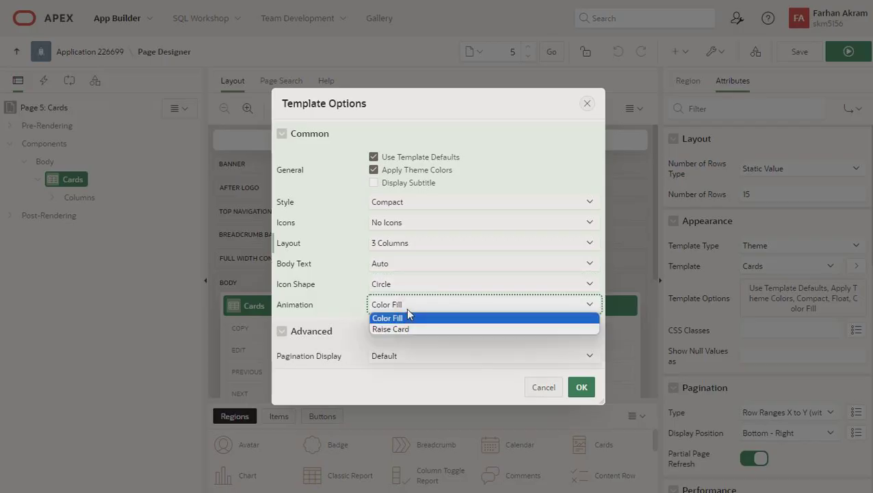
click(408, 316)
click(407, 309)
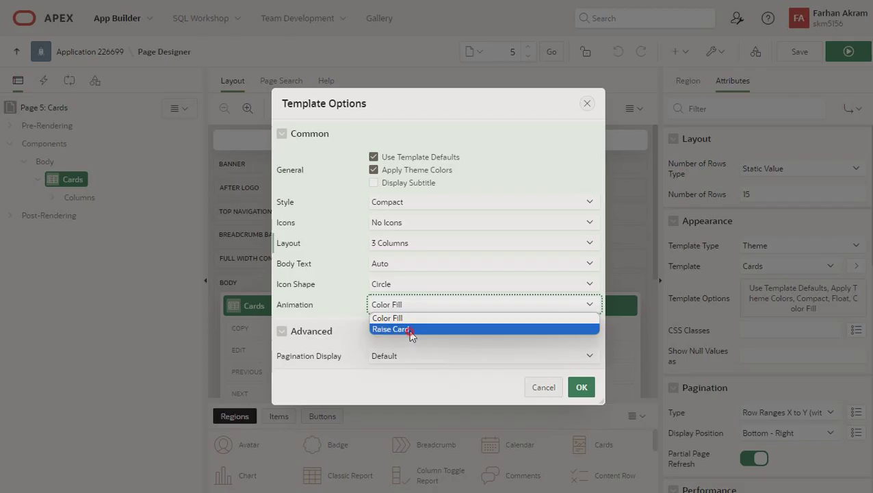
click(410, 329)
click(579, 391)
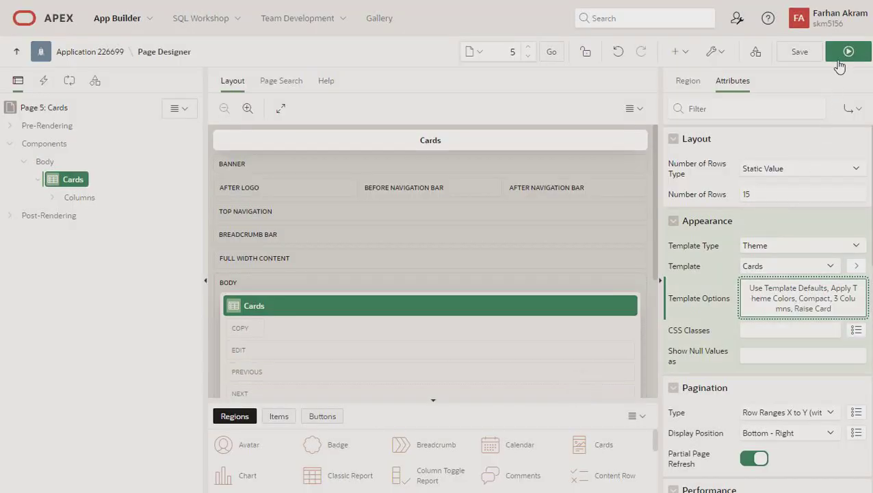
Save and run the page, try the raised card effect, then Quick Edit the Cards region
click(843, 56)
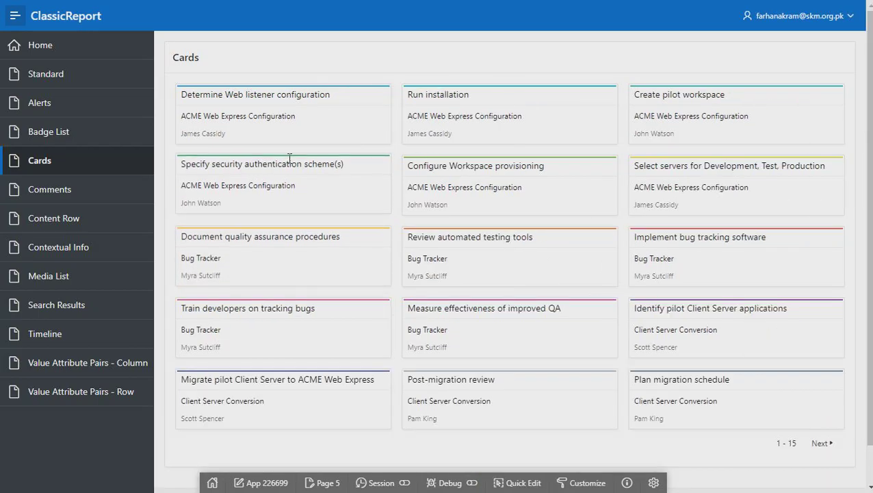
click(308, 122)
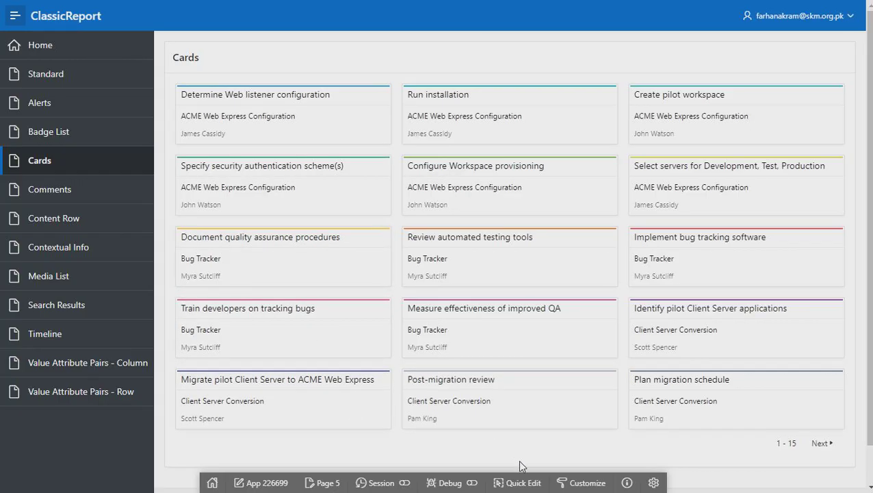
click(514, 482)
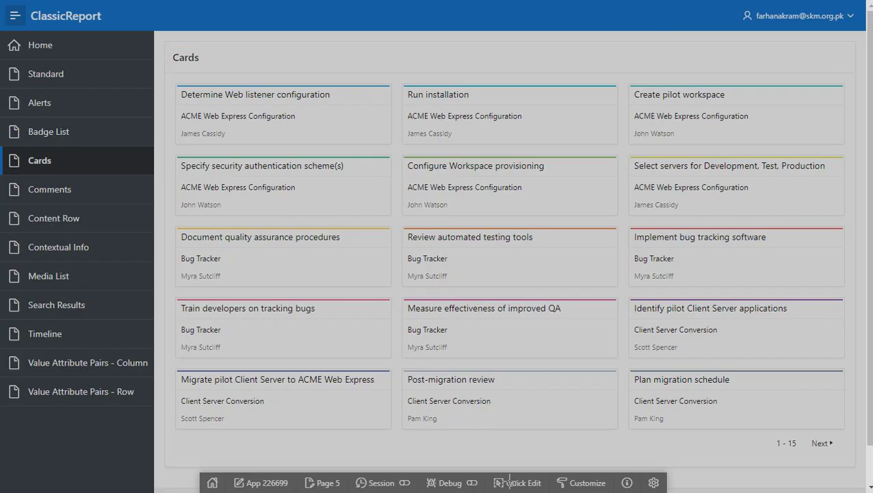
click(511, 403)
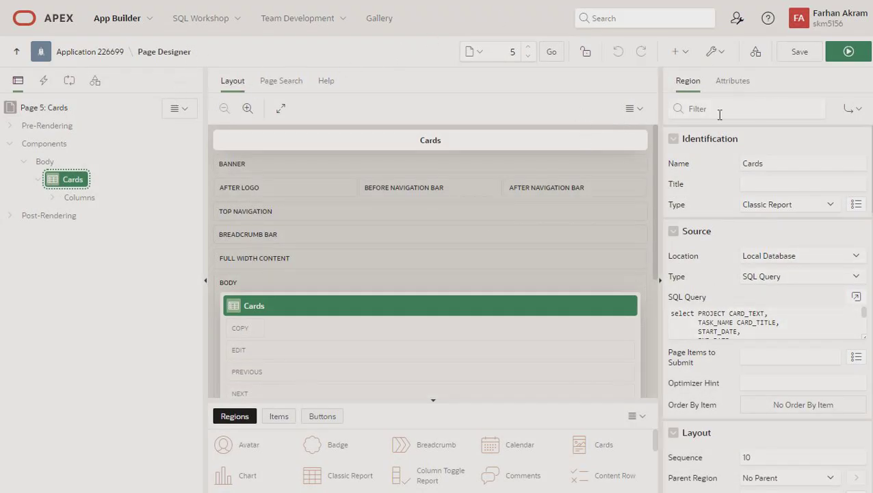
Review the Cards template options, keeping No Icons, 3 Columns and Auto body text, and close them
click(730, 80)
click(773, 286)
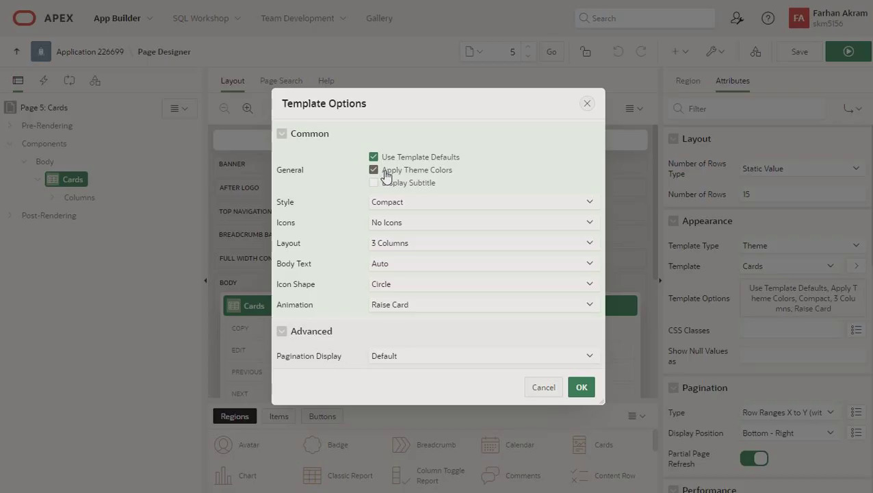
click(386, 224)
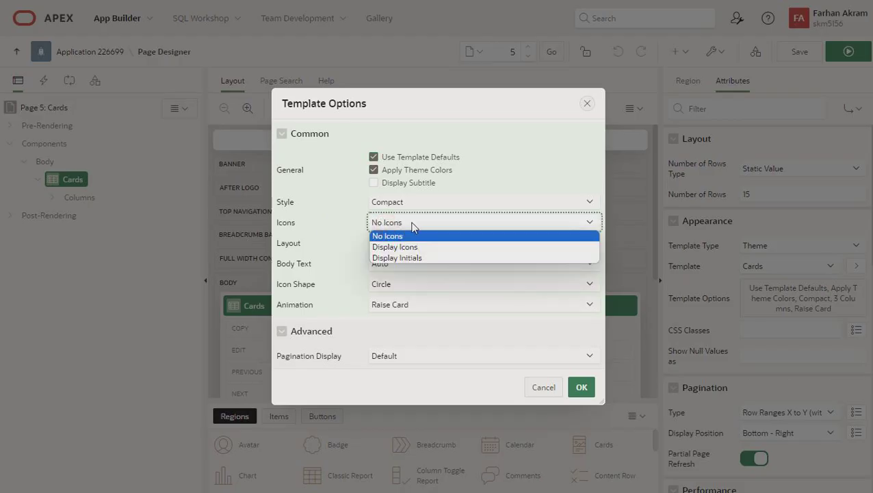
click(413, 225)
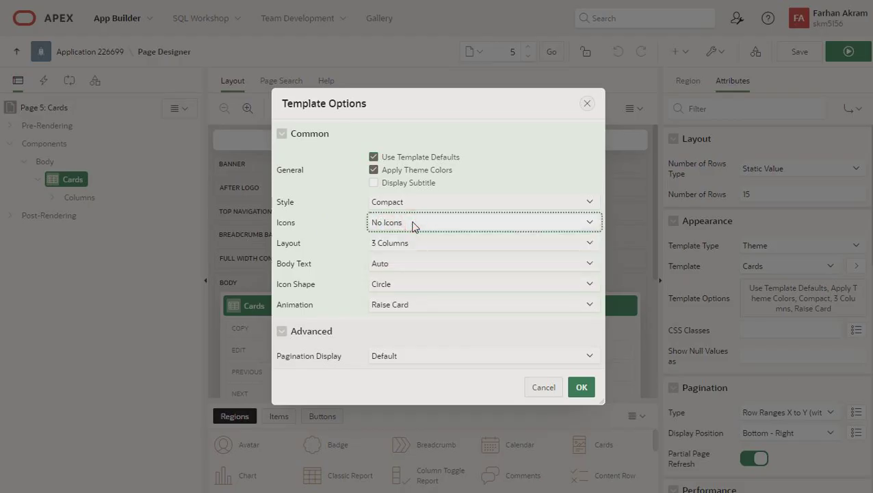
click(413, 245)
click(412, 242)
click(404, 263)
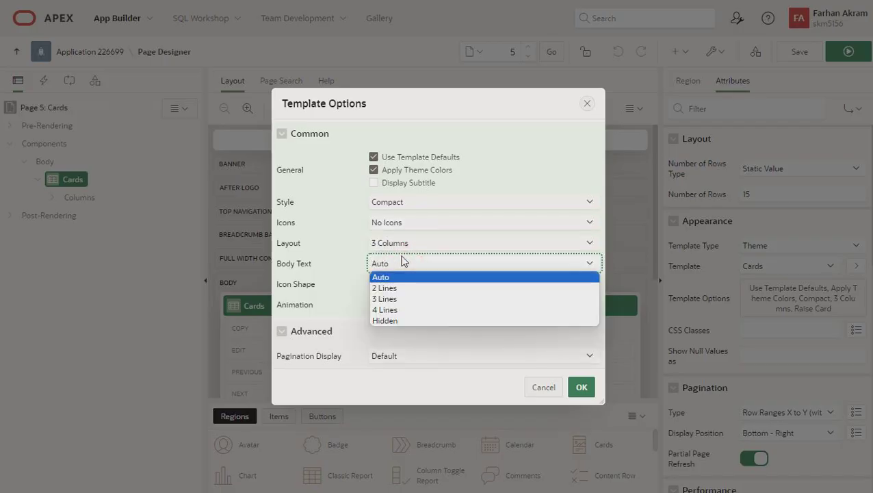
click(403, 262)
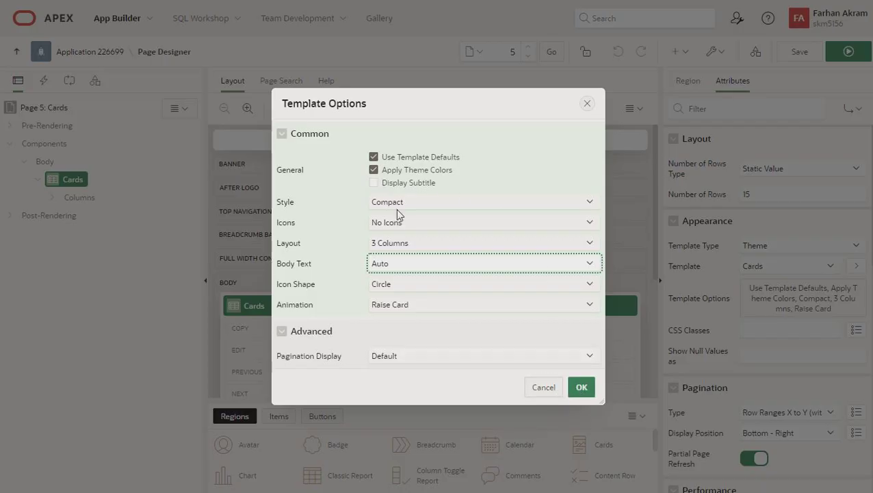
click(568, 390)
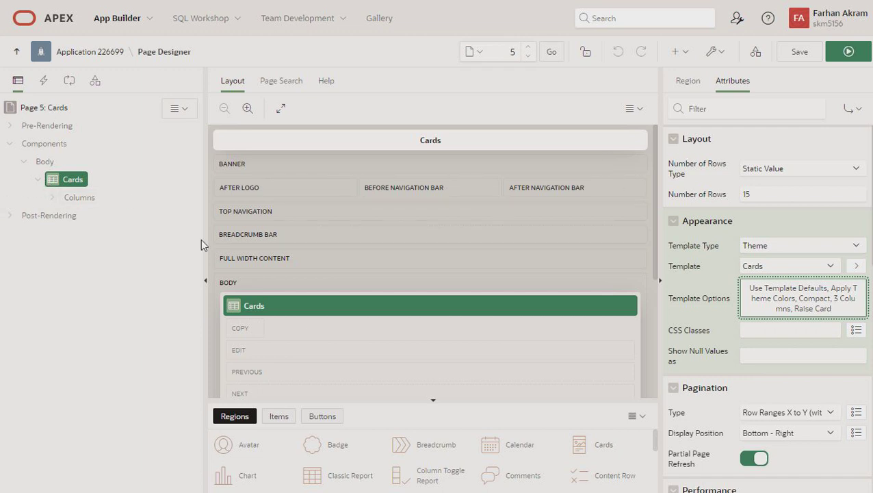
Expand the Cards report columns, inspect CARD_TITLE, and run the page
click(52, 198)
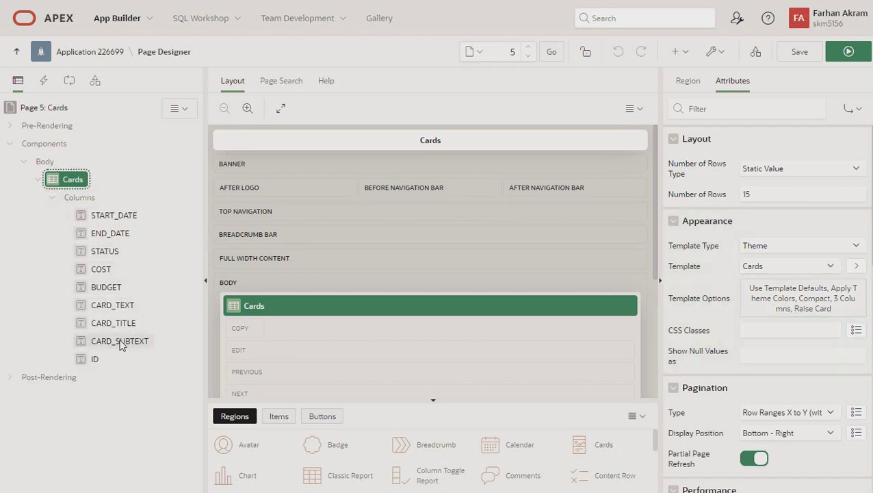
click(103, 323)
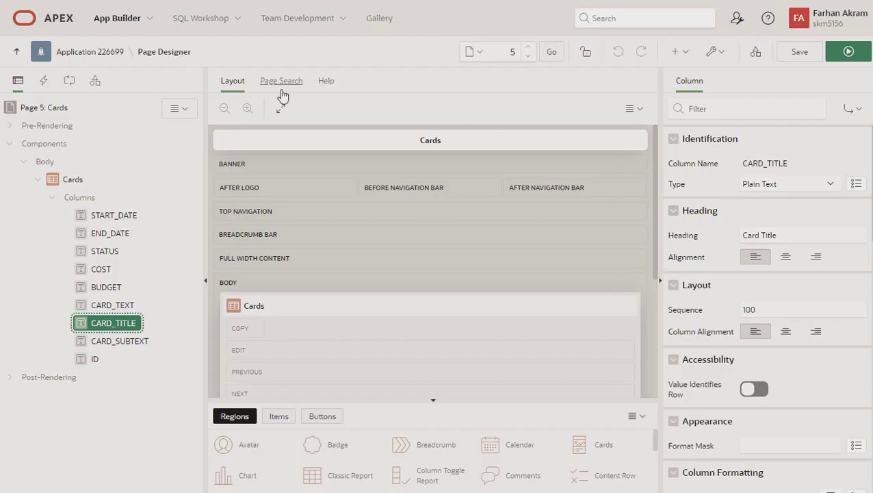
click(833, 58)
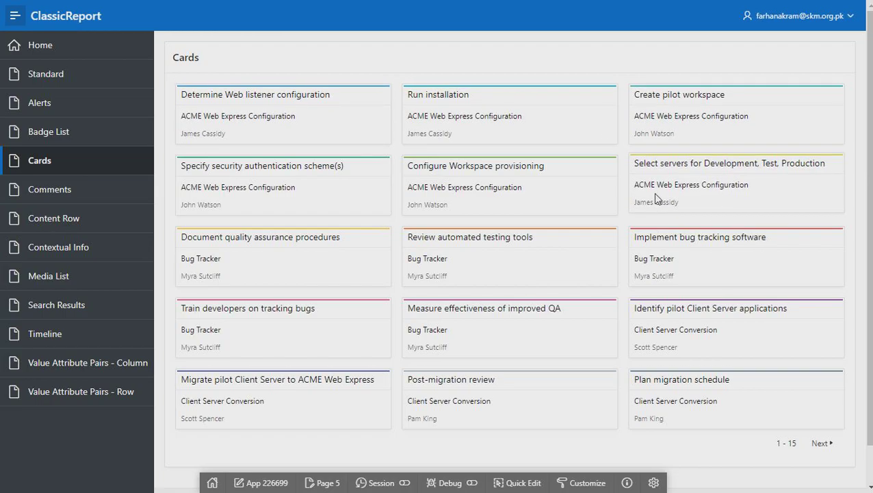
Browse the Comments page, then Quick Edit its Comments region into Page Designer page 6
click(56, 198)
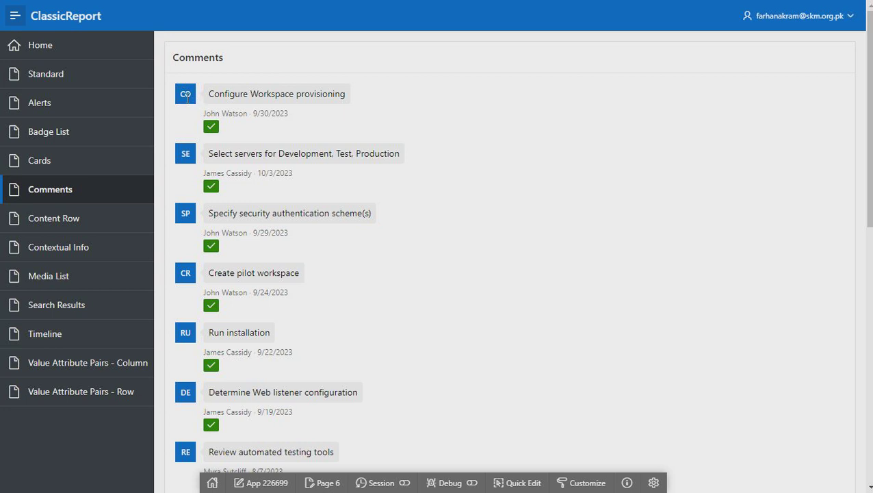
drag(208, 93, 311, 105)
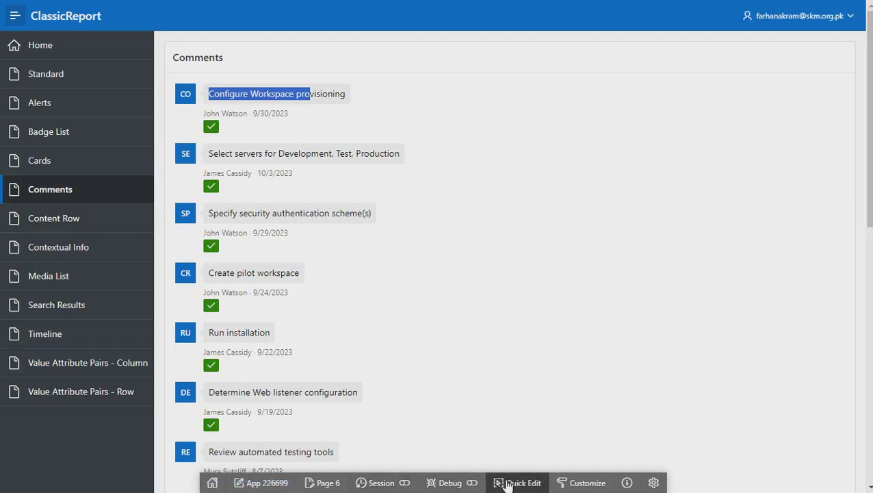
click(510, 481)
click(224, 207)
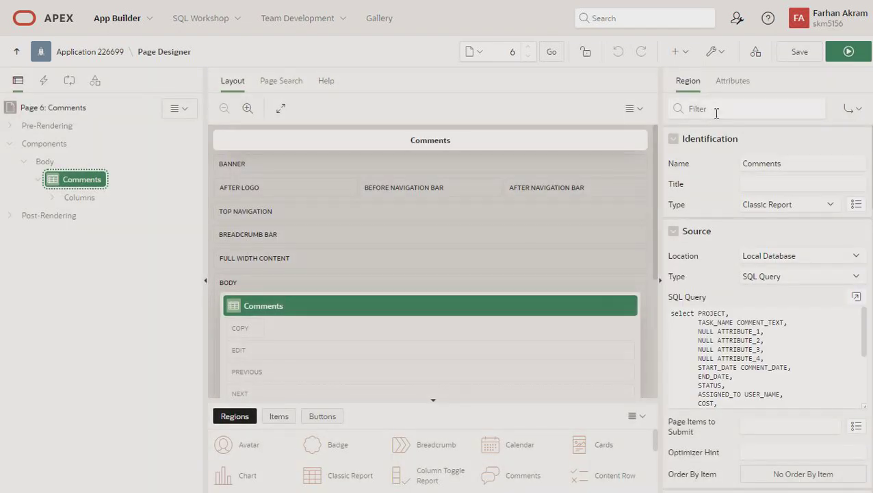
Change the Comments Style template option to Basic, keeping Square icons, then save and run
click(732, 81)
click(791, 291)
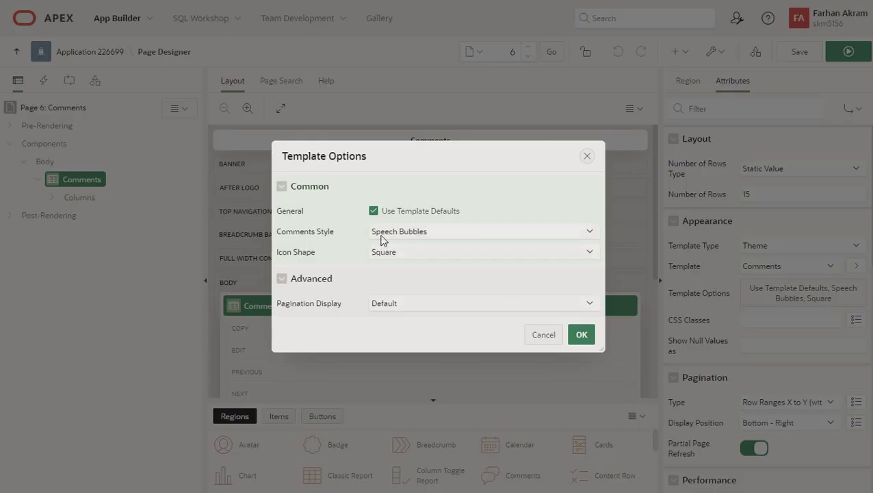
click(415, 233)
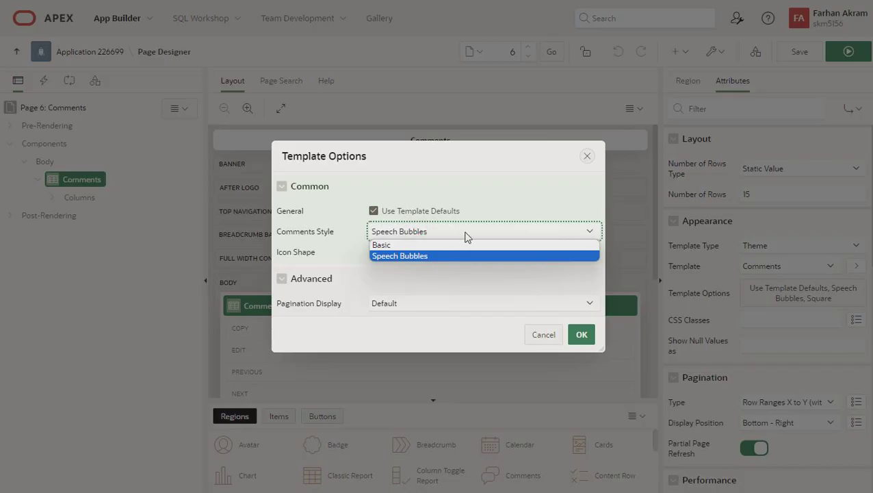
click(465, 236)
click(435, 258)
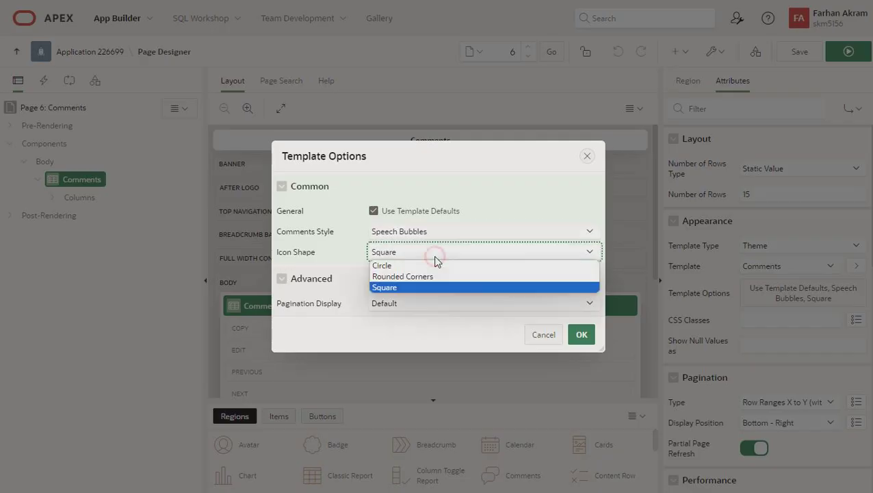
click(435, 256)
click(435, 232)
click(425, 243)
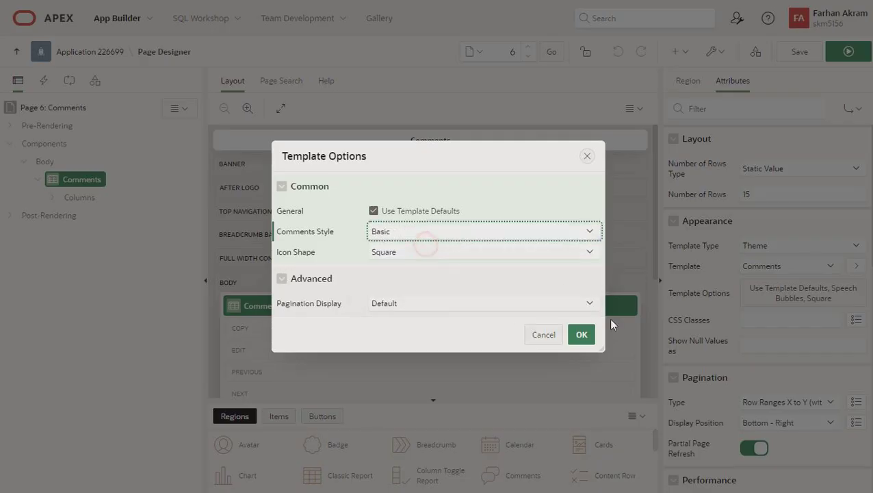
click(578, 335)
click(849, 52)
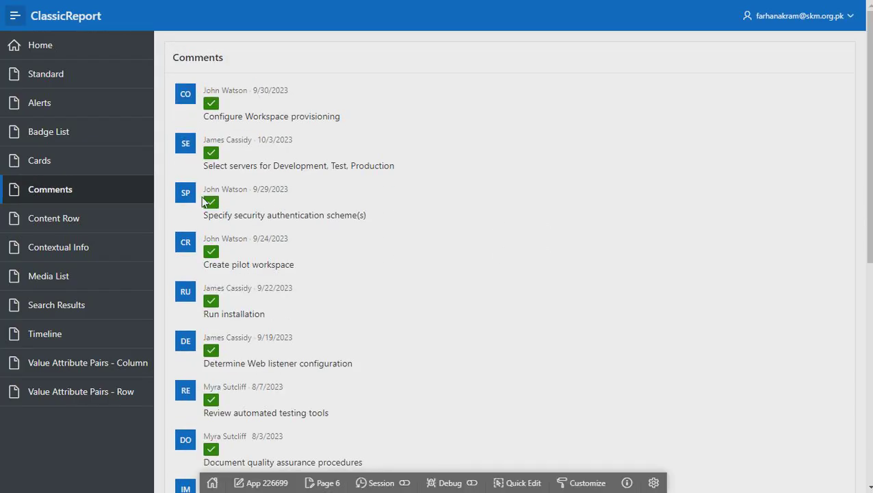
Move from the Comments page to the Content Row page and scroll its task list
drag(209, 191, 284, 192)
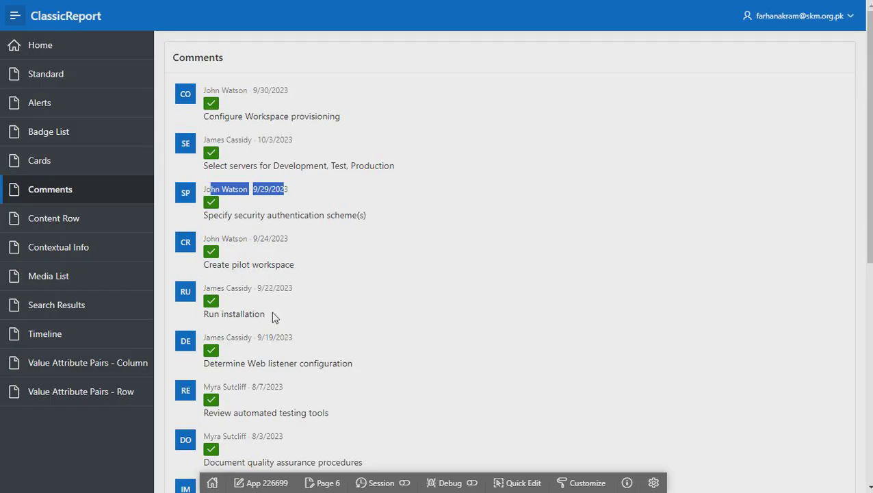
click(57, 227)
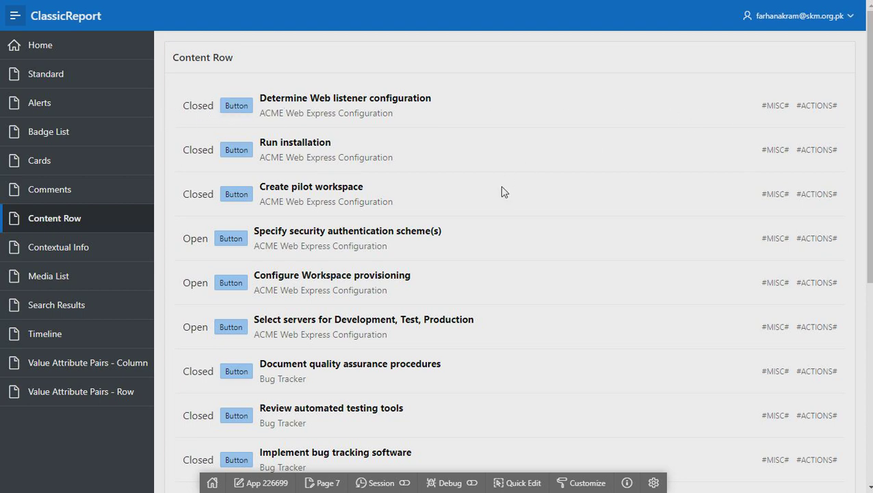
scroll(500, 195, down, 2)
scroll(501, 194, up, 2)
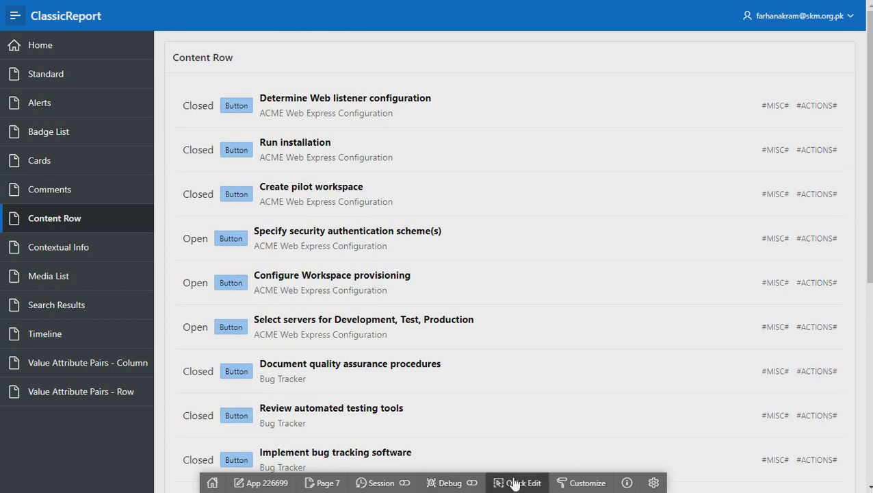
click(514, 484)
click(439, 278)
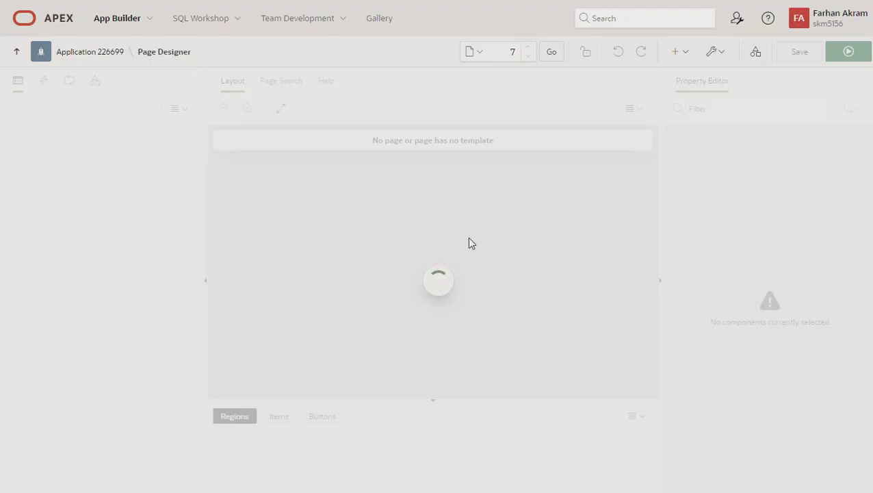
click(733, 83)
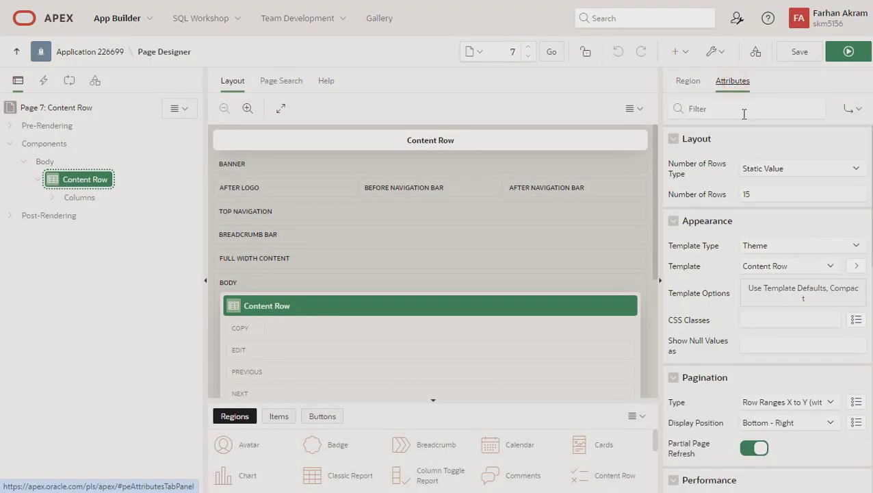
click(776, 291)
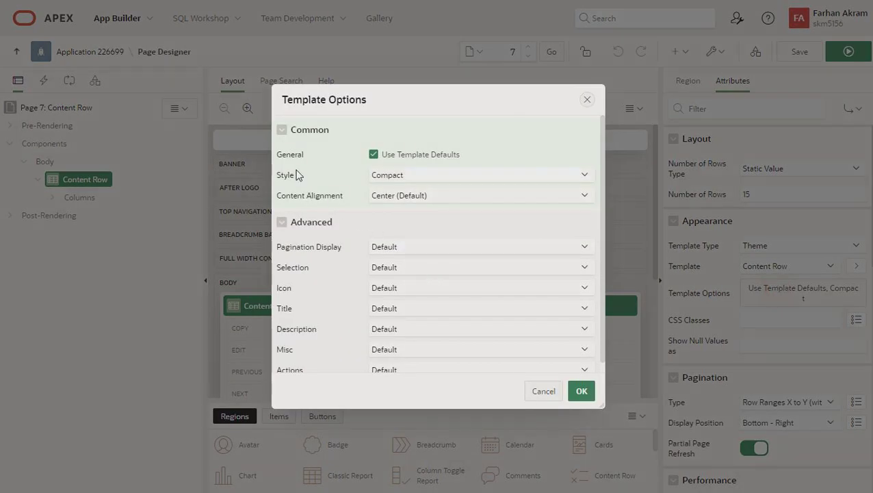
click(429, 180)
click(429, 180)
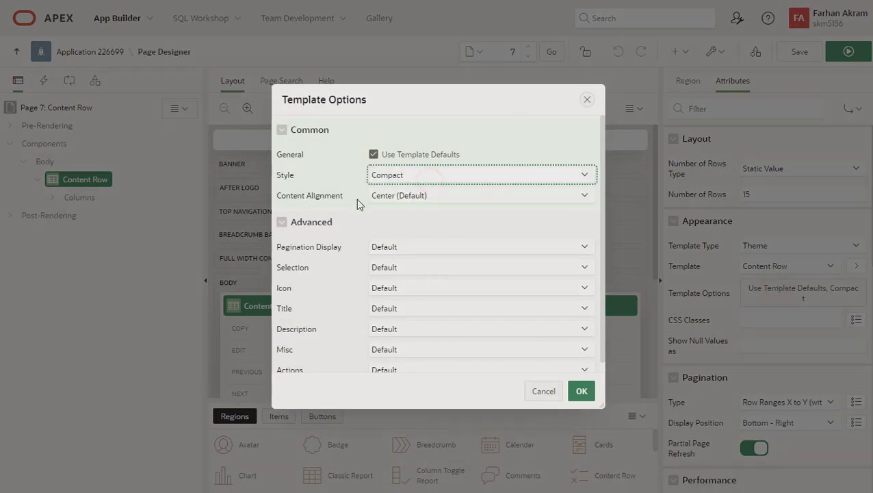
click(419, 197)
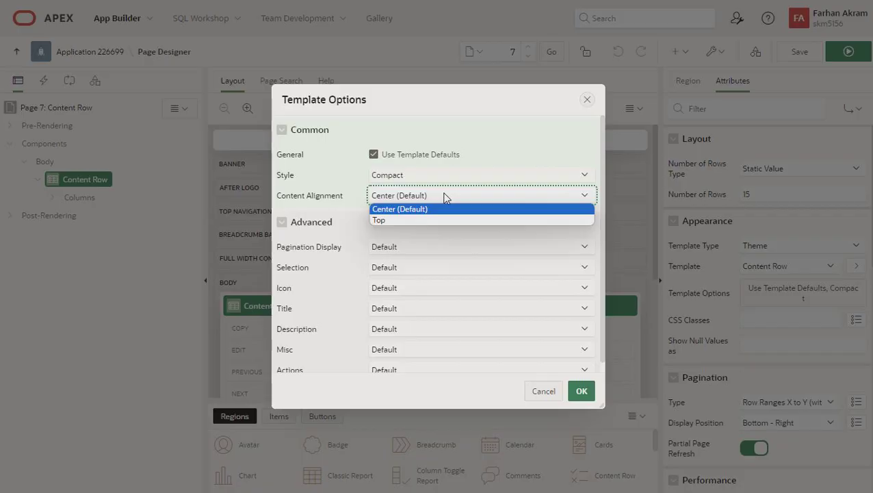
click(444, 196)
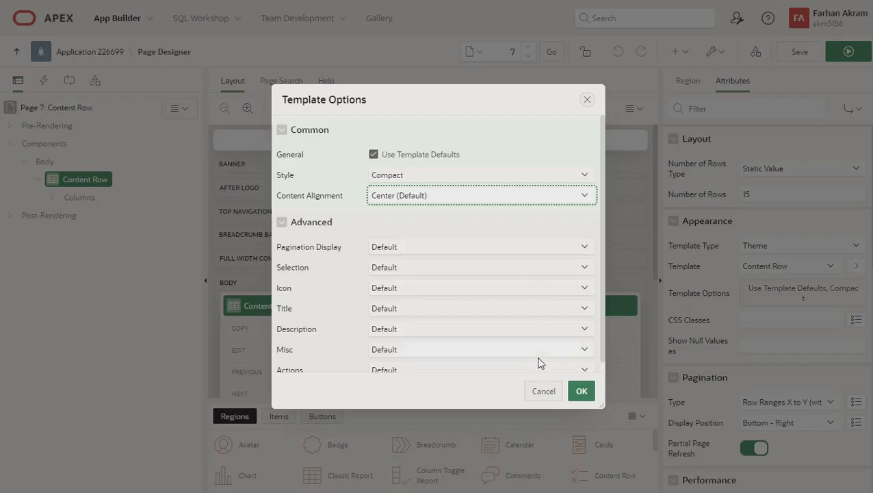
click(536, 393)
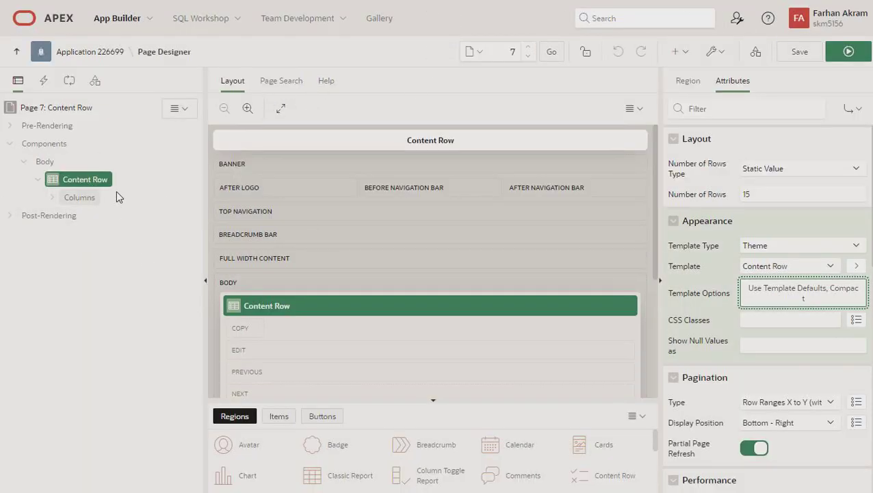
click(847, 52)
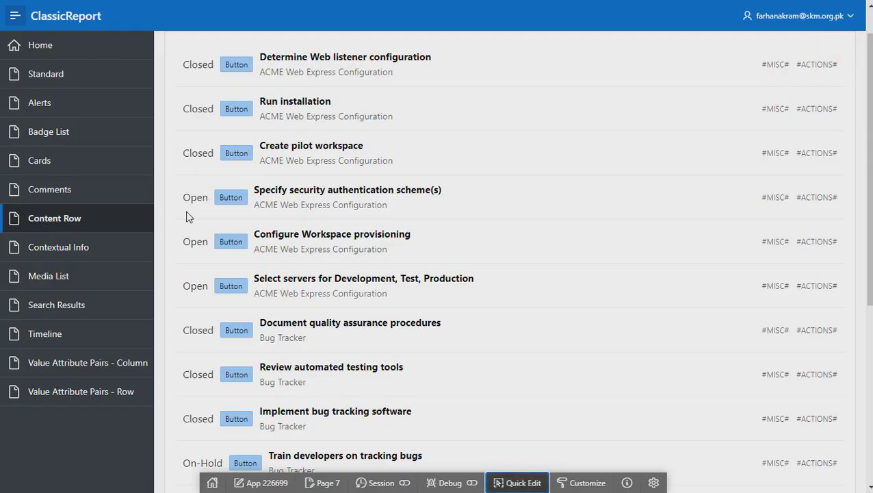
Browse the Contextual Info and Media List pages, then Quick Edit the Media List region (page 9)
click(80, 254)
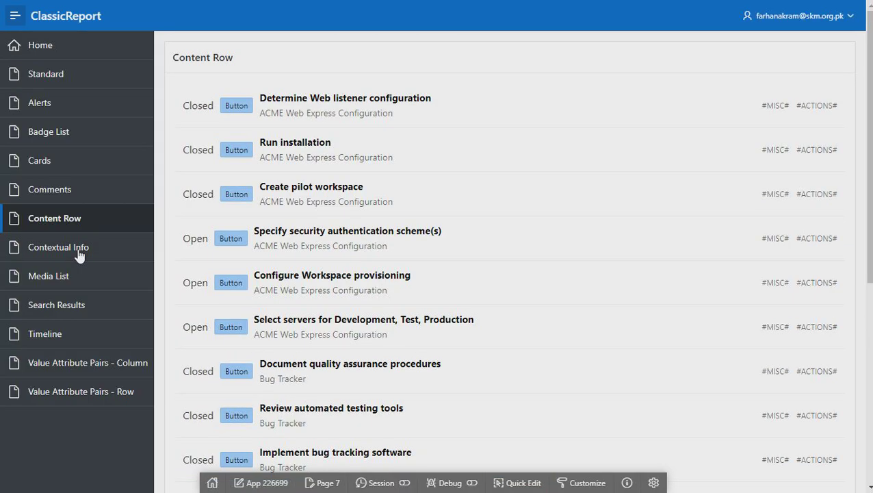
click(79, 250)
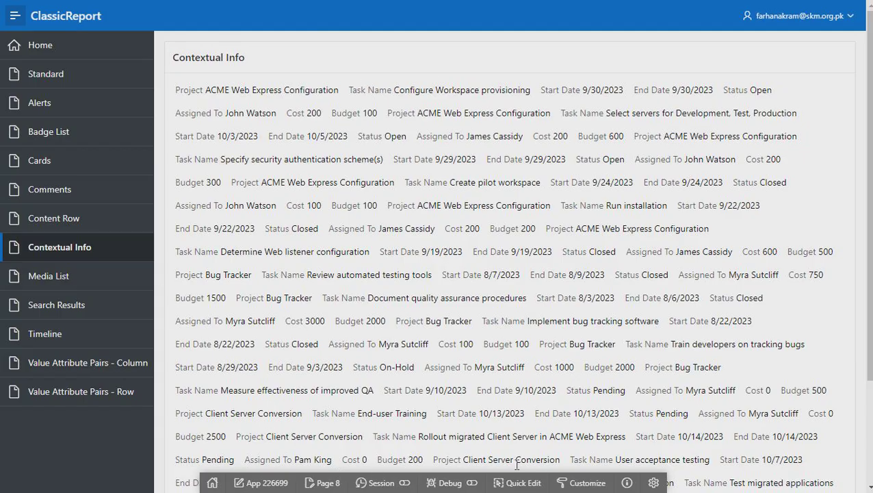
click(48, 282)
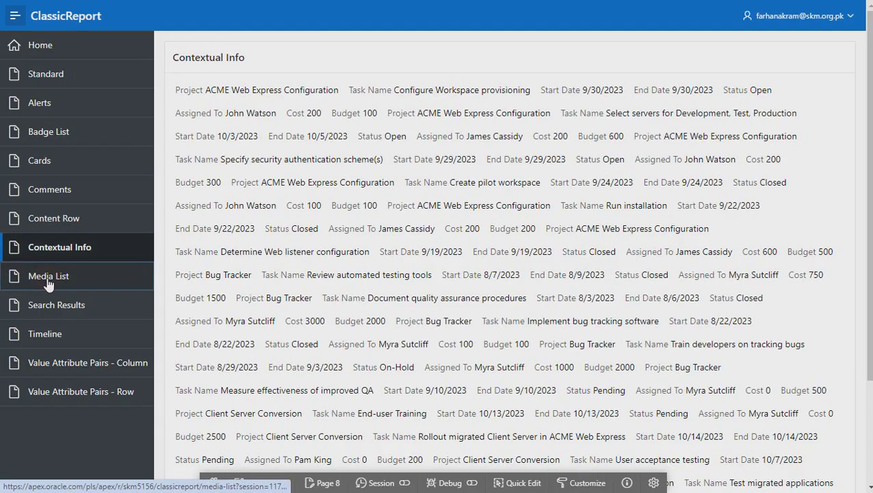
scroll(356, 306, down, 4)
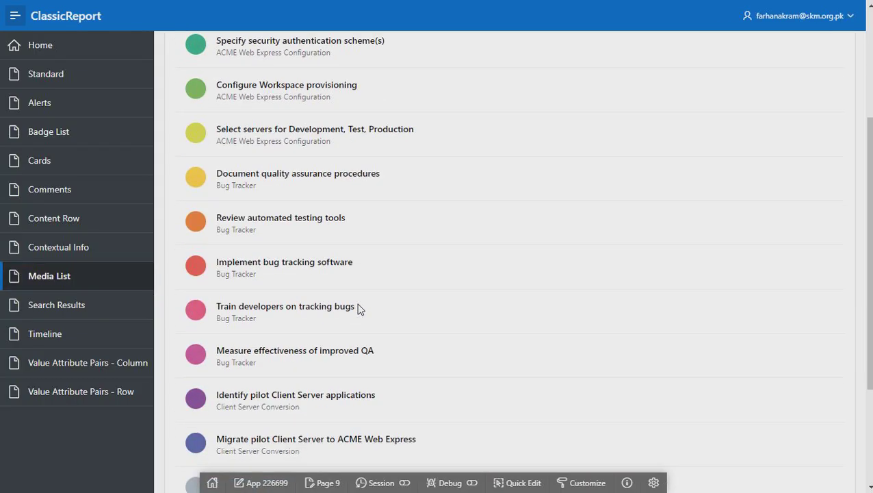
scroll(377, 370, down, 1)
scroll(378, 370, up, 5)
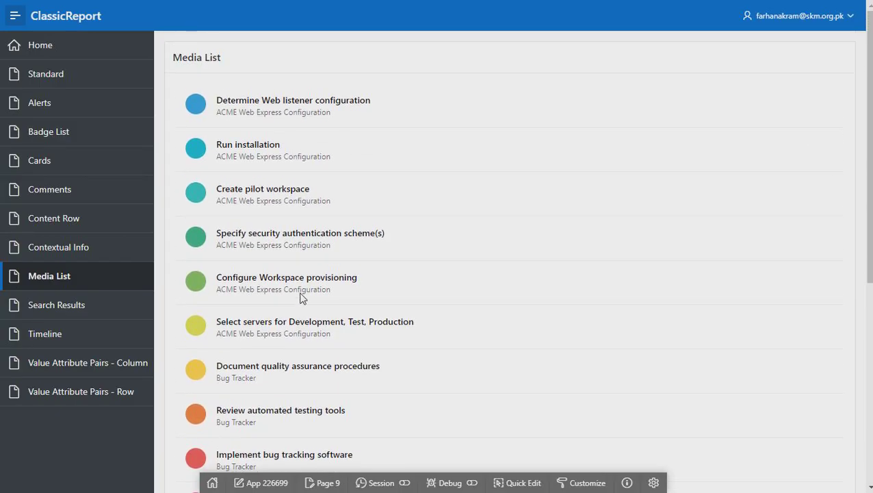
click(521, 482)
click(319, 223)
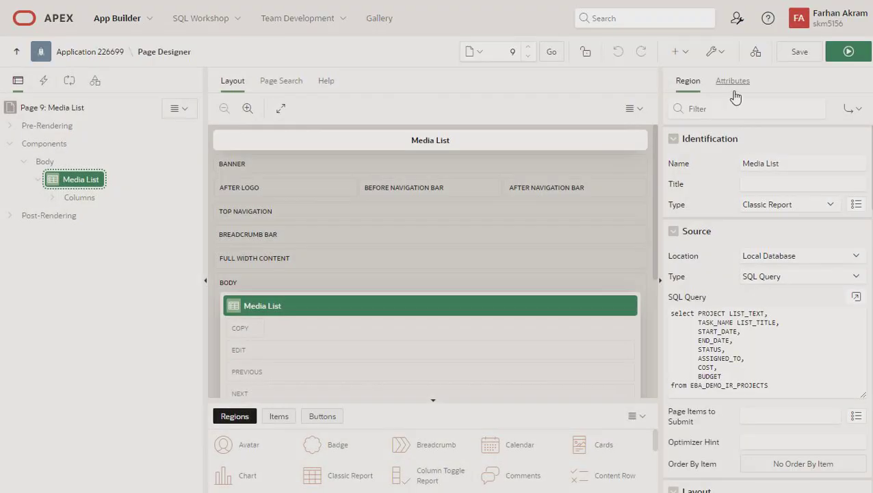
Change the Media List layout template option to 4 Column Grid, then save and run
click(733, 83)
click(785, 292)
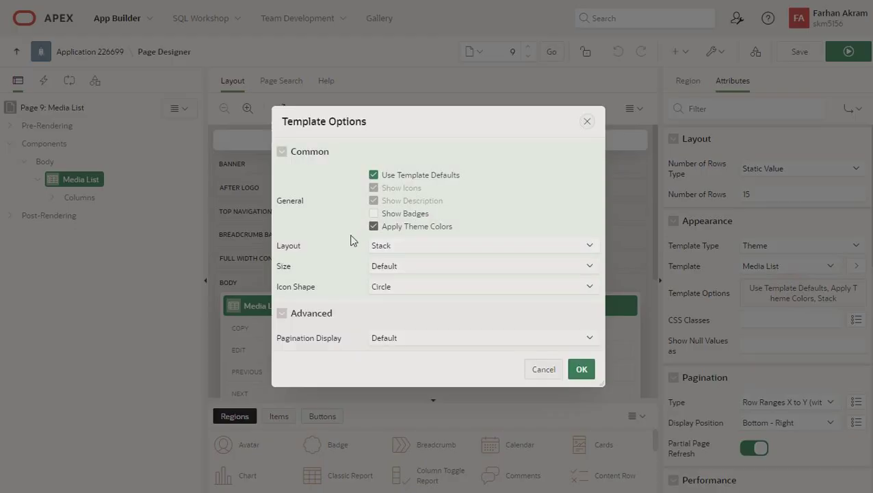
click(384, 246)
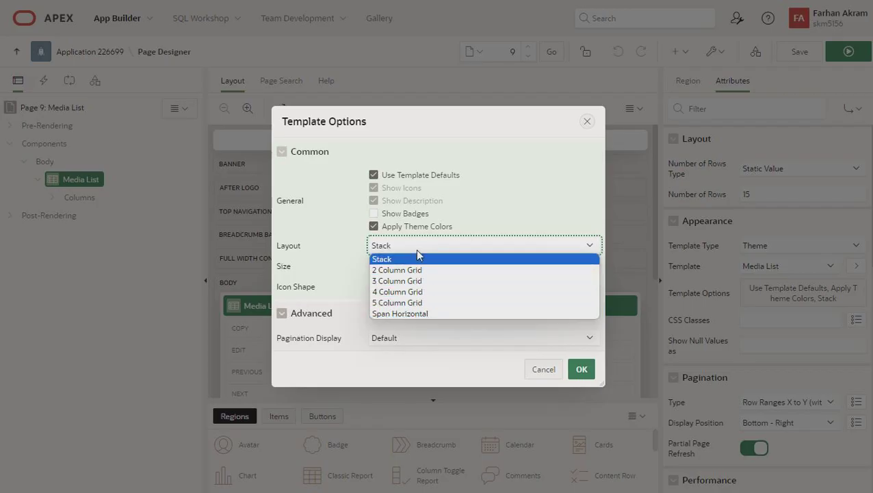
click(404, 291)
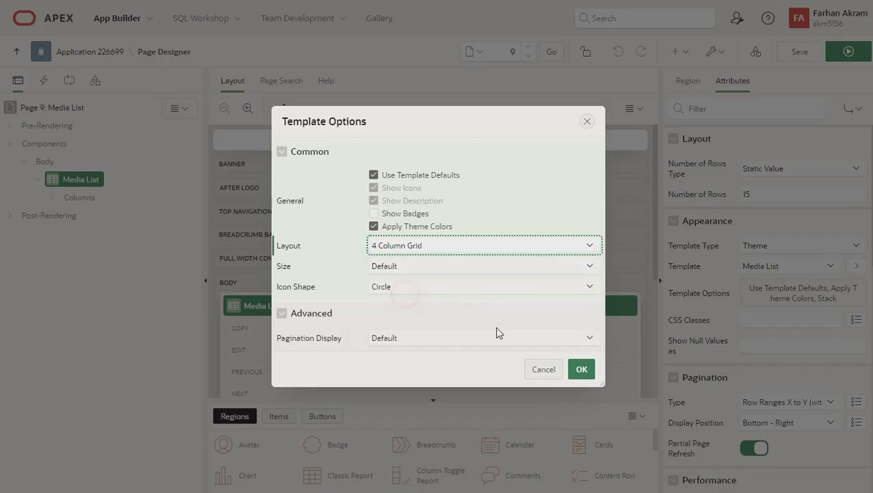
click(578, 370)
click(849, 50)
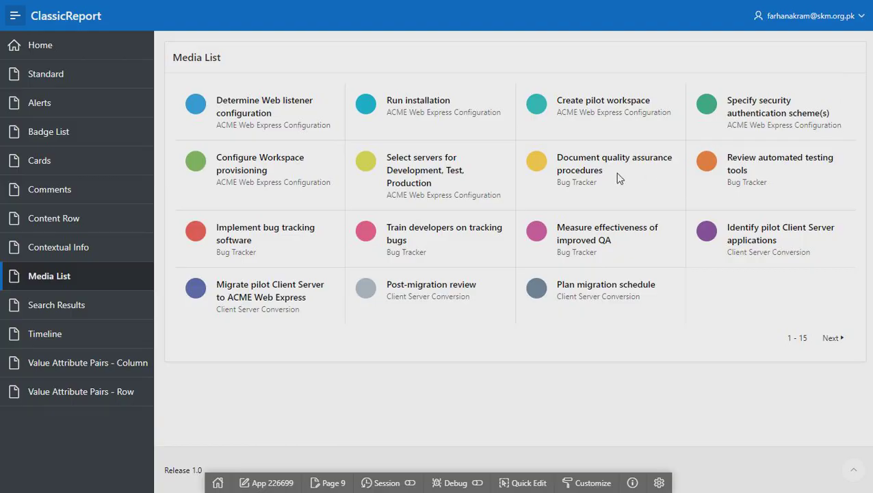
Reopen the Media List region and set its layout to Stack, keeping Default size and Circle icons
click(523, 482)
click(425, 236)
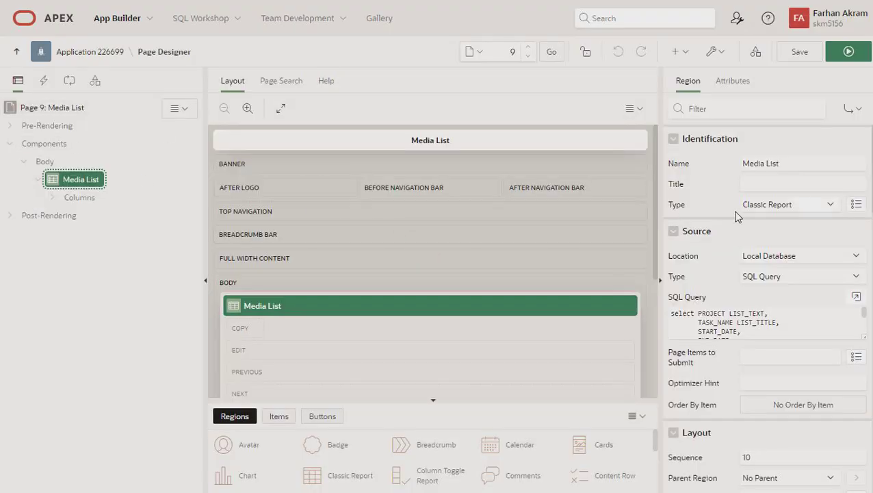
click(732, 80)
click(780, 301)
click(381, 246)
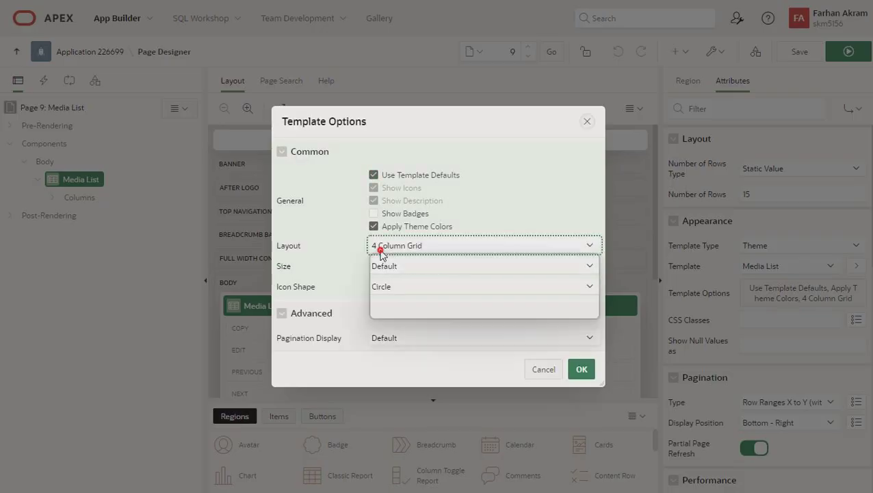
click(383, 255)
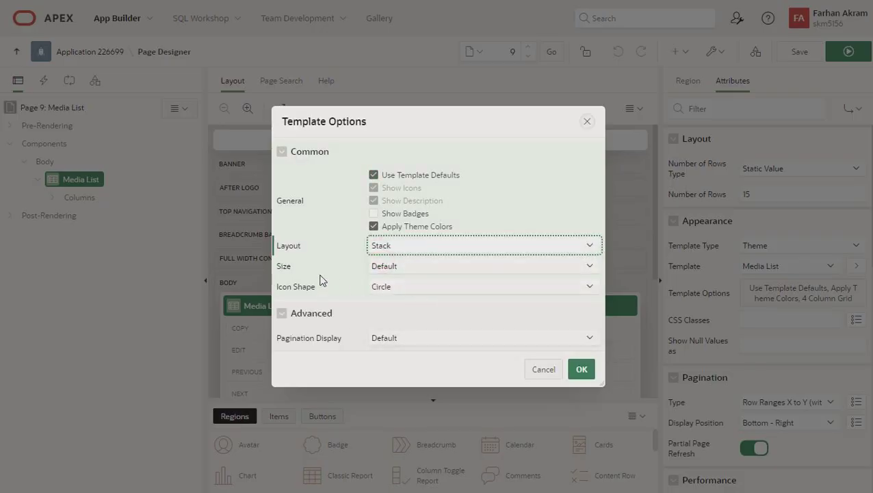
click(409, 267)
click(408, 266)
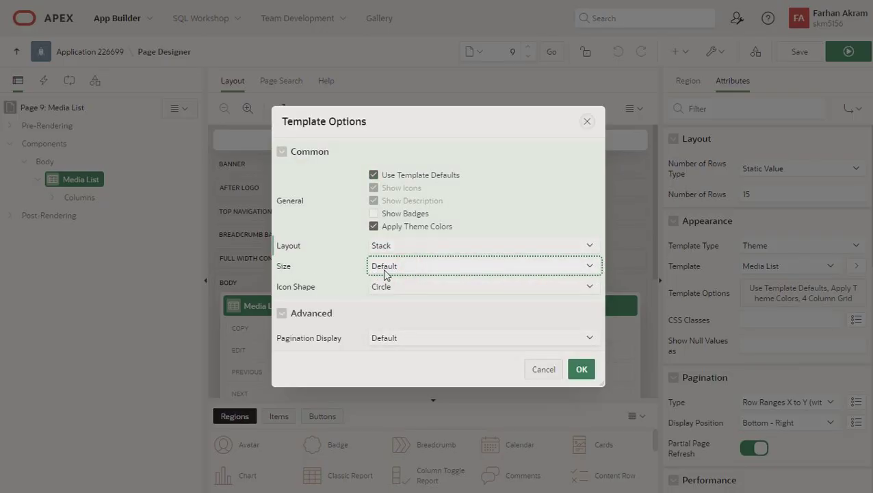
click(396, 285)
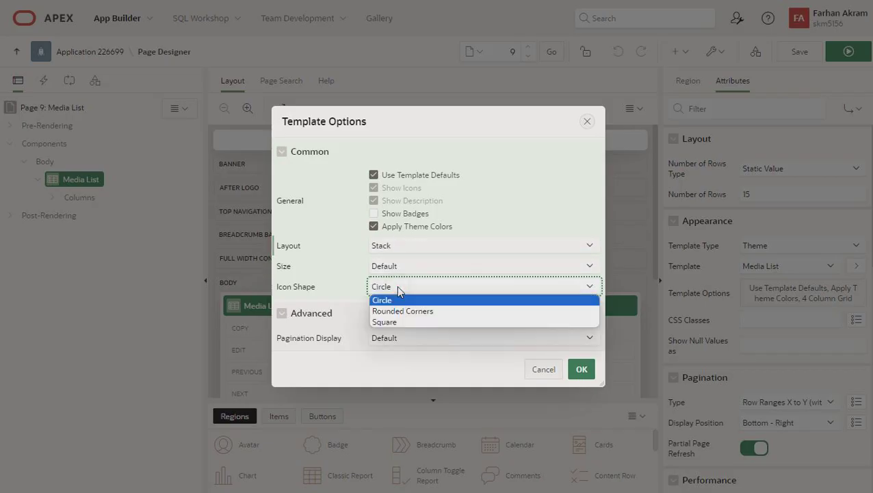
click(396, 285)
click(581, 369)
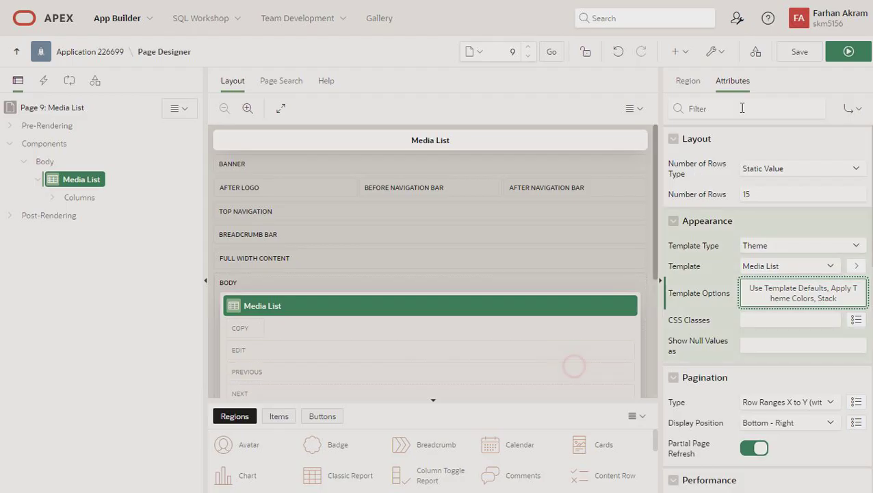
click(845, 55)
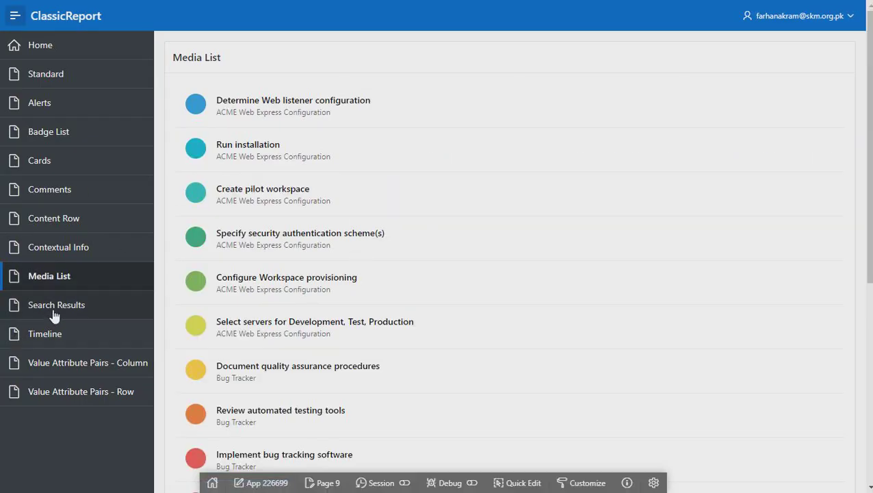
Browse the Search Results and Timeline pages, then Quick Edit the Timeline region (page 11)
click(58, 309)
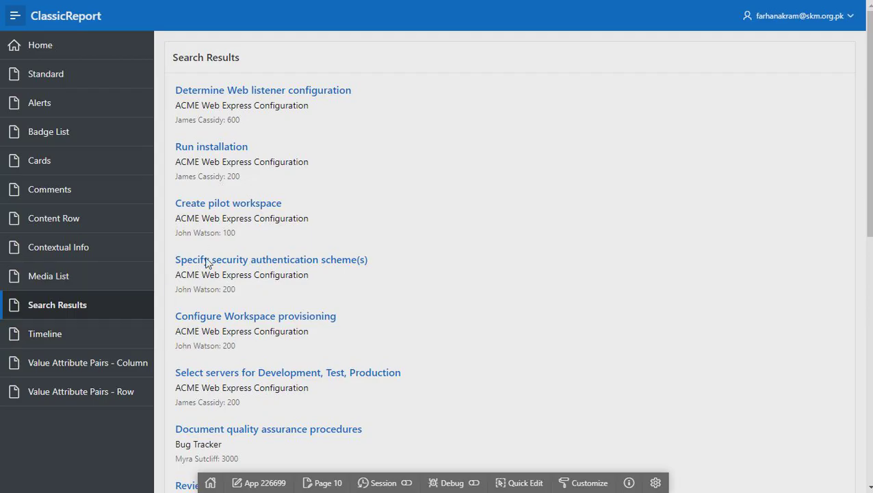
click(51, 340)
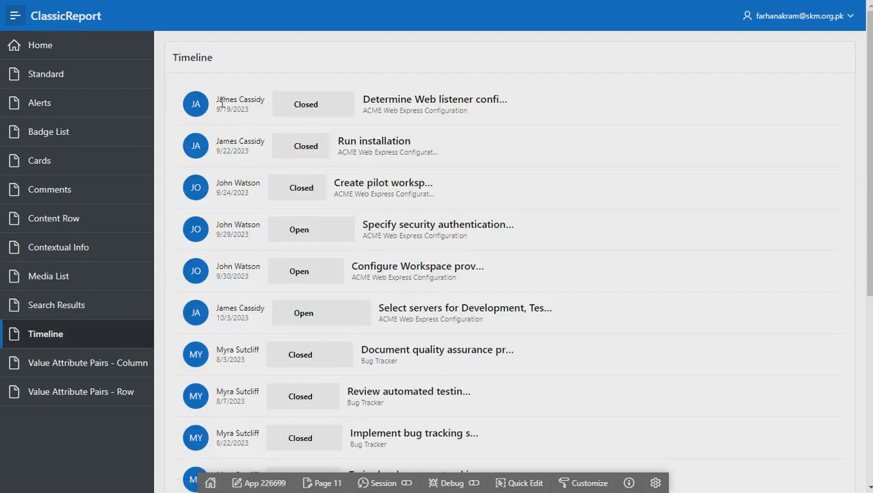
scroll(349, 267, down, 5)
scroll(351, 271, up, 5)
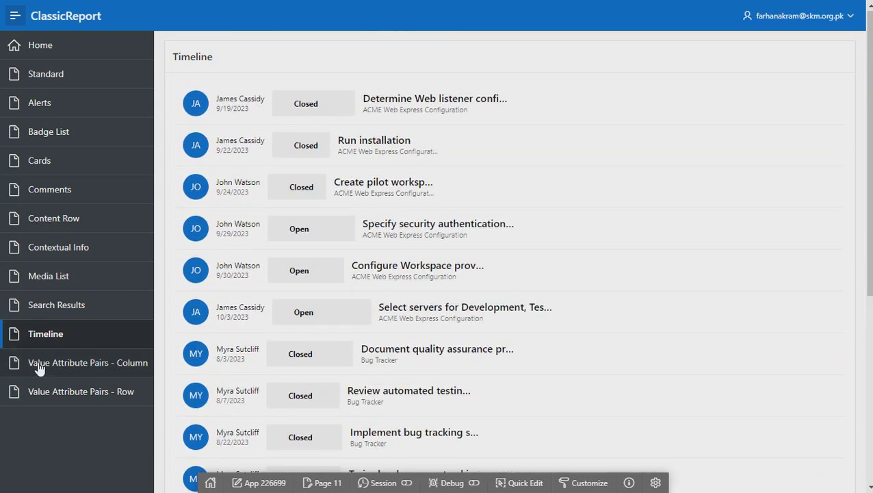
scroll(351, 305, down, 3)
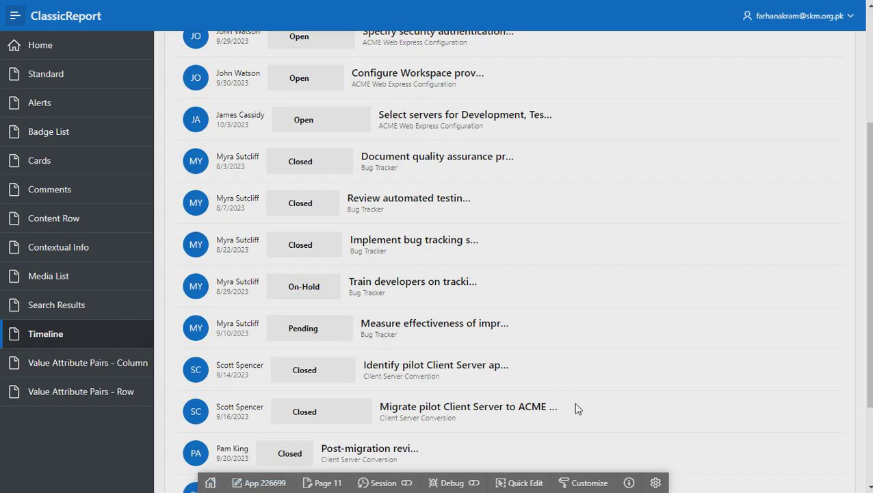
click(520, 482)
click(383, 292)
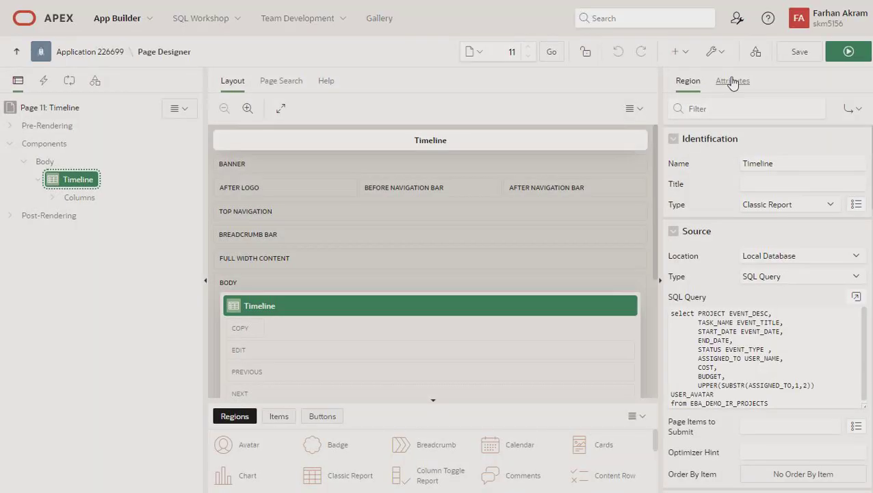
Inspect the Timeline region's template and template options without changing them, then run the page
click(732, 82)
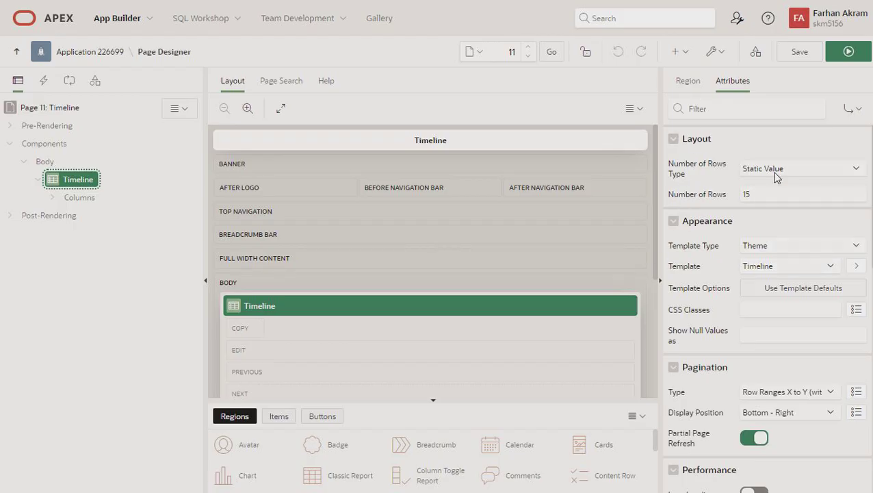
click(771, 268)
click(771, 268)
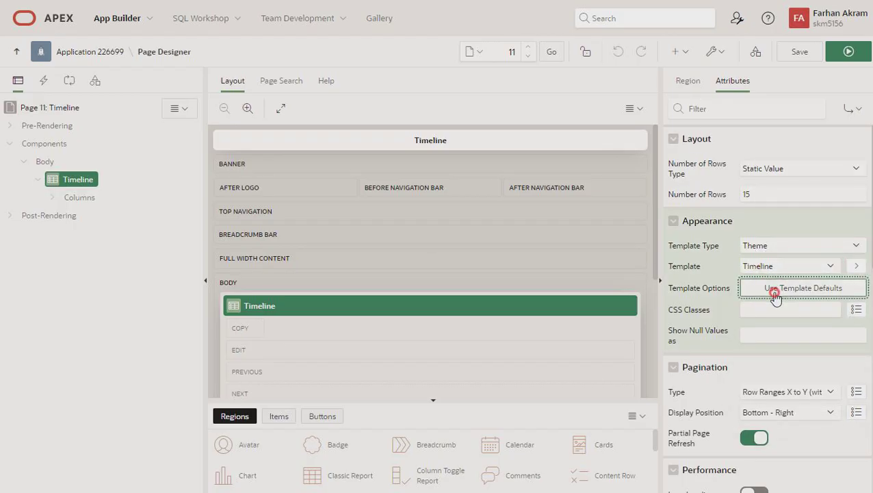
click(773, 289)
click(535, 325)
click(839, 54)
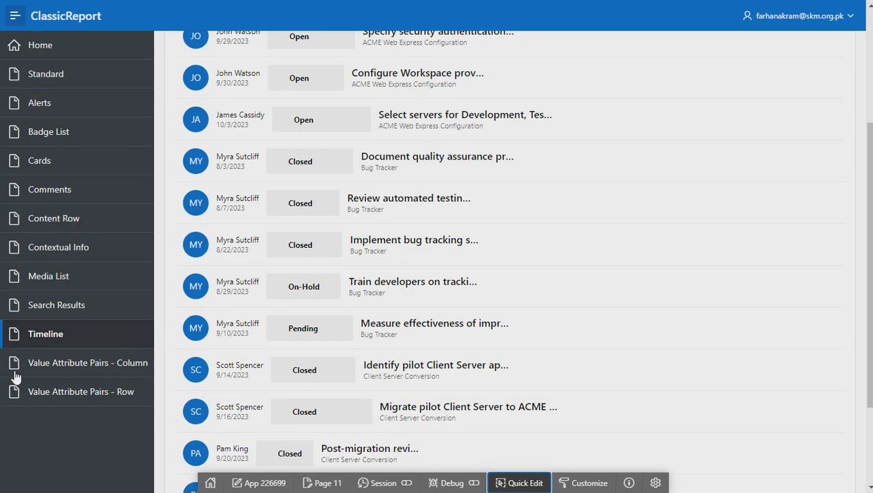
scroll(72, 479, up, 3)
Open the Value Attribute Pairs - Column page and edit its report region in Page Designer via Quick Edit
click(78, 363)
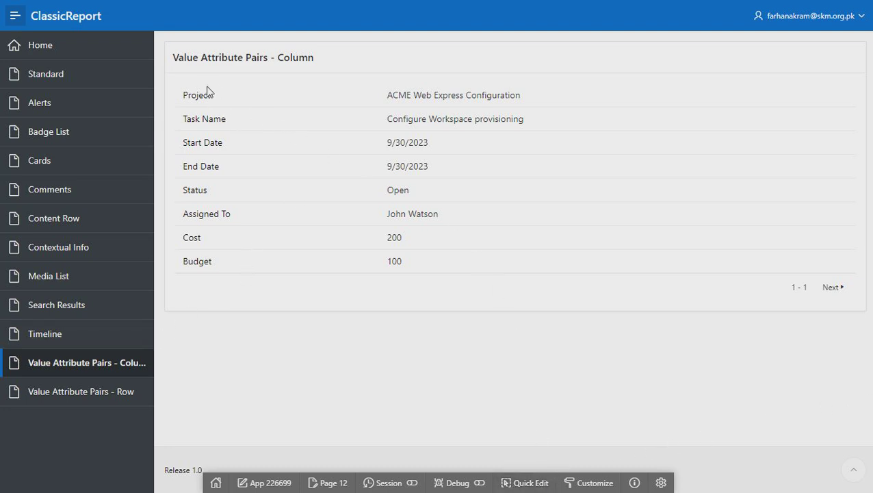
click(530, 483)
click(327, 187)
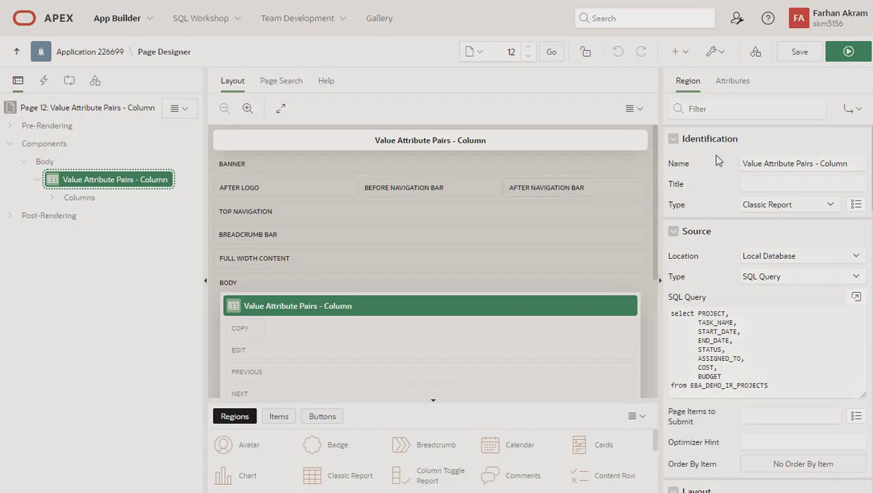
Check the region's template options, keeping Default label width and Left Aligned Details layout, then run the page
click(721, 84)
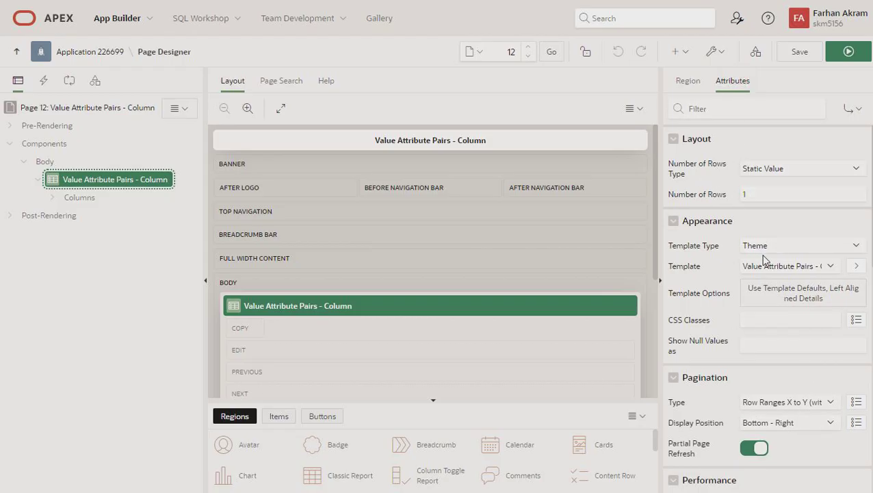
scroll(793, 322, down, 2)
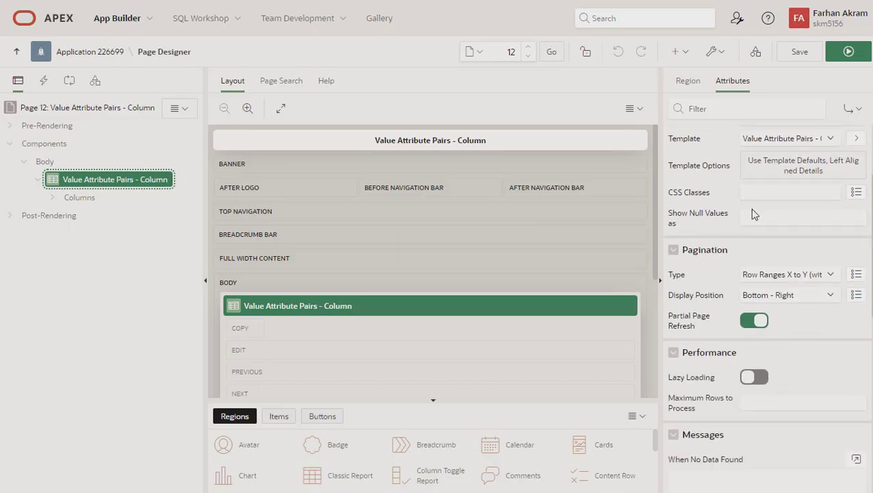
scroll(753, 214, up, 2)
click(763, 290)
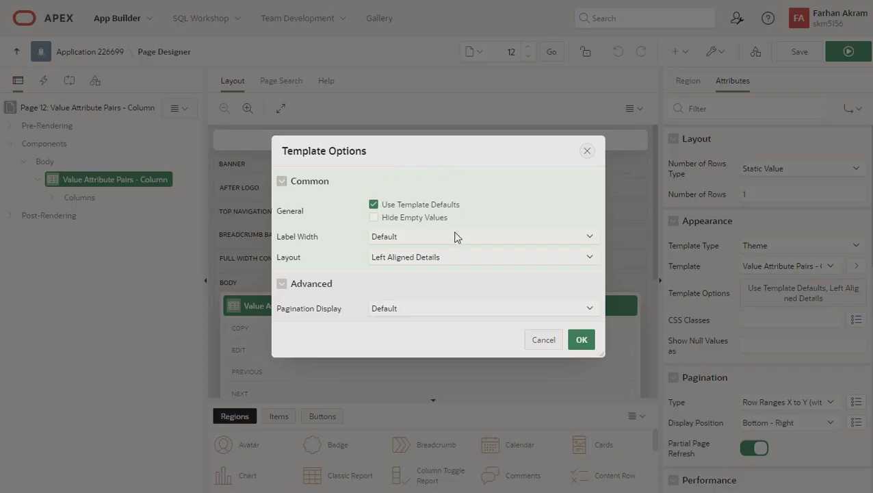
click(410, 236)
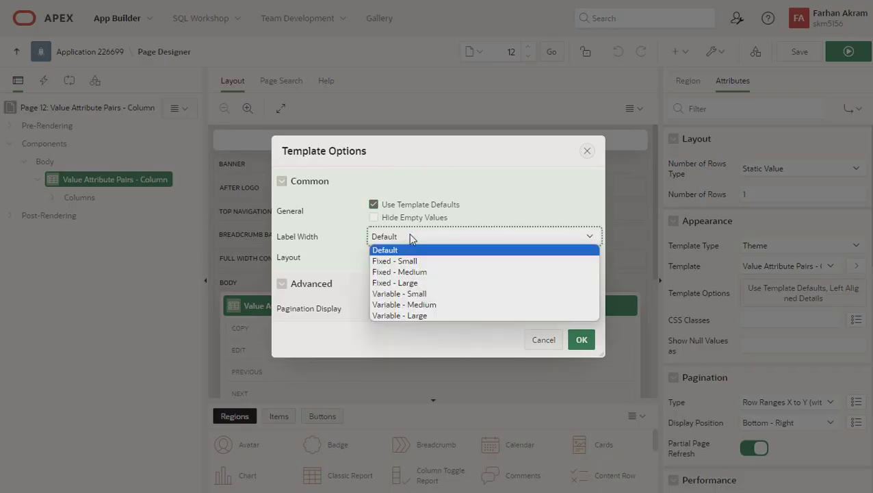
click(411, 236)
click(416, 260)
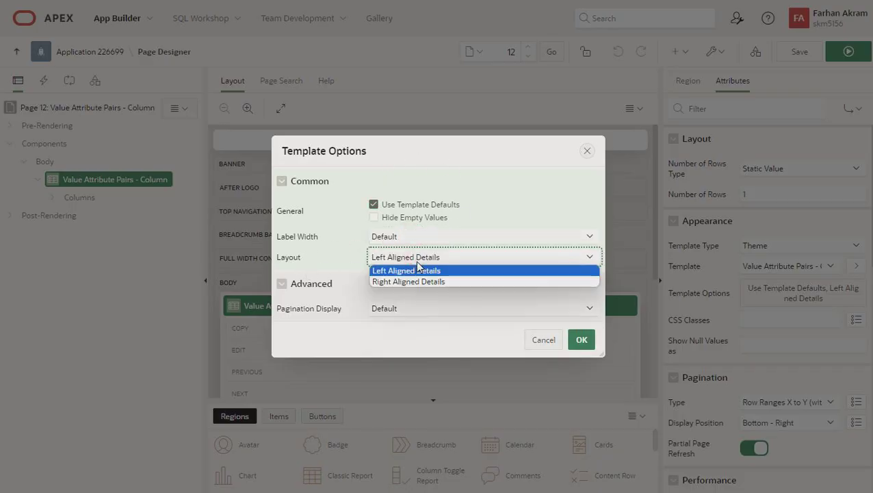
click(500, 218)
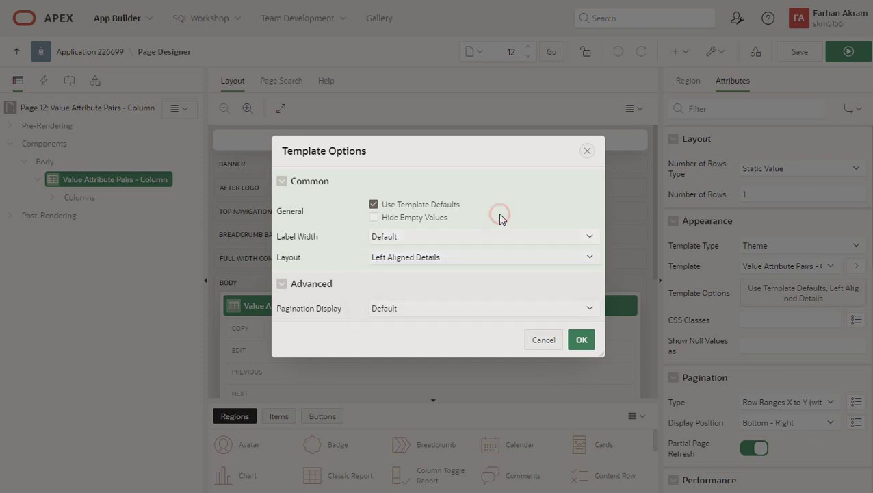
click(536, 336)
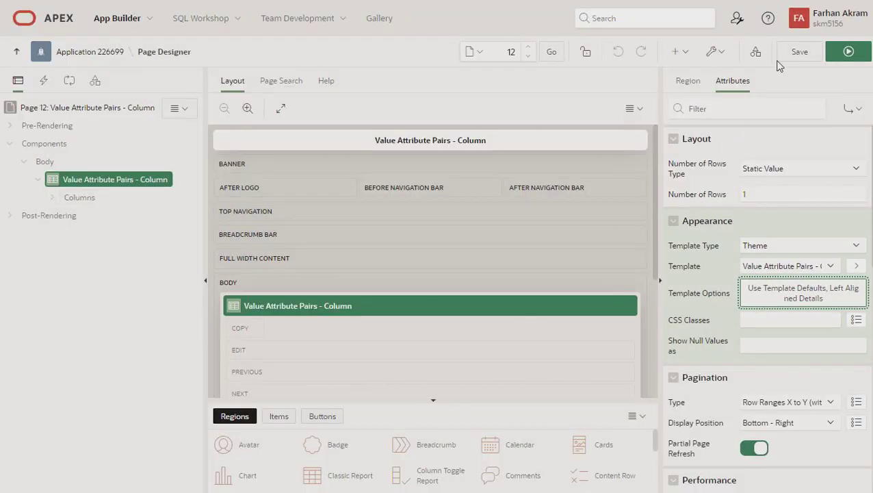
click(848, 52)
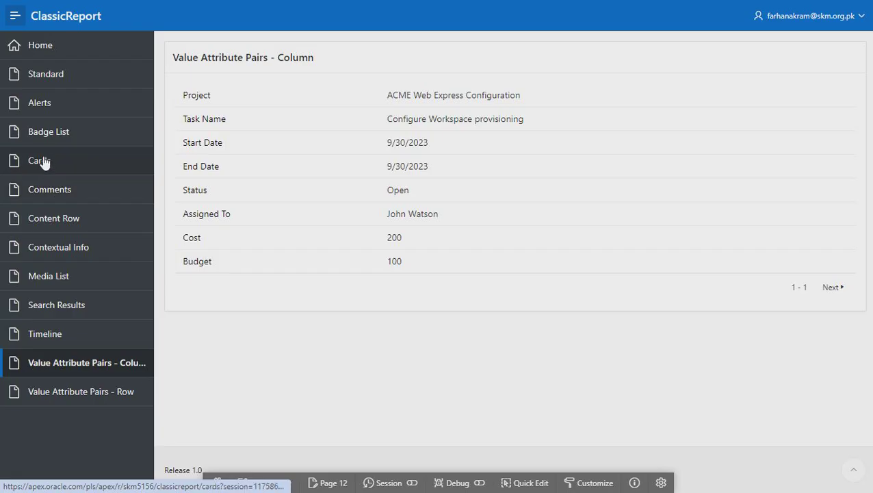
Open the Alerts page's report region in Page Designer via Quick Edit
click(46, 113)
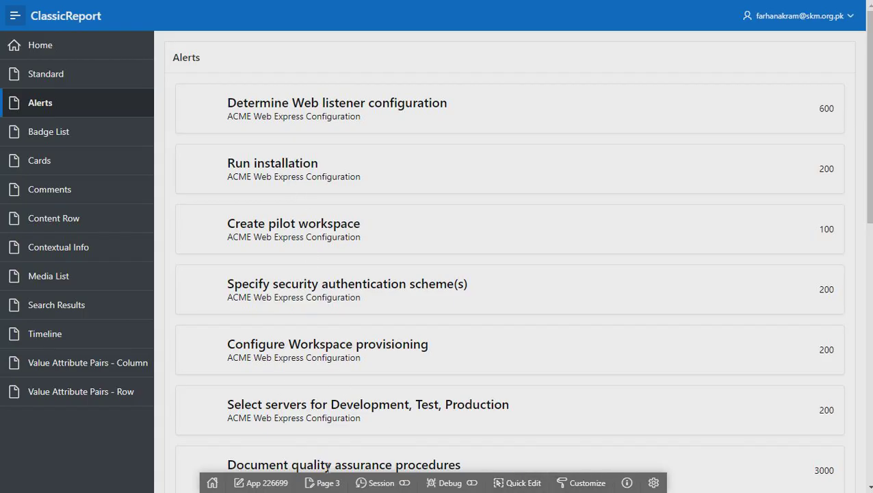
click(518, 483)
click(314, 138)
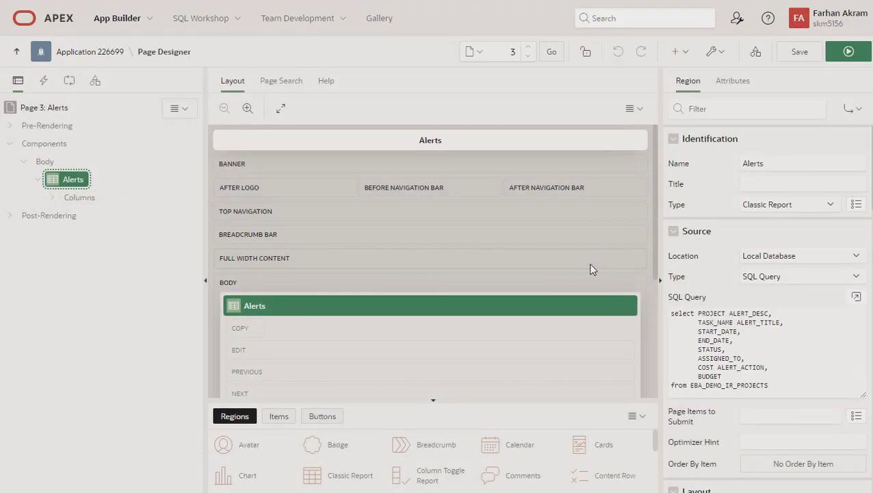
Expand the Alerts report's columns and select ALERT_TITLE
click(721, 85)
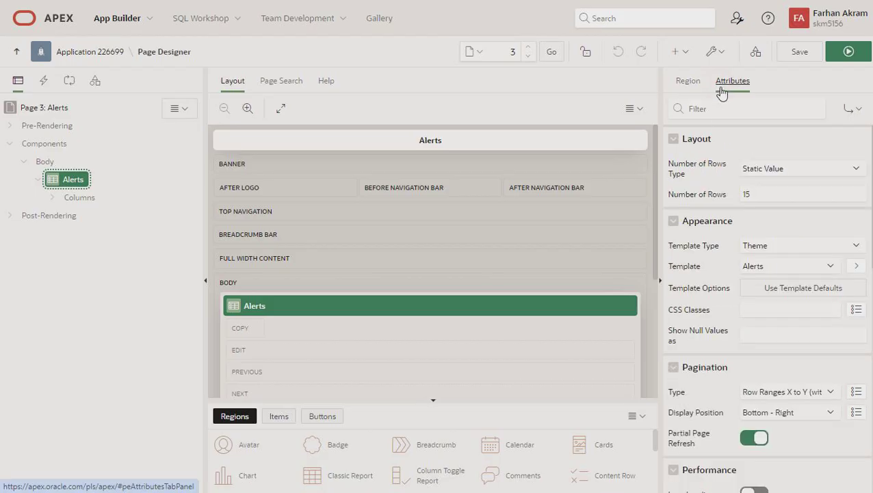
click(687, 81)
click(52, 197)
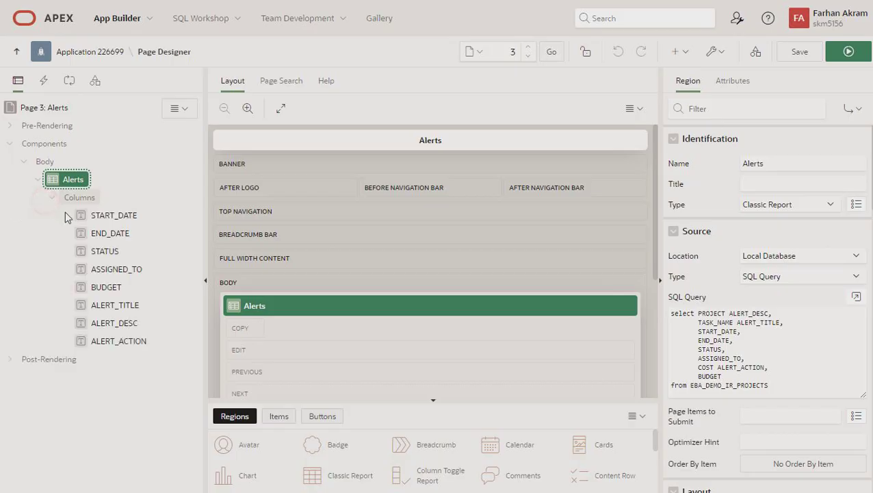
click(106, 305)
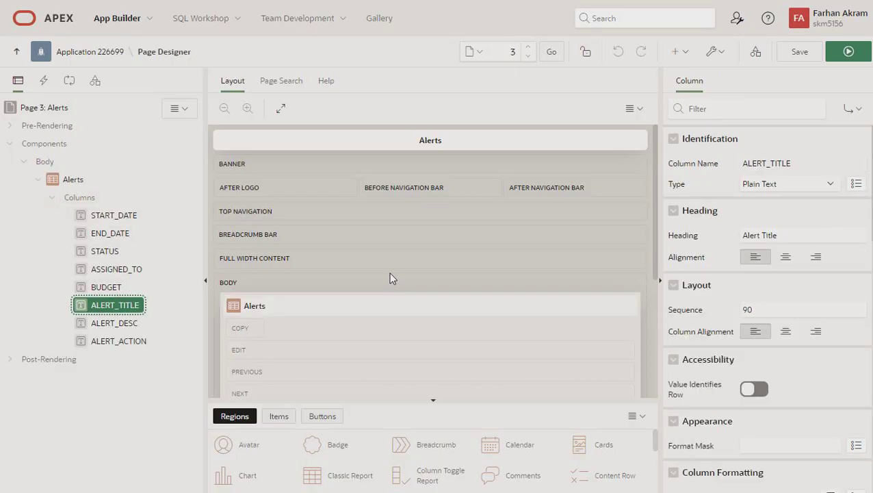
Enter <a href="#">#ALERT_TITLE#</a> as the ALERT_TITLE column's HTML Expression
scroll(839, 337, down, 3)
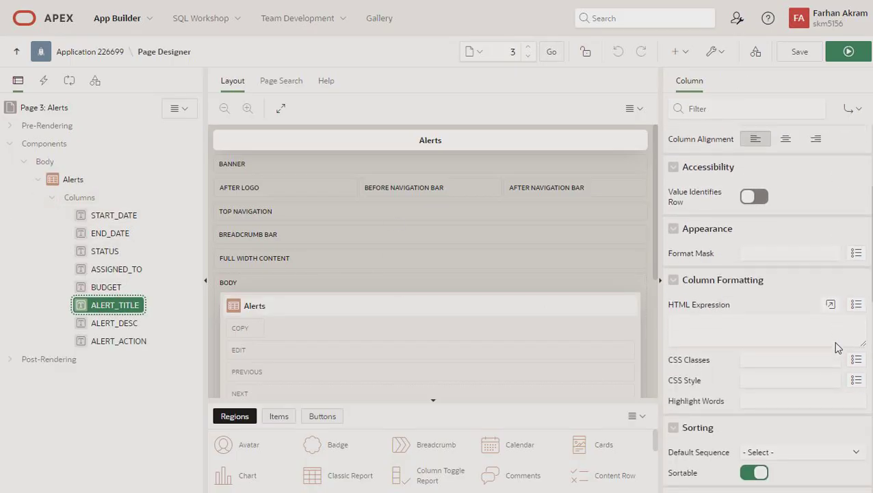
click(742, 330)
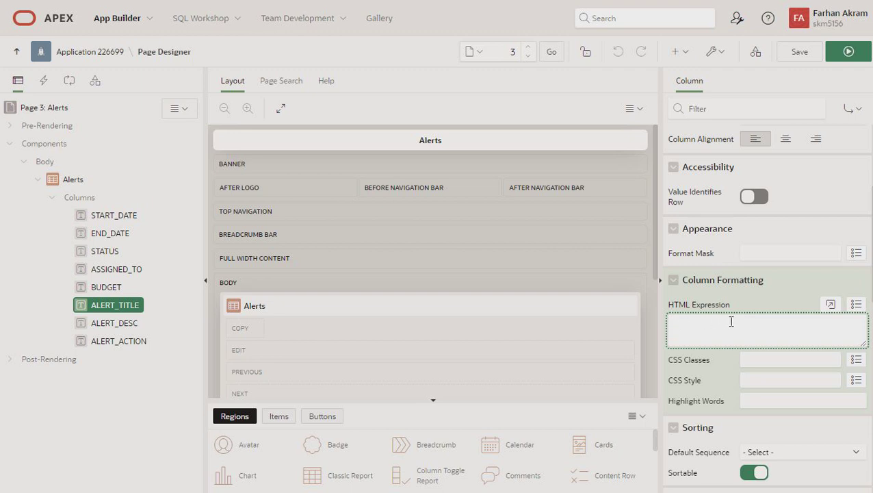
scroll(796, 305, up, 3)
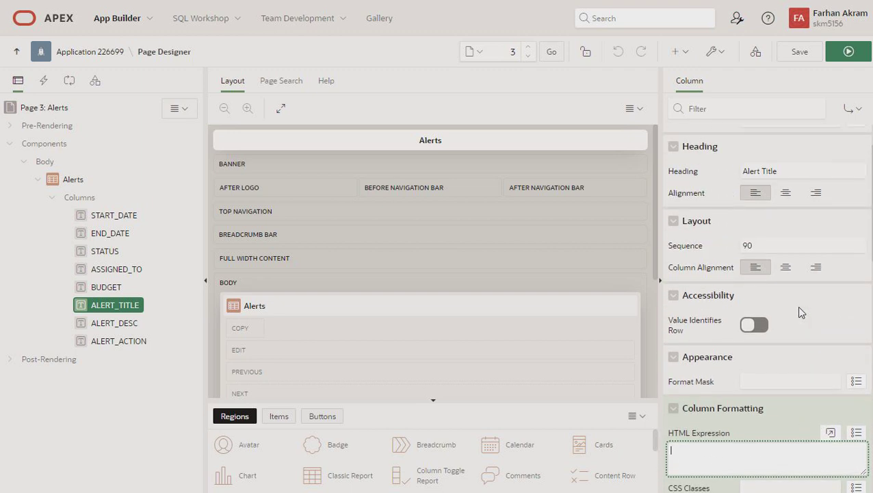
scroll(796, 306, down, 3)
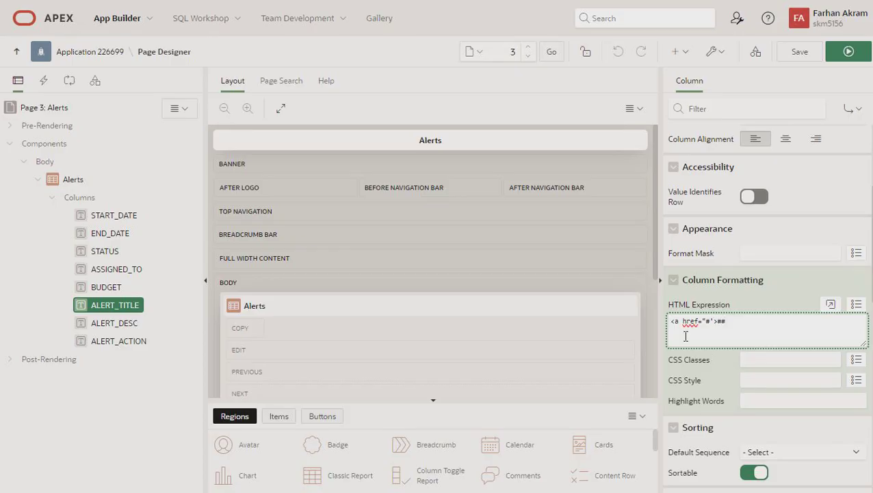
text(ERT_TITLE)
Save and run the Alerts page, review the linked titles, then go to the Home page
click(841, 53)
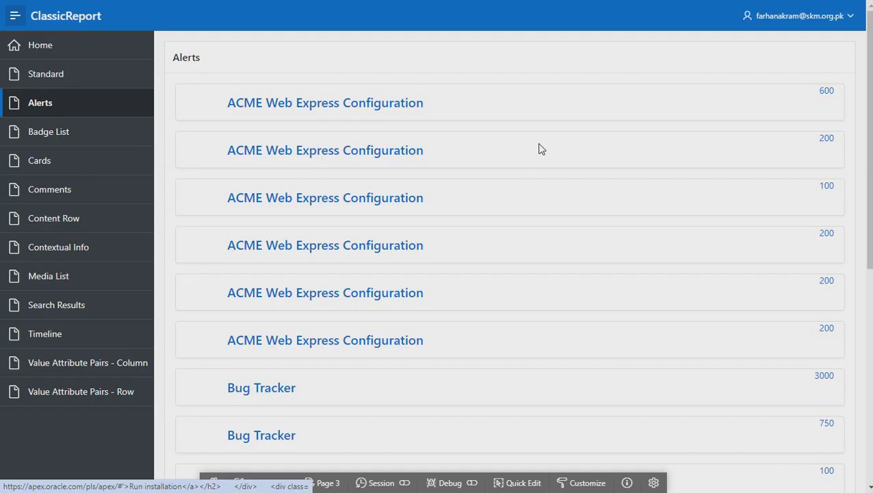
scroll(370, 342, down, 3)
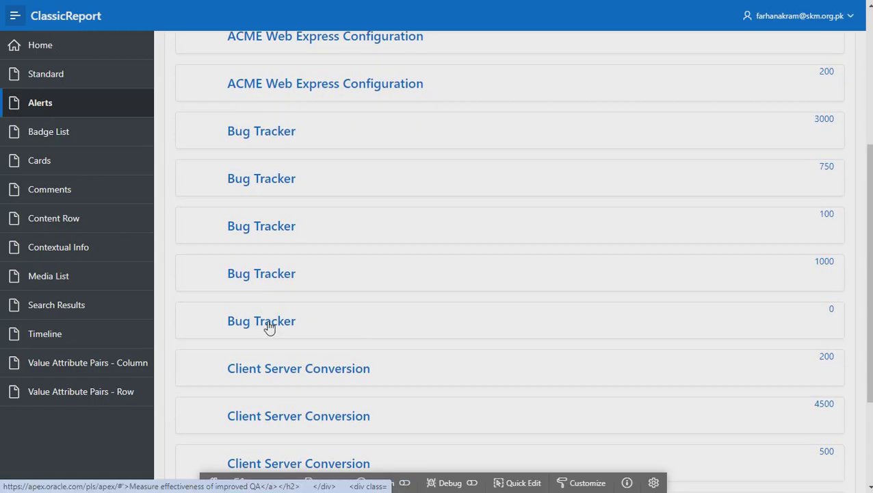
scroll(333, 206, up, 3)
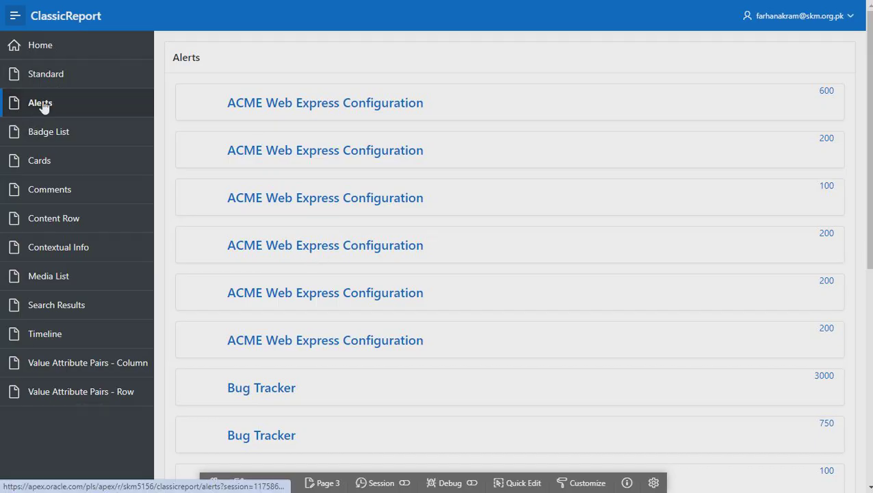
click(42, 52)
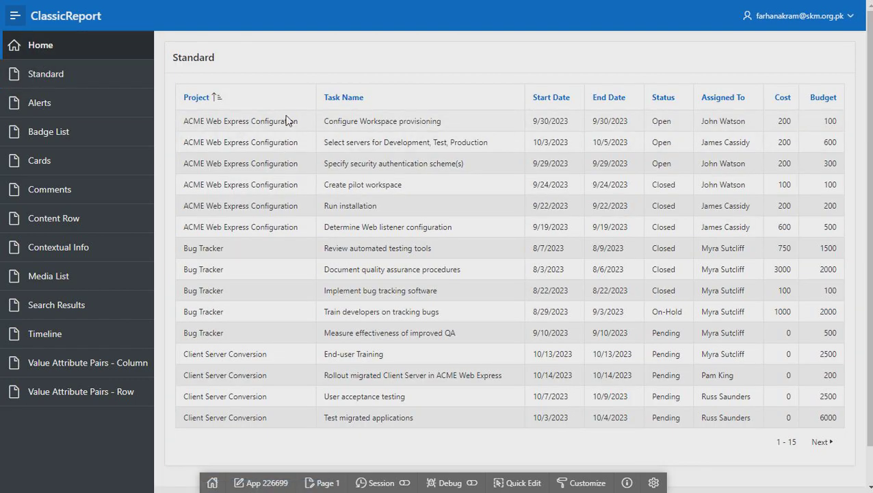
Open page 1's Standard report region in Page Designer using Quick Edit
click(286, 120)
click(524, 487)
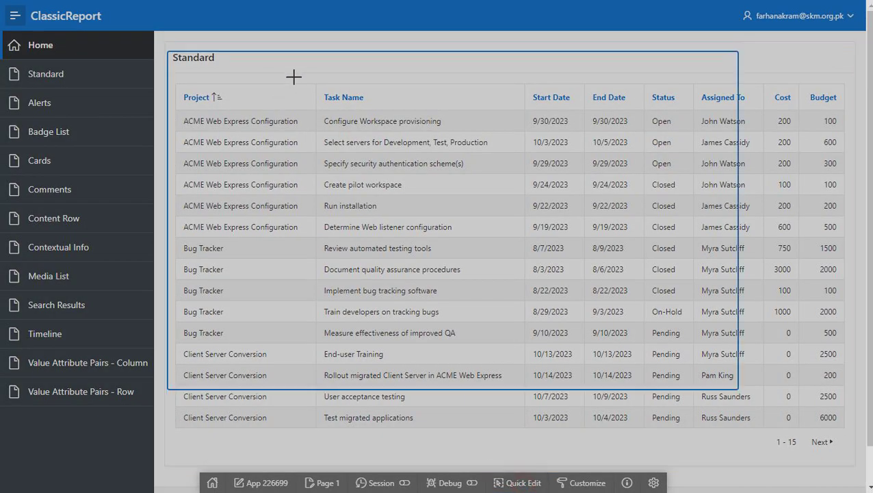
click(295, 77)
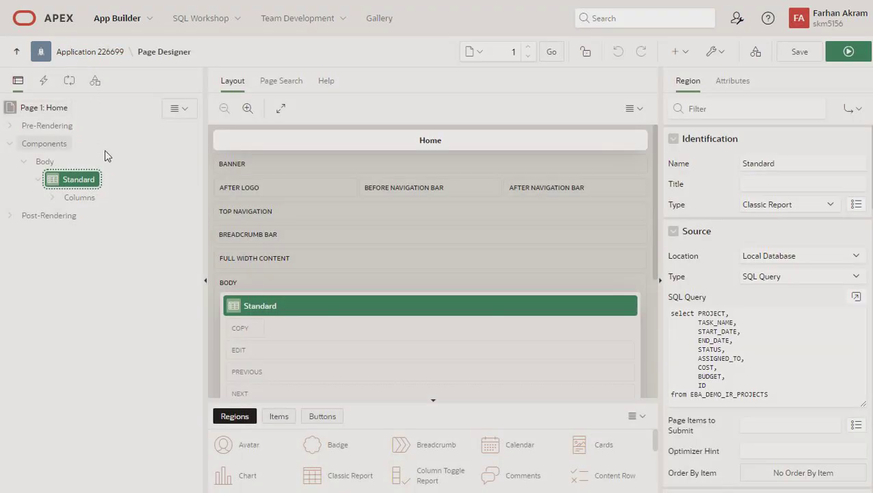
Go from the Processing tab to Shared Components > Application Processes for application 226699
click(69, 80)
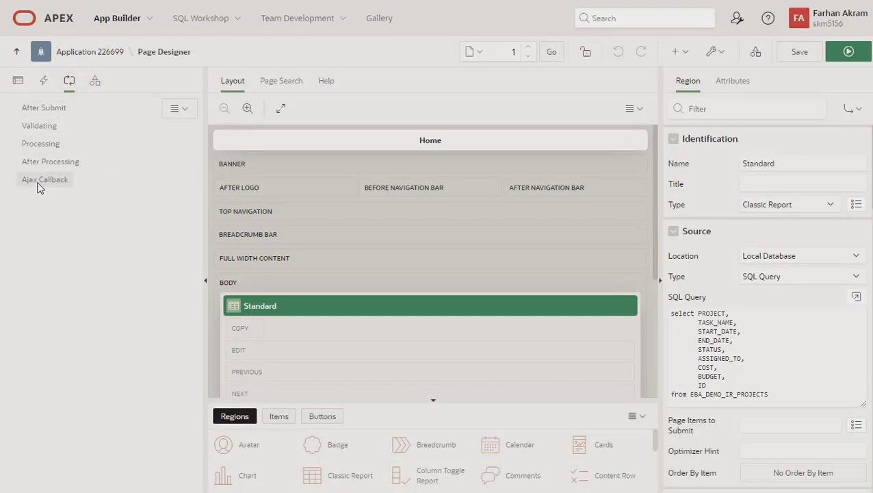
click(96, 52)
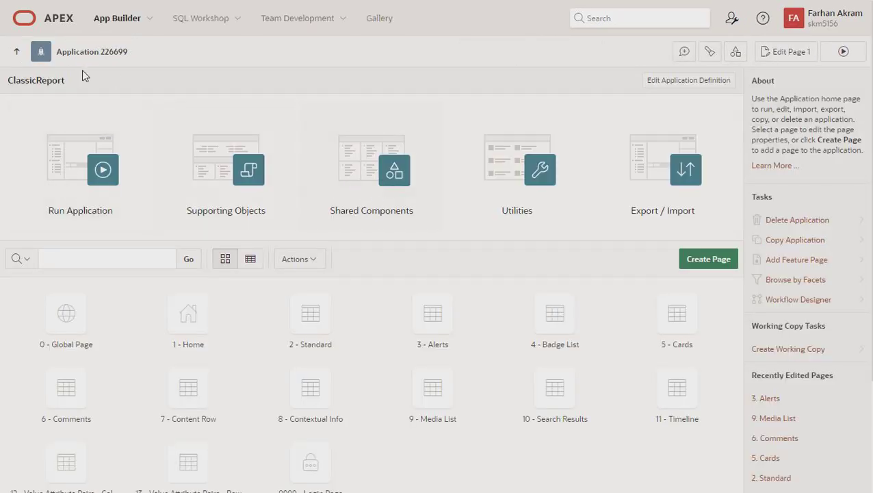
click(368, 169)
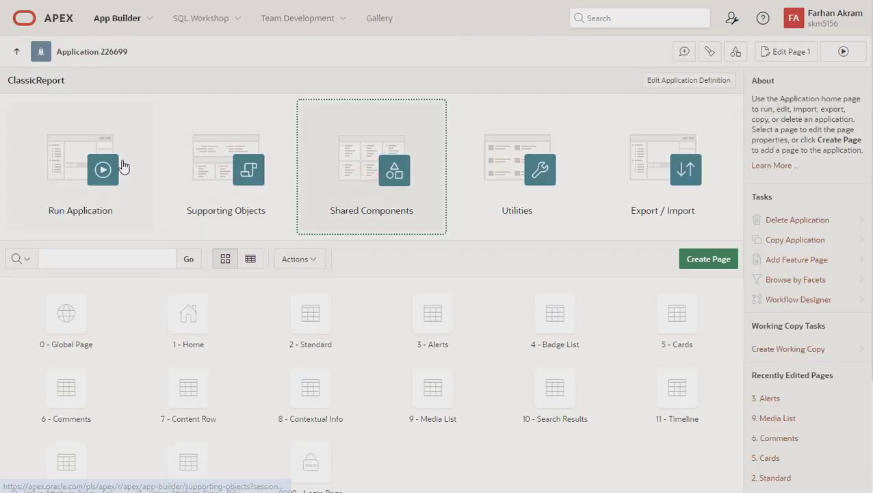
click(80, 156)
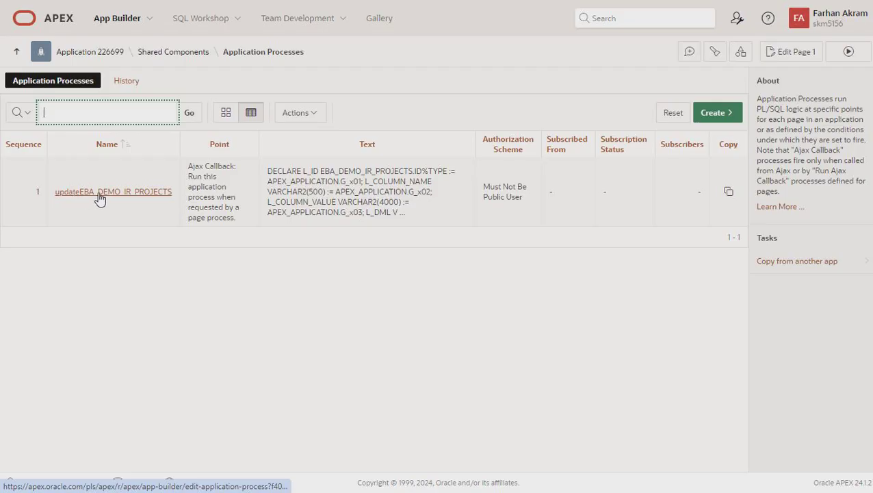
Open updateEBA_DEMO_IR_PROJECTS and enlarge the PL/SQL code editor to read the whole process
click(157, 197)
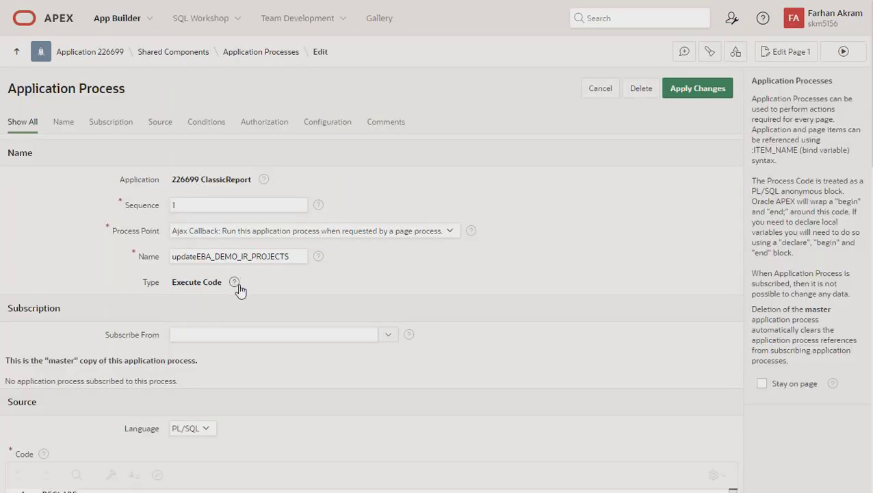
scroll(237, 286, down, 4)
scroll(316, 216, up, 4)
scroll(662, 292, down, 2)
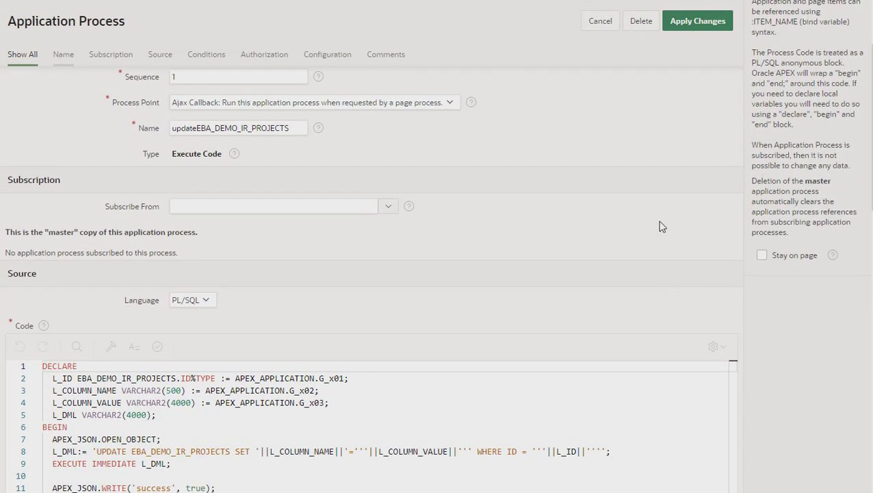
scroll(556, 271, down, 1)
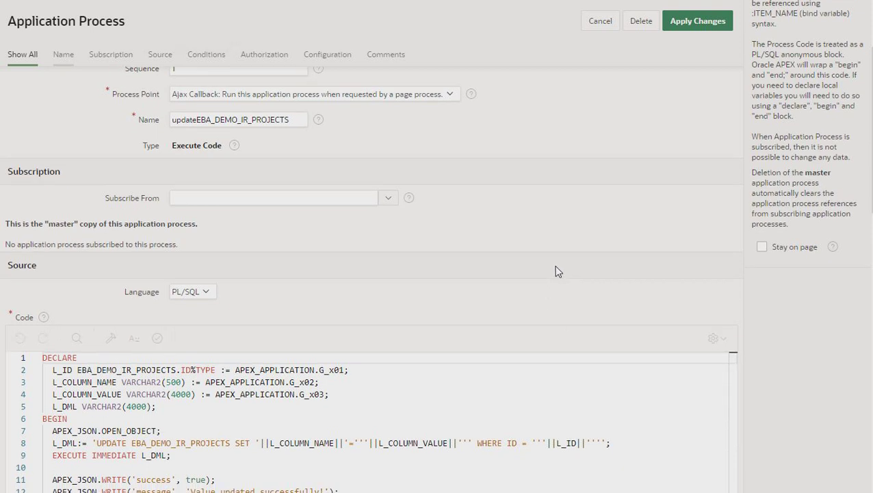
scroll(555, 272, down, 2)
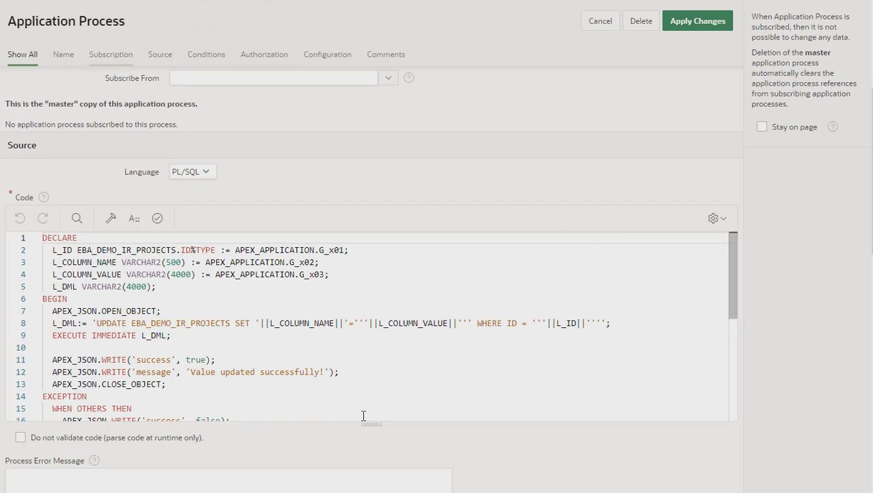
drag(367, 422, 360, 489)
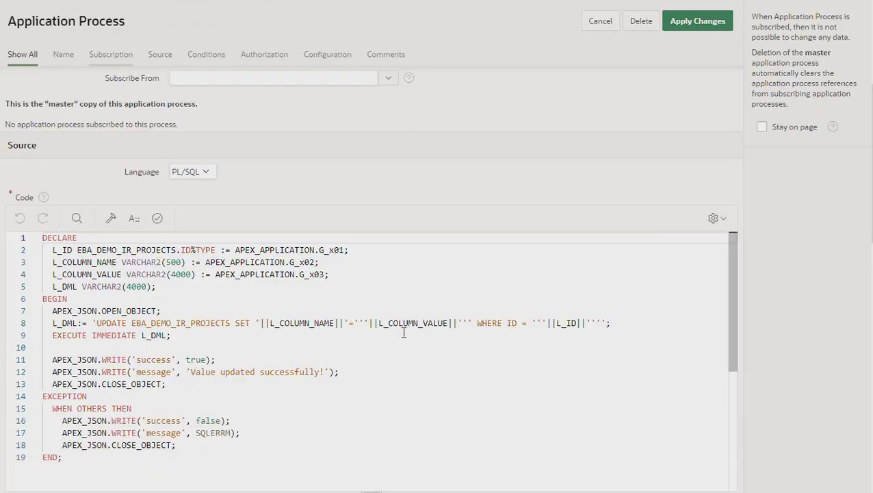
scroll(404, 333, down, 1)
scroll(684, 282, down, 2)
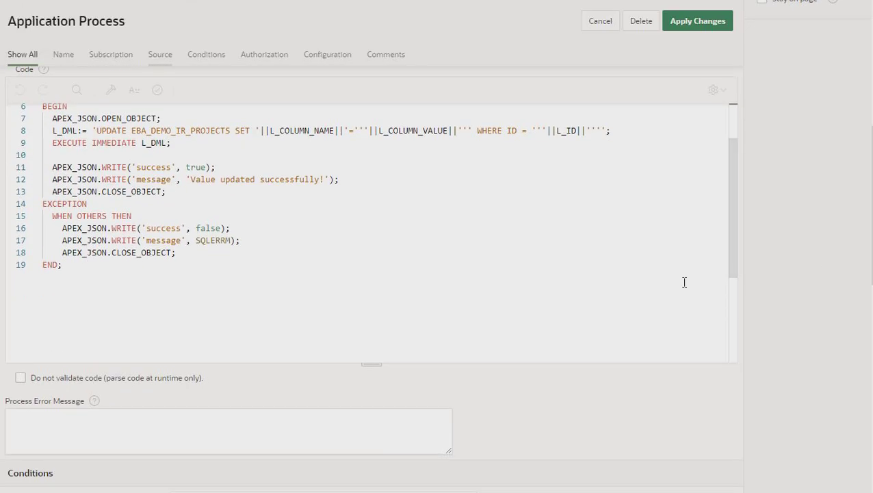
scroll(728, 213, up, 2)
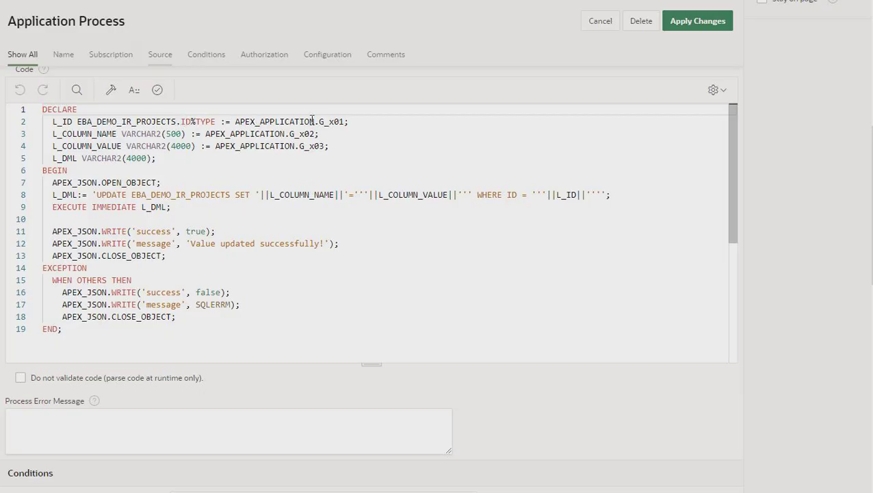
Trace L_COLUMN_NAME and L_COLUMN_VALUE in the update statement, then apply changes to the process
double_click(80, 134)
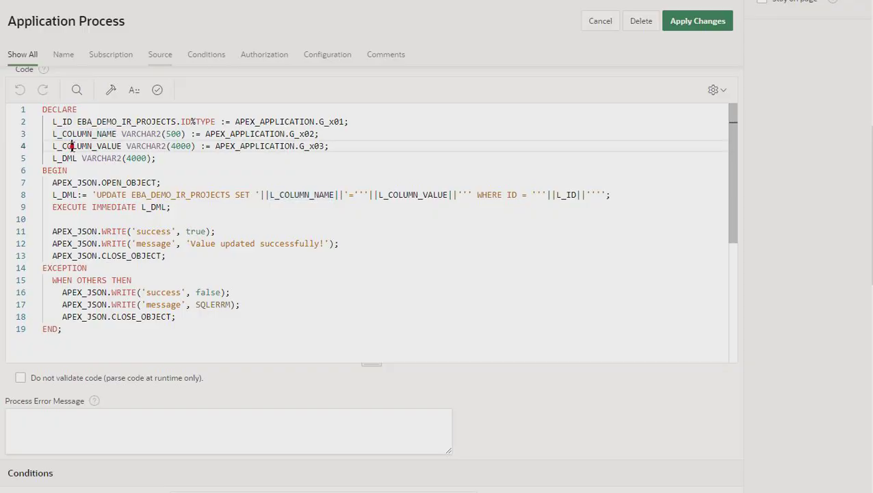
double_click(71, 146)
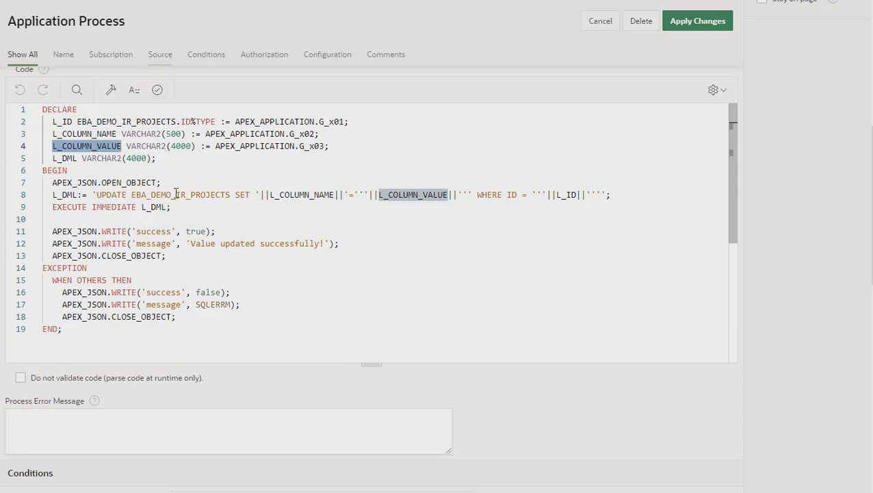
click(292, 194)
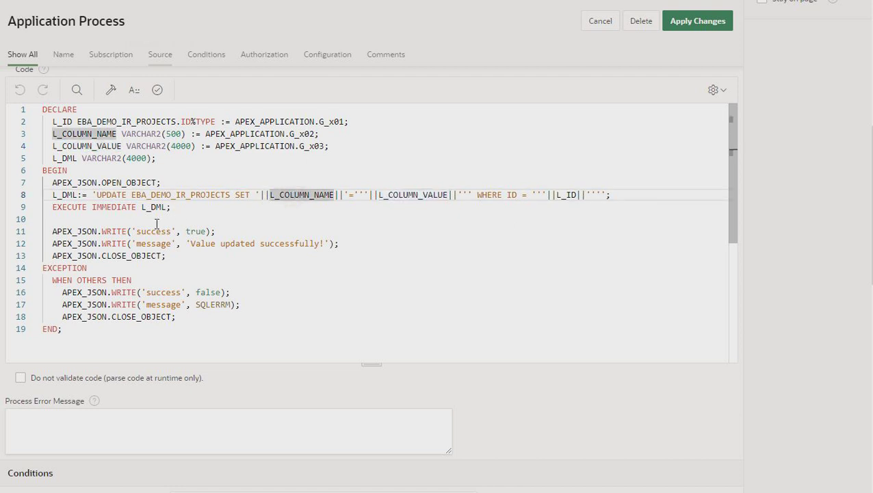
scroll(314, 269, up, 1)
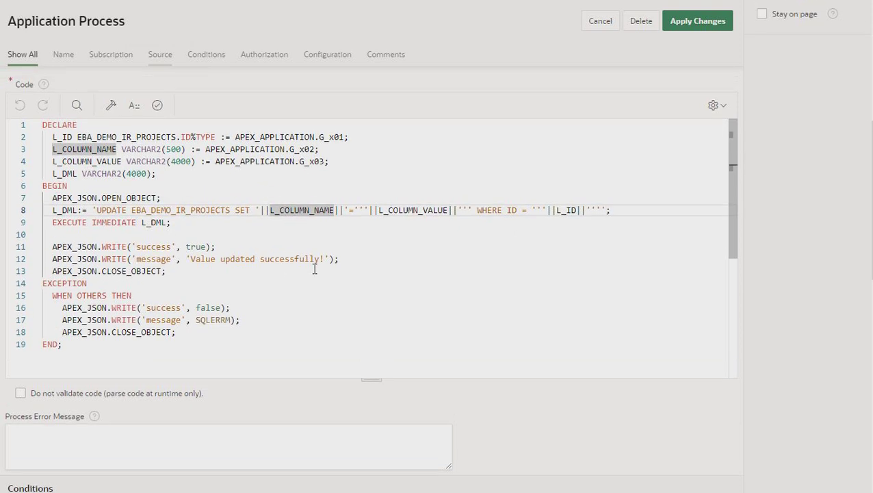
scroll(314, 269, up, 1)
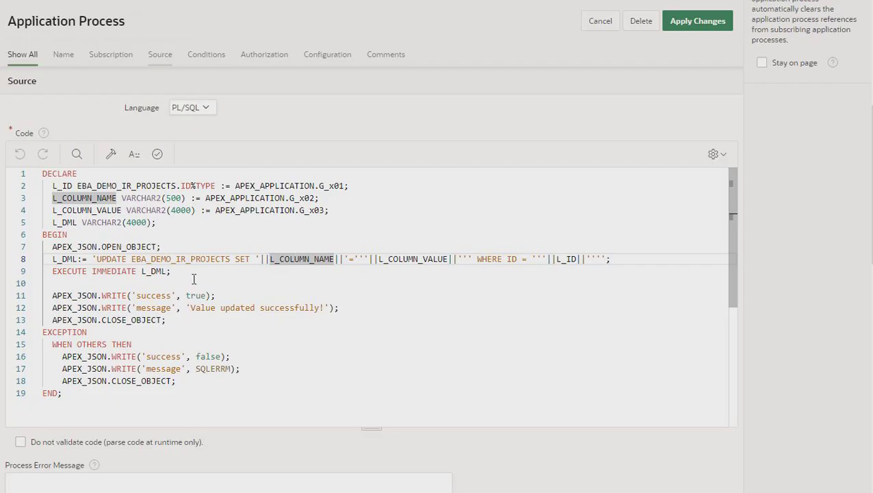
click(689, 32)
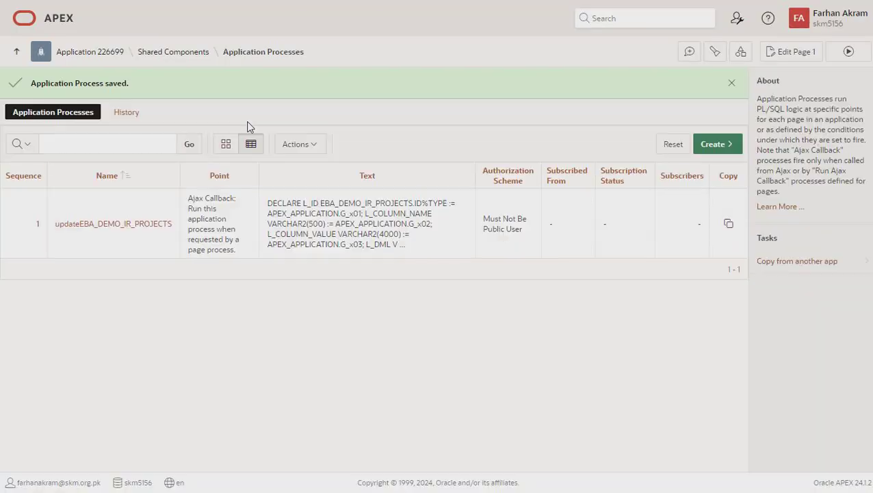
click(194, 58)
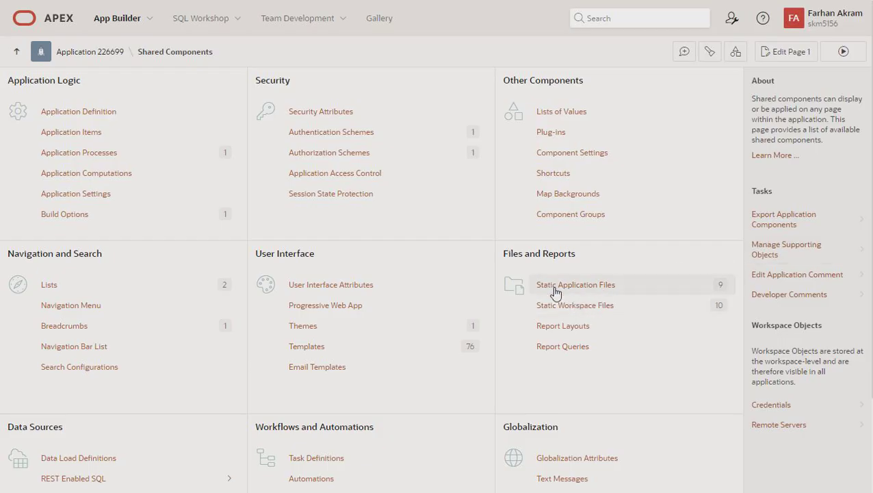
Open Static Application Files and view the editable.js file
click(579, 288)
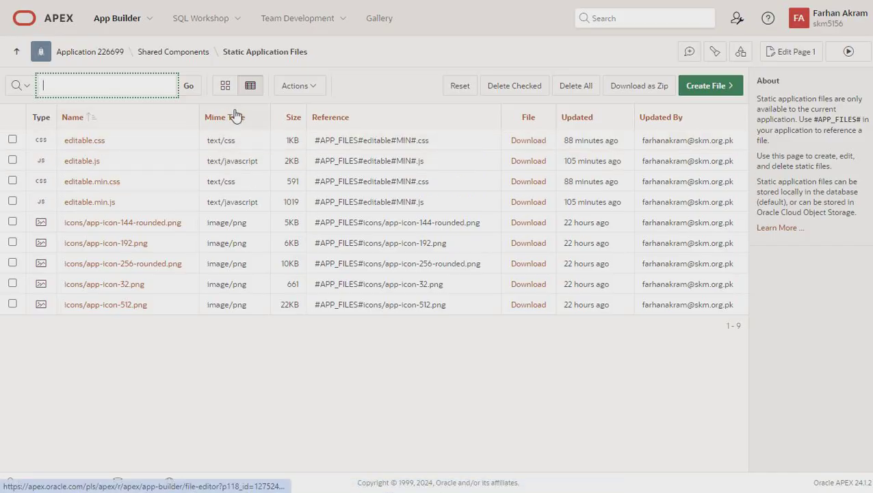
click(85, 168)
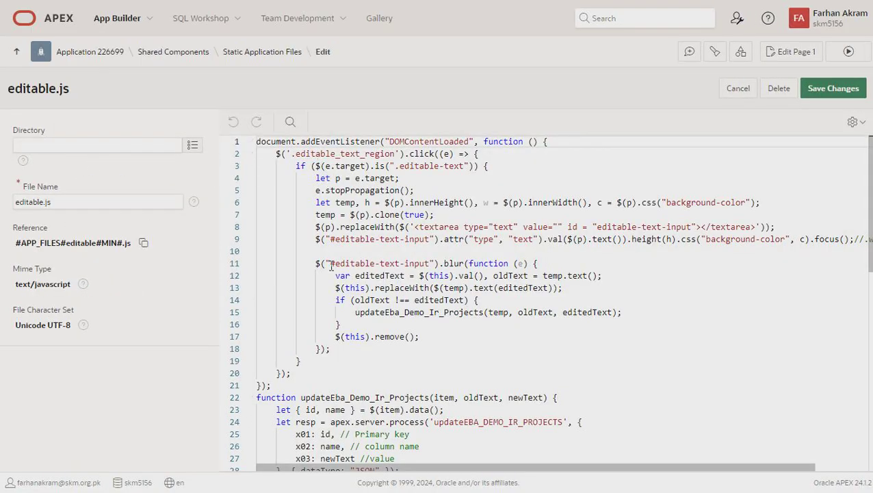
scroll(322, 277, down, 3)
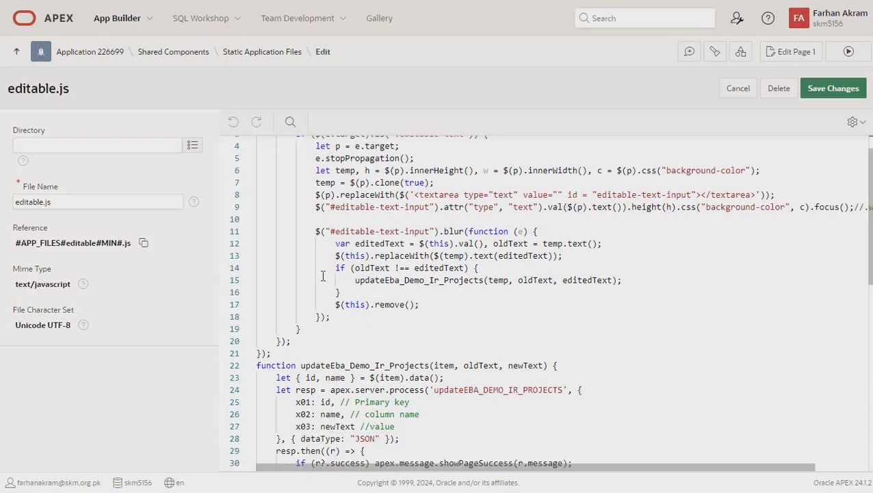
scroll(323, 269, up, 3)
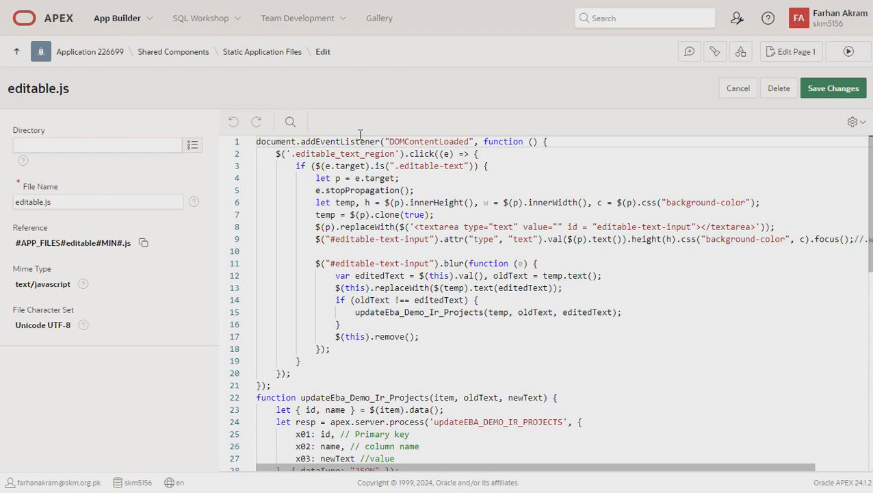
drag(394, 154, 292, 153)
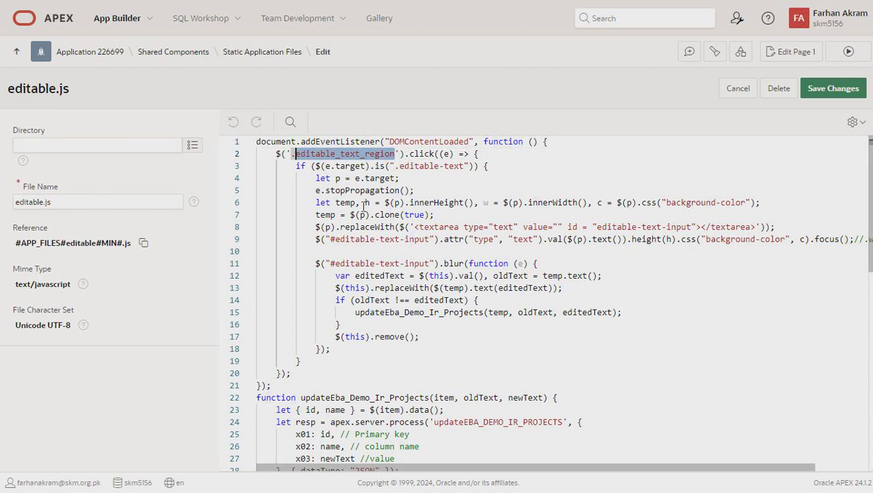
click(401, 153)
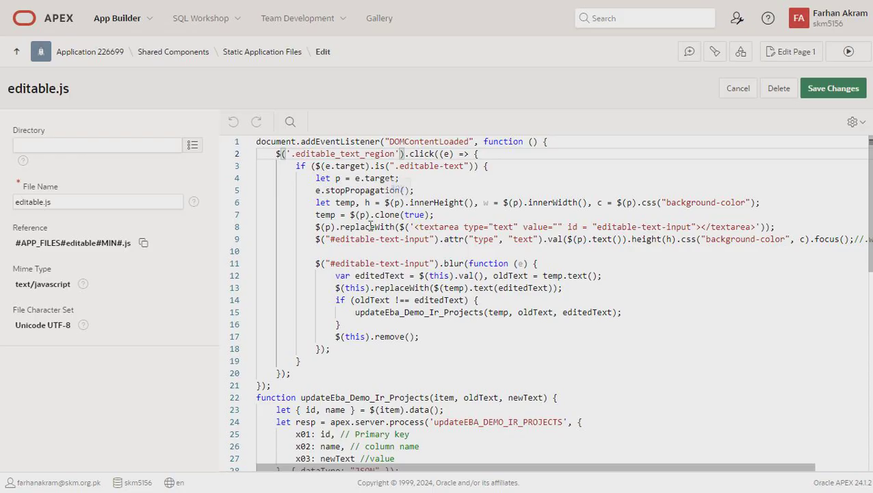
drag(399, 166, 465, 166)
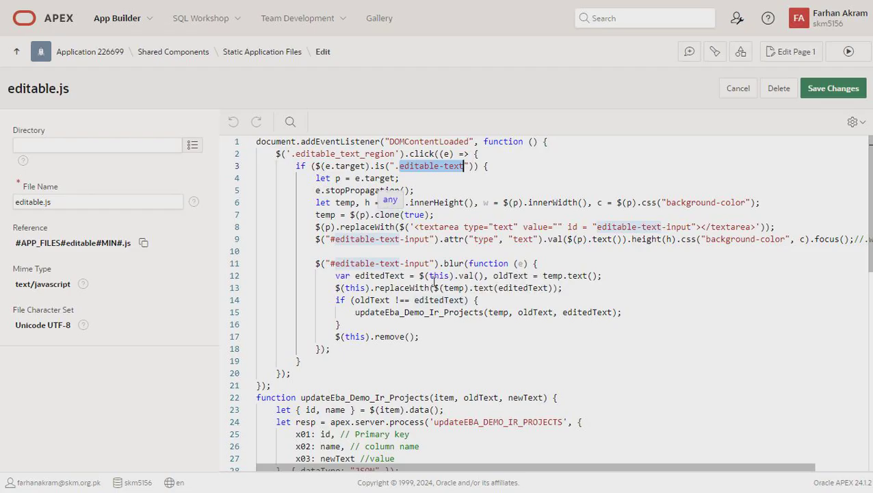
scroll(327, 249, down, 5)
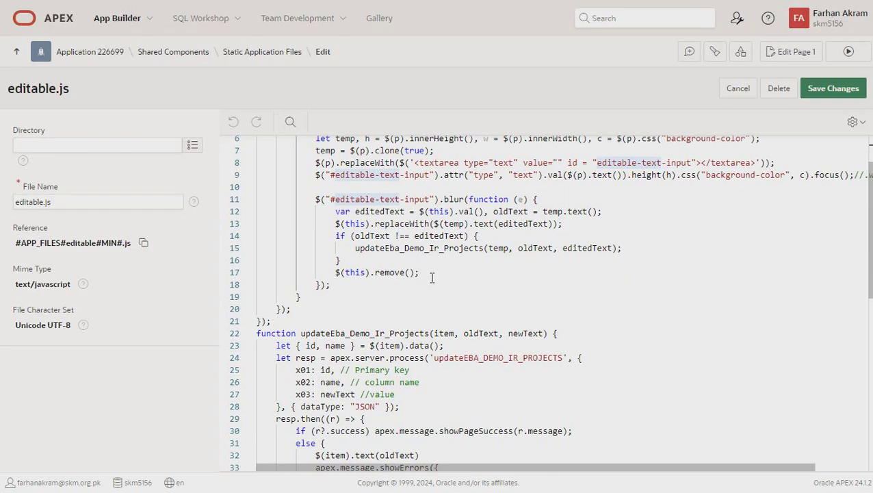
scroll(305, 237, up, 5)
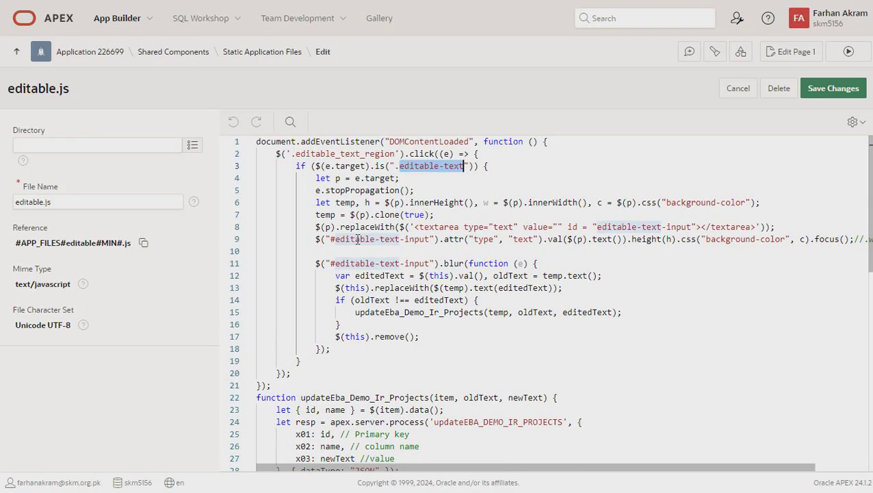
click(412, 326)
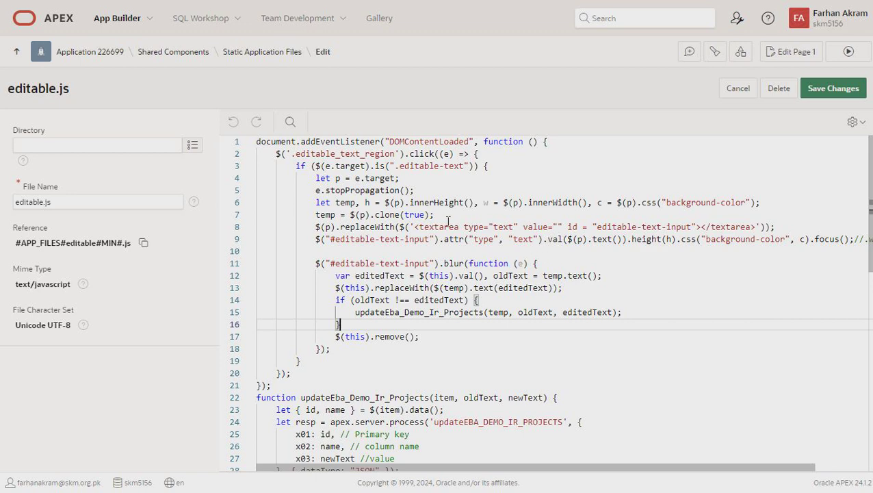
scroll(427, 274, down, 5)
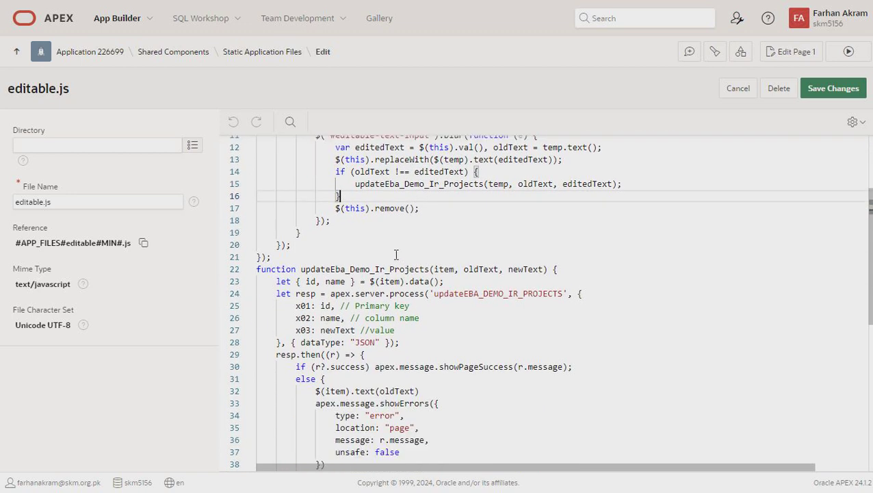
scroll(305, 273, down, 1)
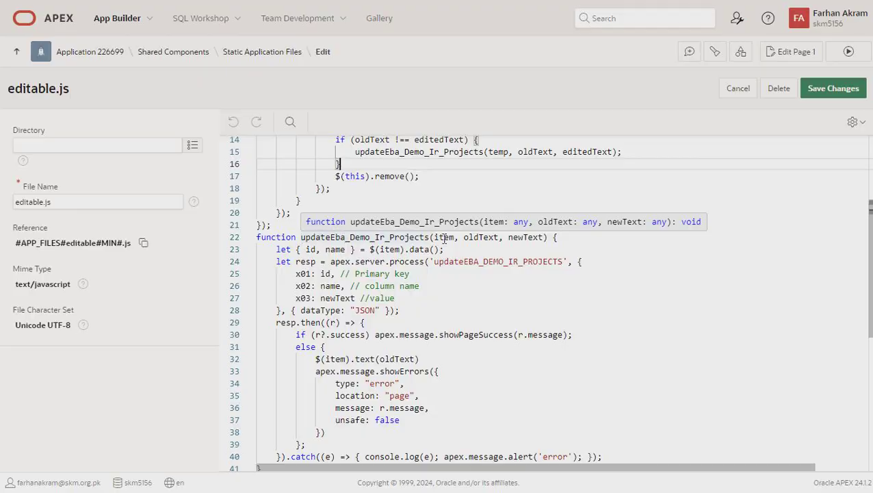
scroll(443, 236, down, 2)
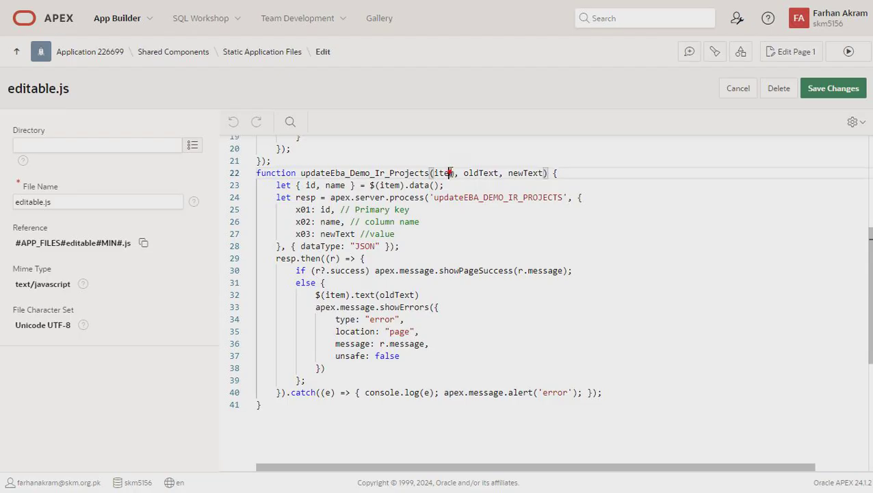
double_click(450, 172)
scroll(371, 295, up, 2)
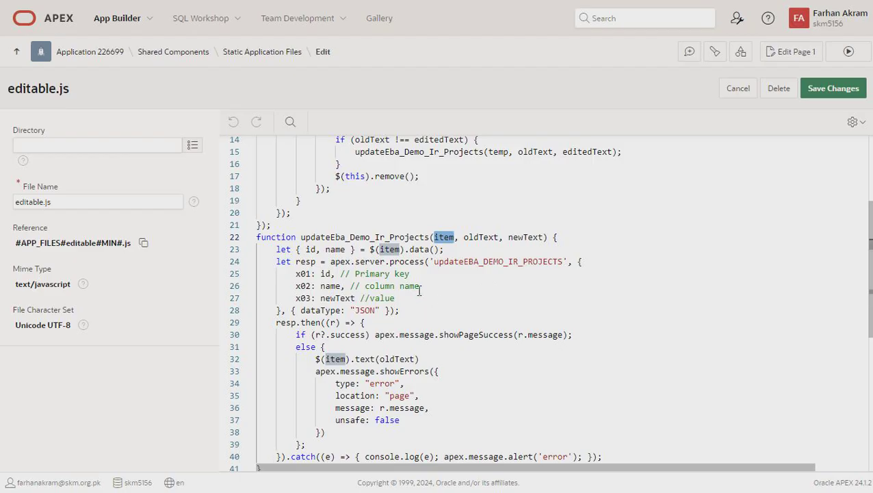
click(454, 295)
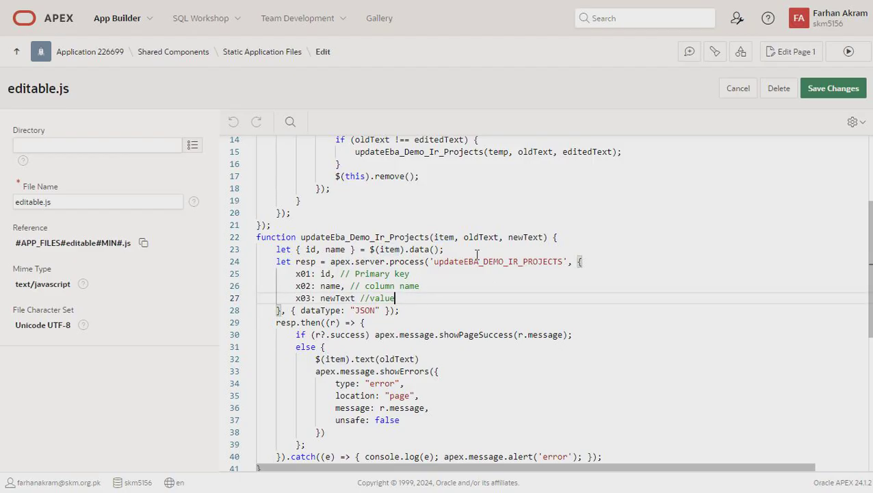
double_click(435, 261)
click(403, 285)
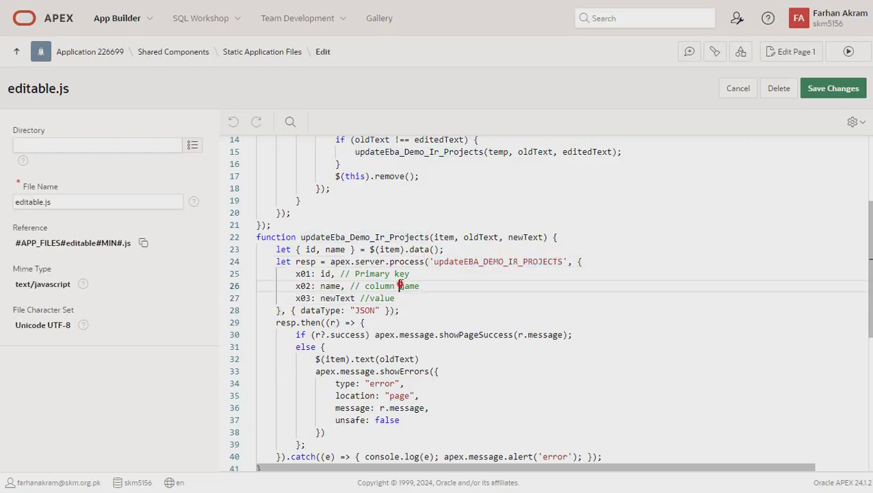
double_click(443, 236)
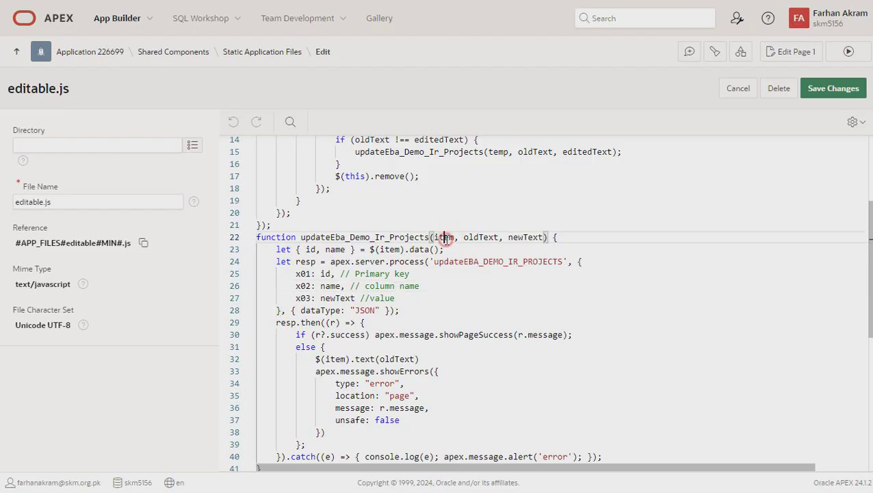
double_click(480, 237)
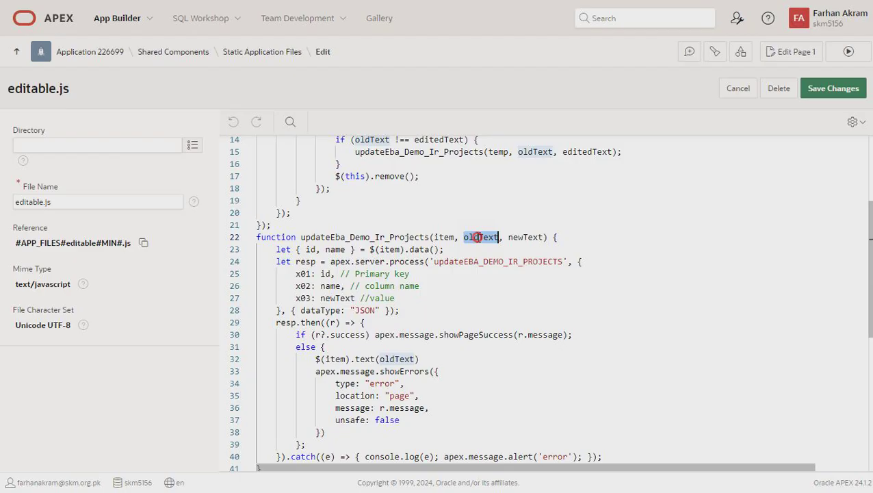
click(518, 237)
double_click(519, 236)
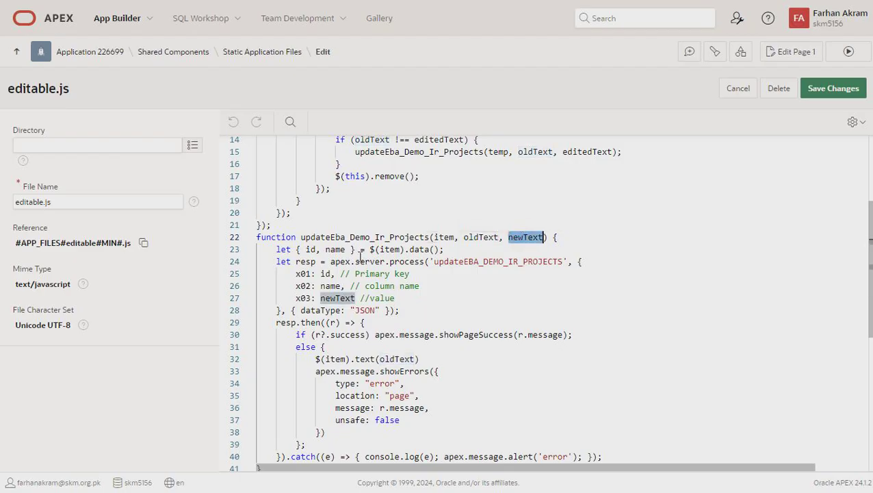
click(457, 262)
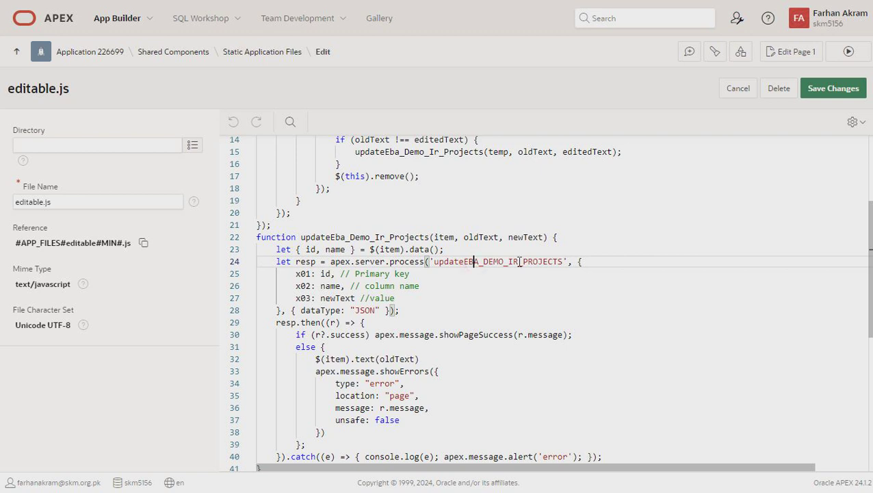
drag(400, 310, 283, 266)
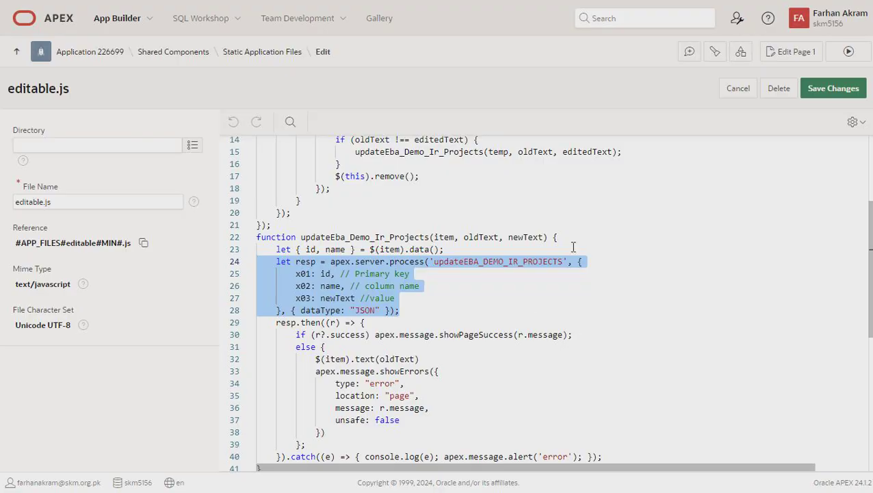
scroll(425, 333, down, 1)
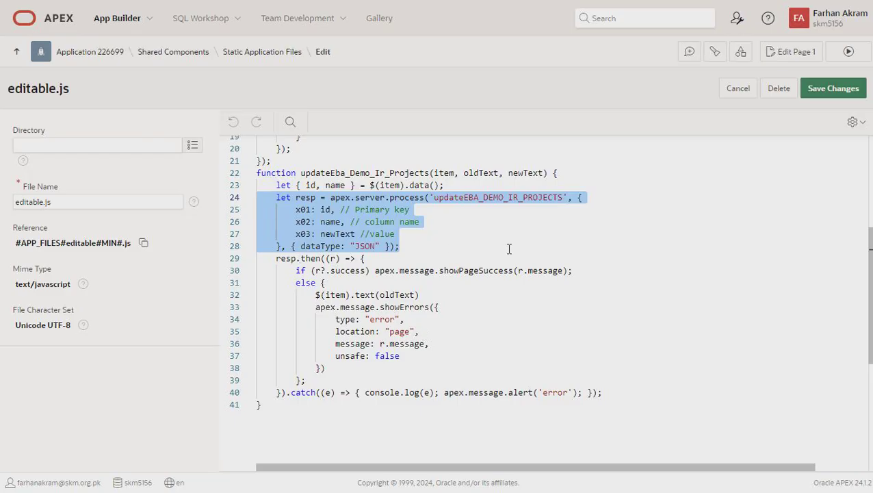
click(505, 295)
scroll(440, 288, up, 2)
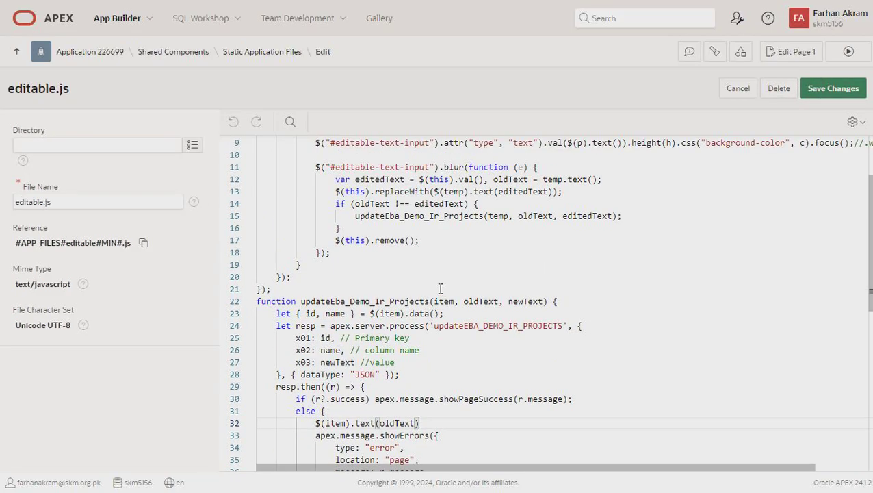
scroll(440, 288, up, 2)
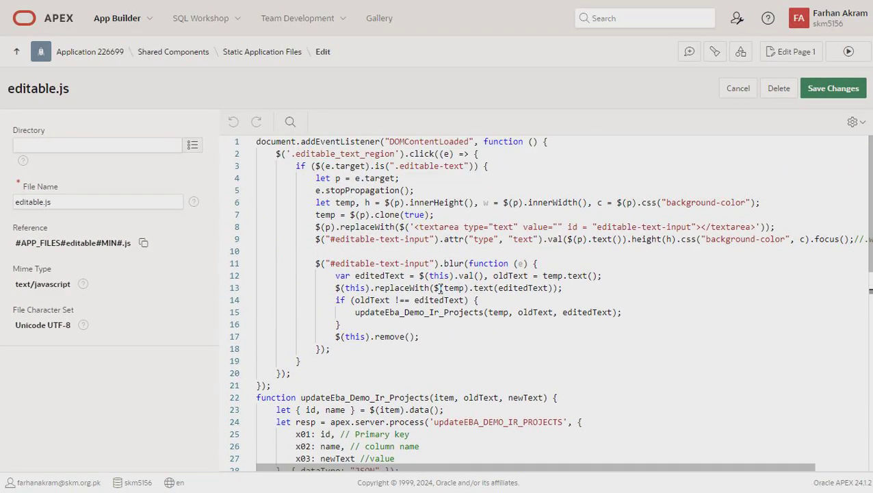
click(253, 53)
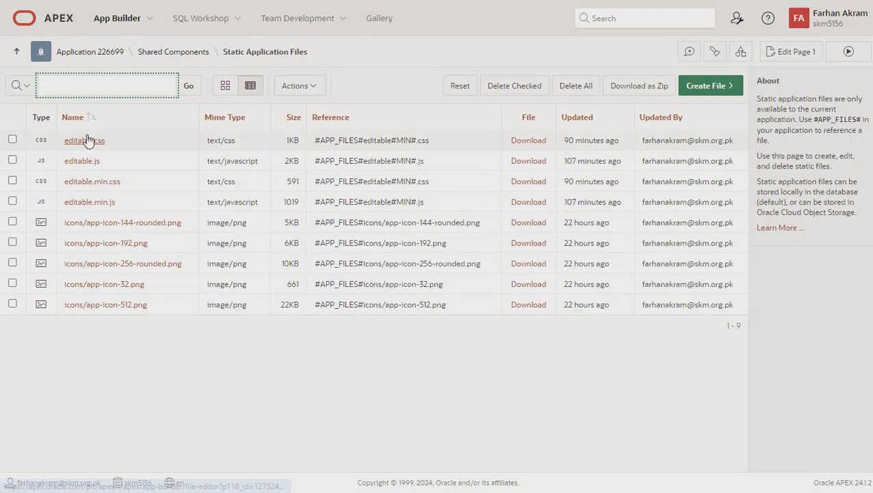
Review editable.css's .edt-container, .edt-overlay and #editable-text-input rules, then return to the application
click(84, 142)
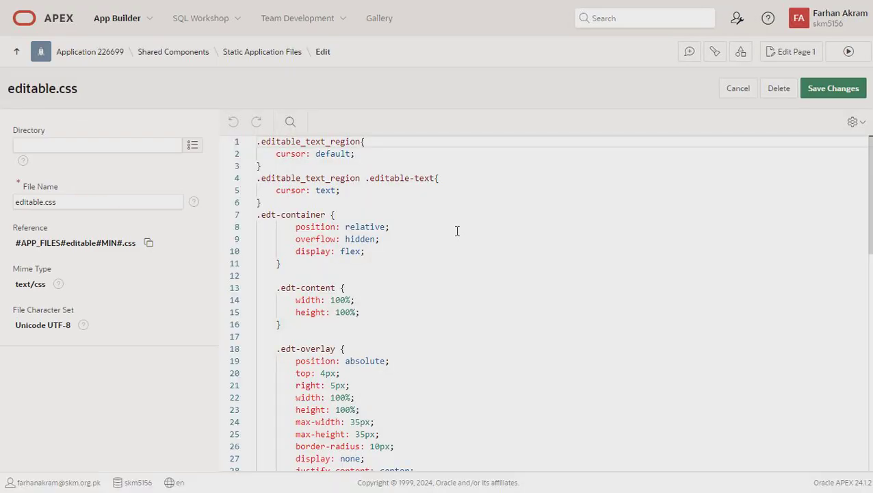
scroll(457, 232, down, 6)
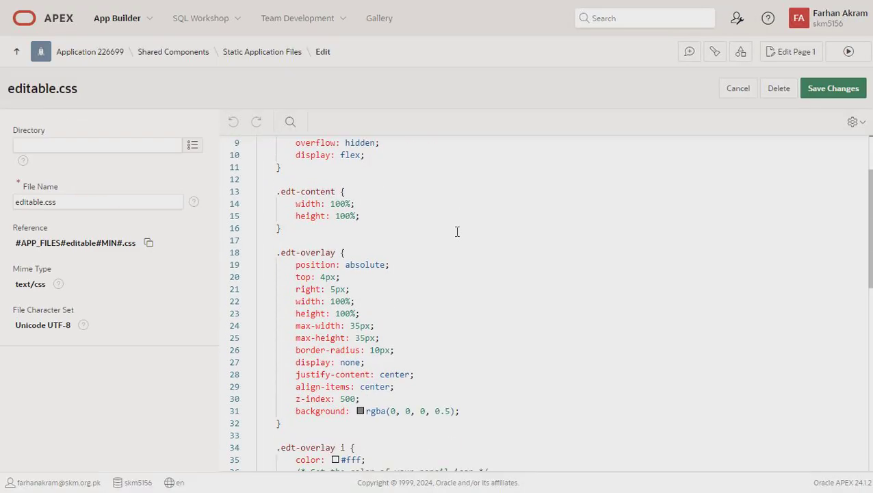
scroll(453, 349, up, 6)
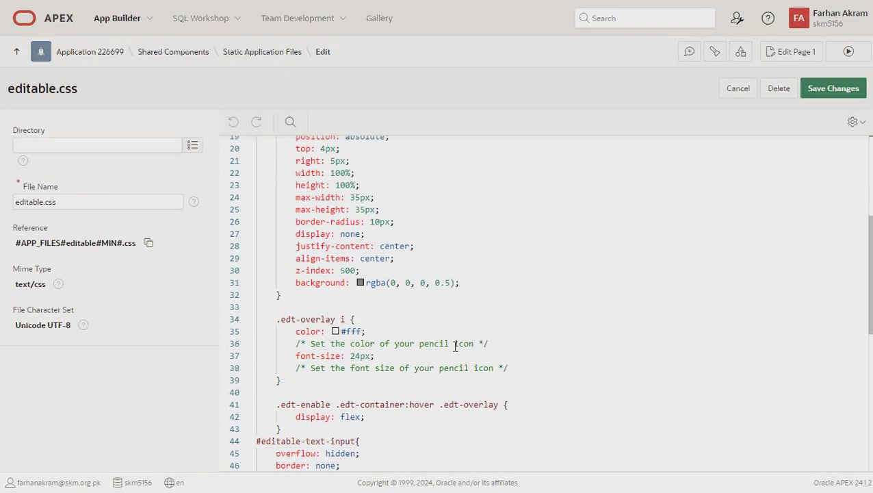
scroll(450, 316, down, 4)
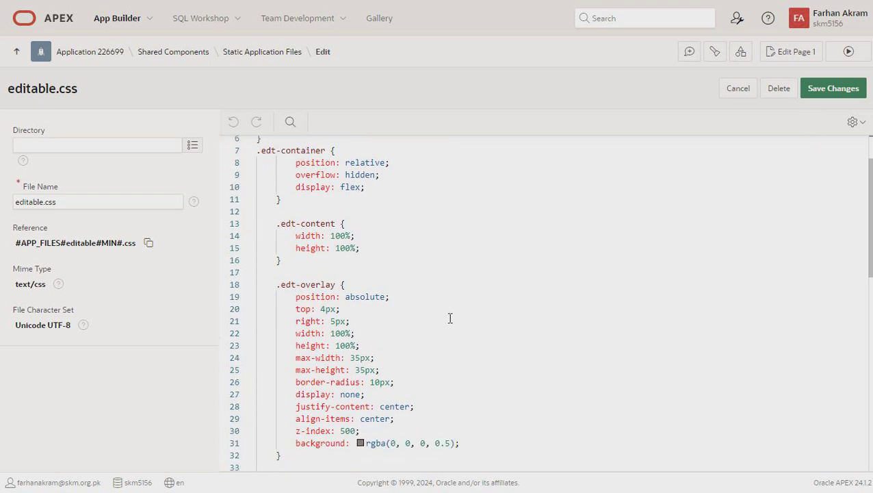
scroll(450, 317, down, 2)
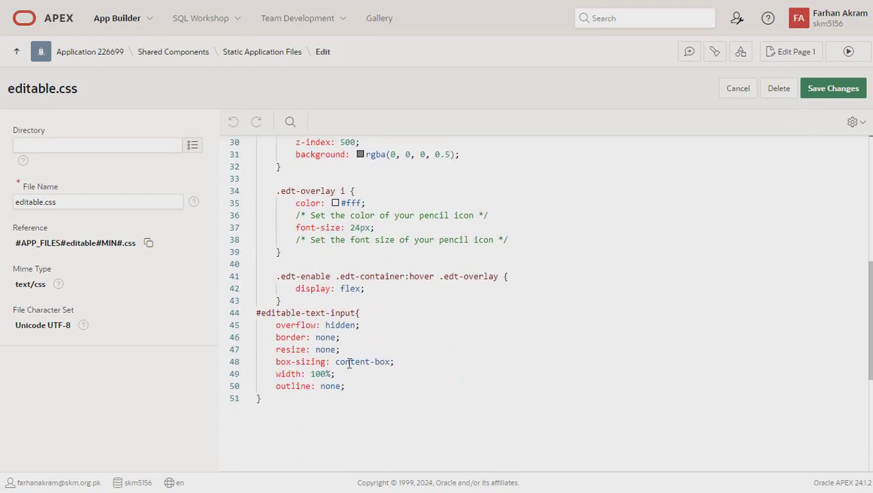
scroll(437, 321, up, 5)
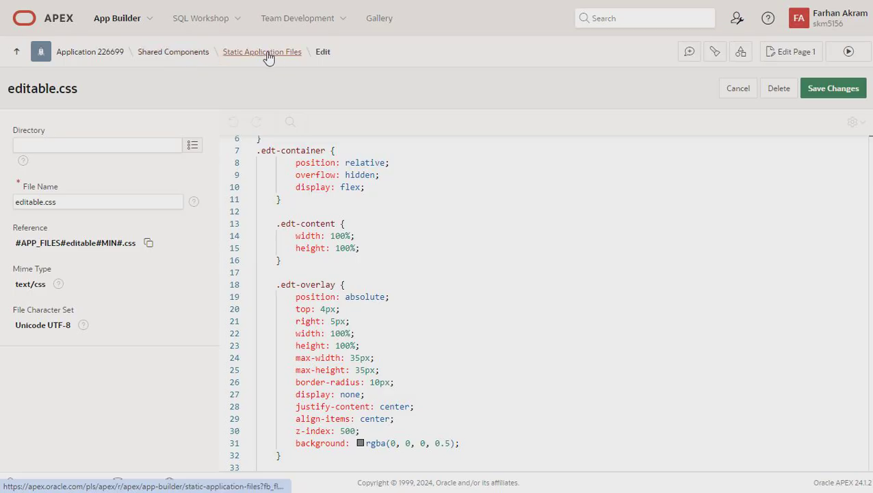
click(104, 54)
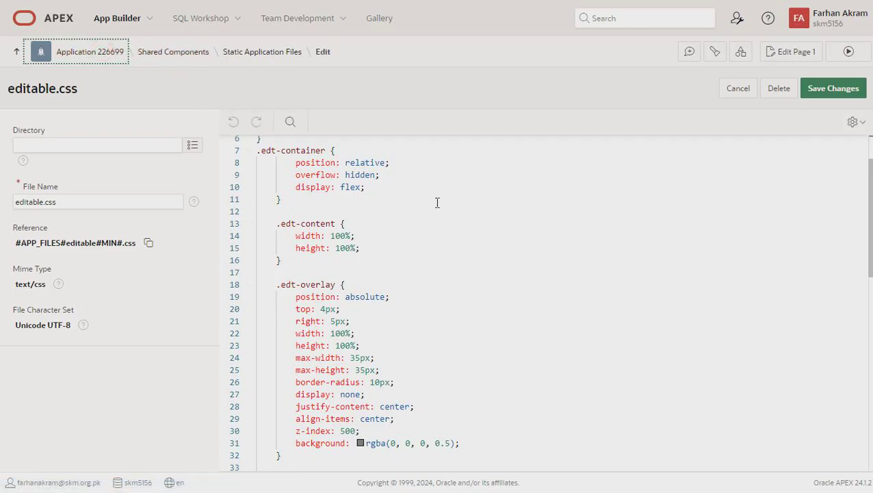
From application 226699's home page, open page 9 - Media List in Page Designer
click(94, 59)
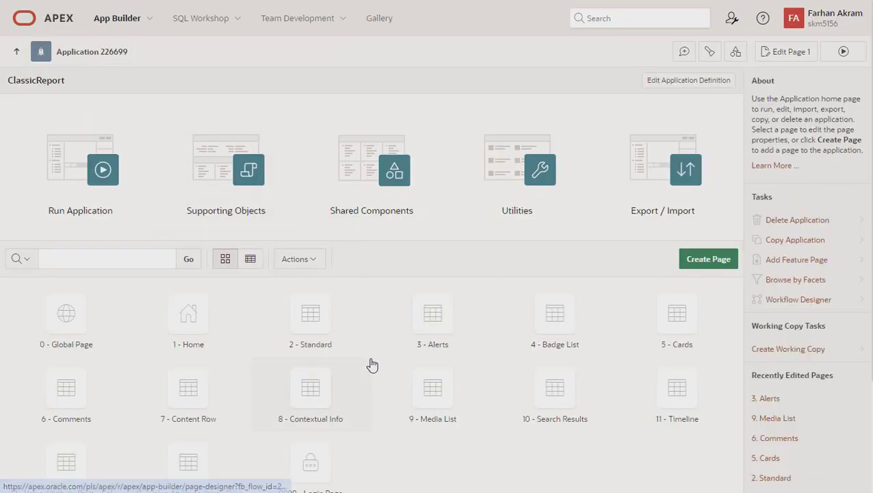
scroll(371, 365, down, 2)
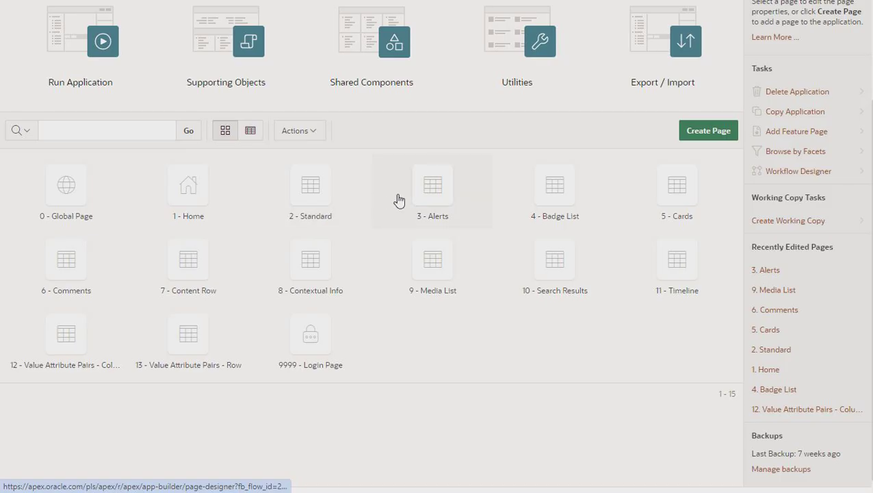
click(431, 268)
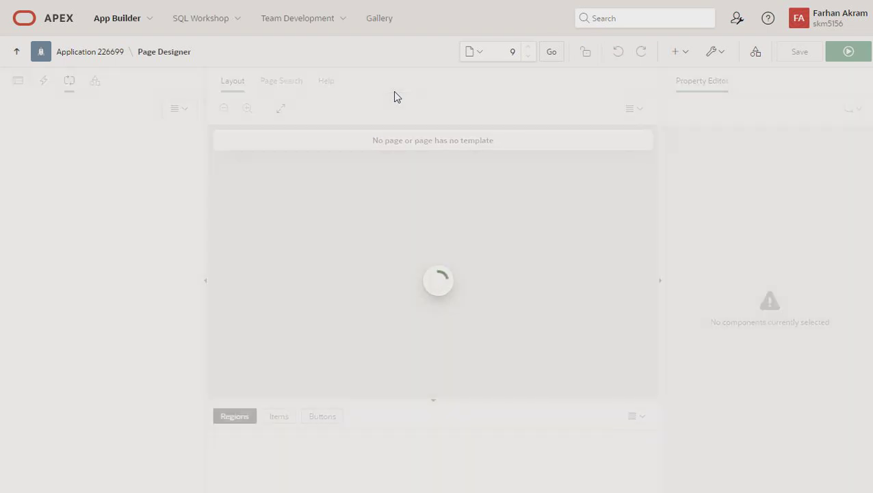
Run the Media List page and check that the first title is only selectable text
click(847, 54)
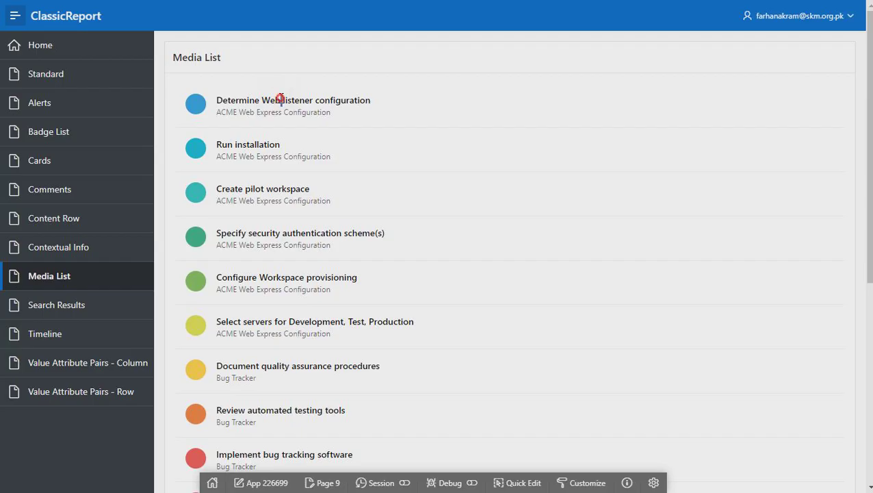
triple_click(281, 100)
click(280, 97)
double_click(271, 110)
click(298, 104)
Confirm words like 'listener' and 'Express' only highlight as text, then enter Quick Edit
double_click(299, 101)
click(307, 112)
double_click(300, 101)
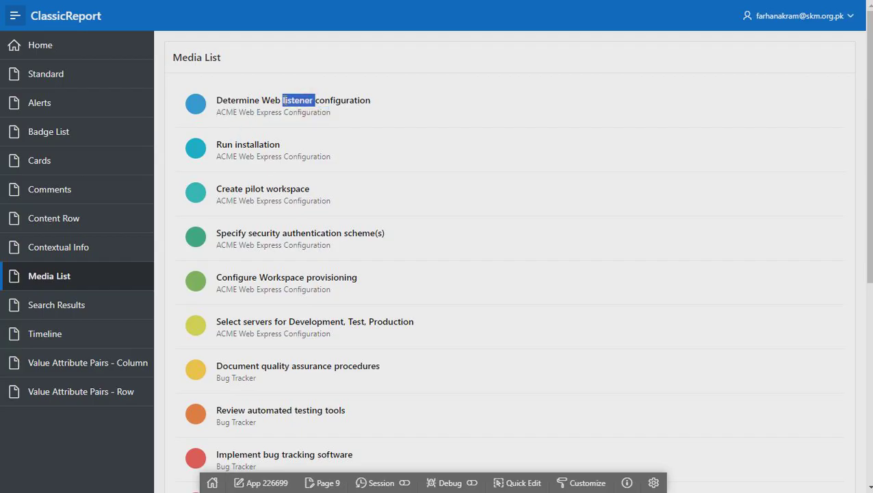
click(257, 102)
double_click(260, 115)
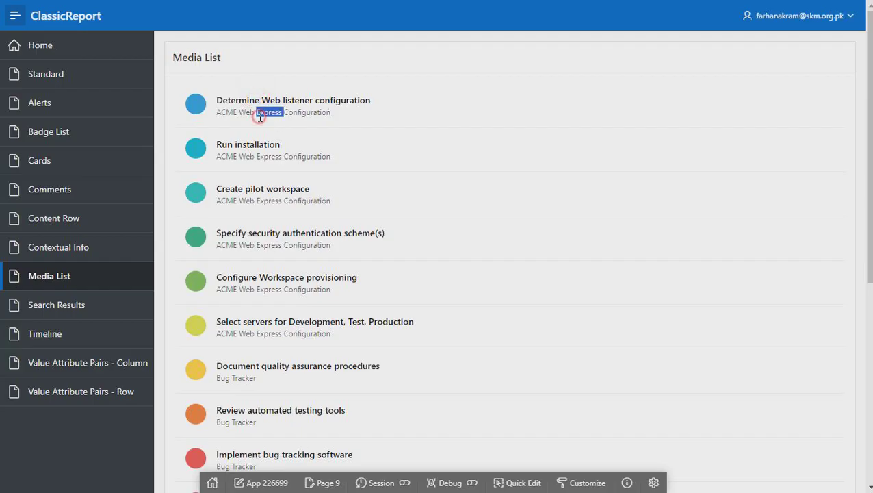
click(518, 482)
Add the CSS class editable_text_region to the Media List region's Appearance settings
click(370, 173)
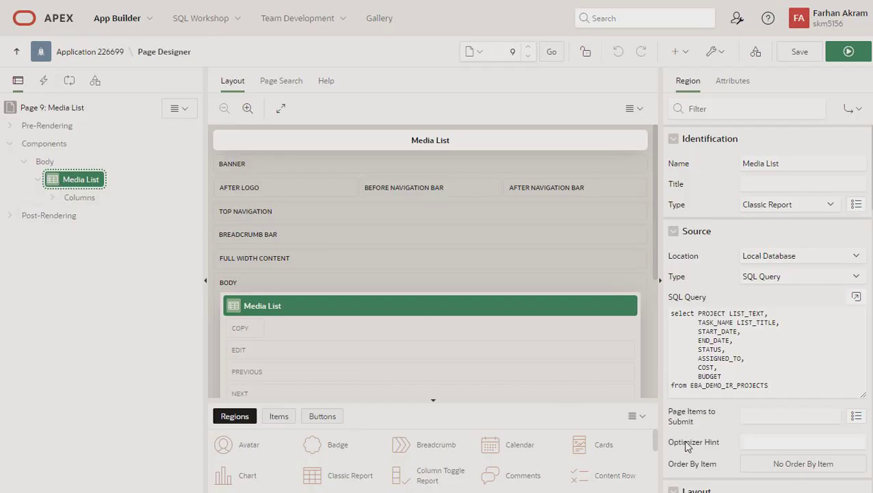
click(728, 109)
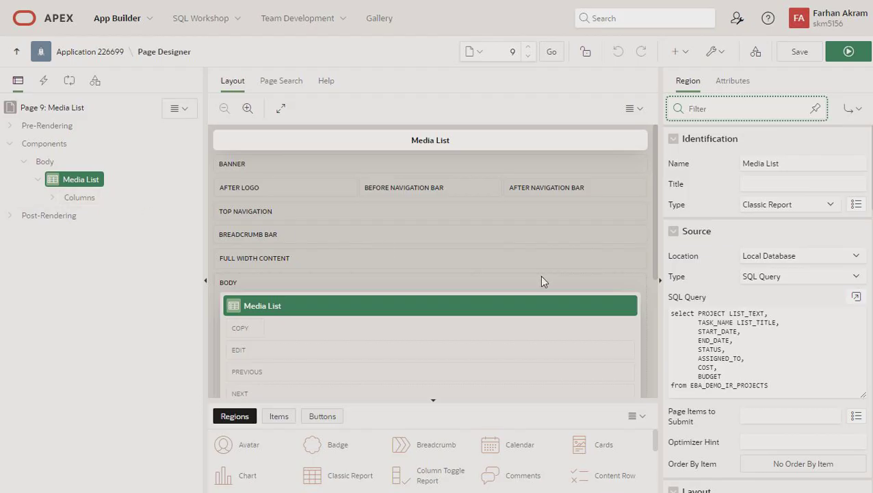
text(css)
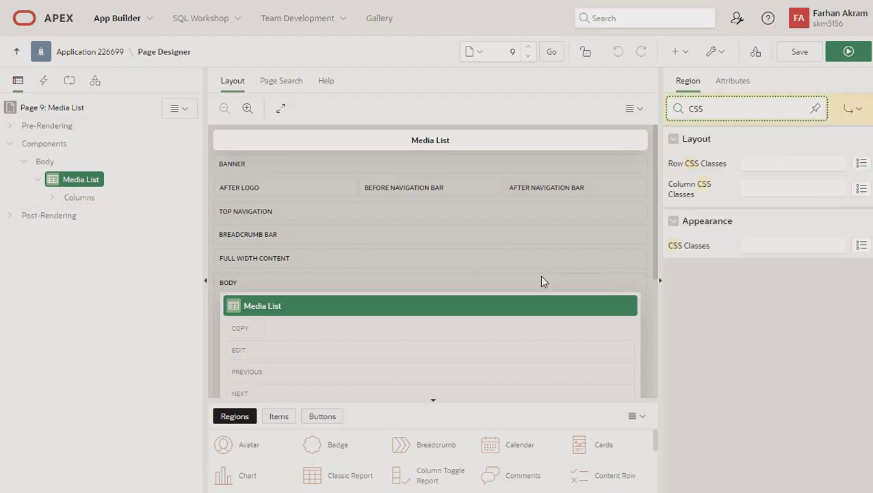
click(769, 241)
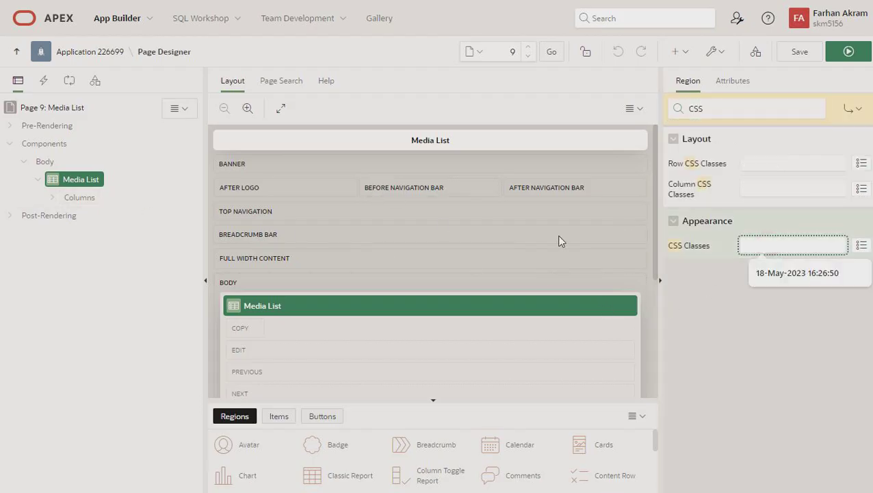
text(editable_text_region)
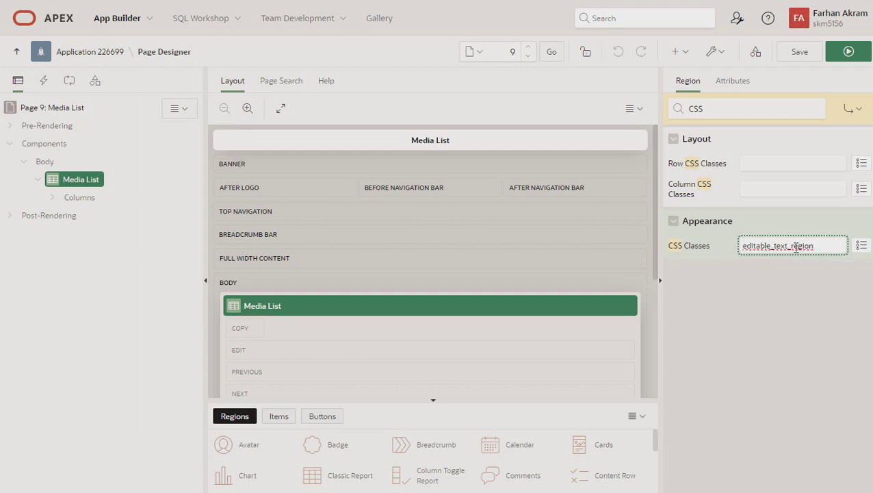
Expand the report's columns and select the LIST_TITLE column
click(52, 197)
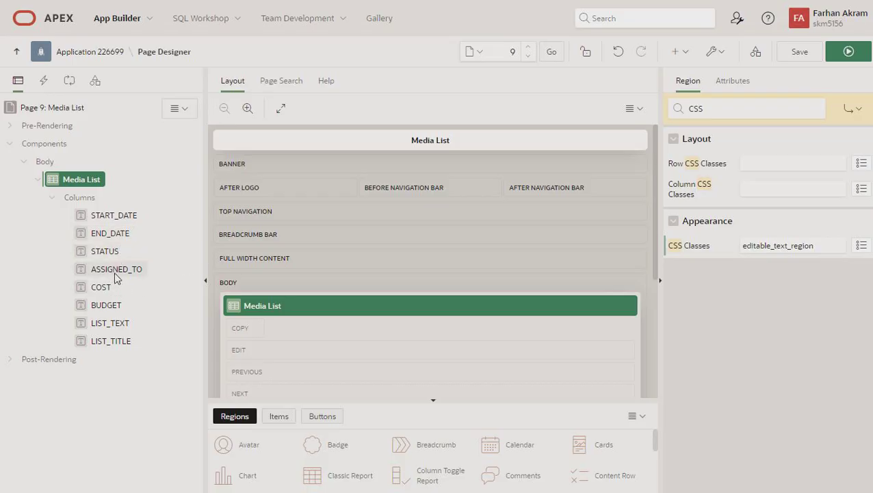
click(115, 328)
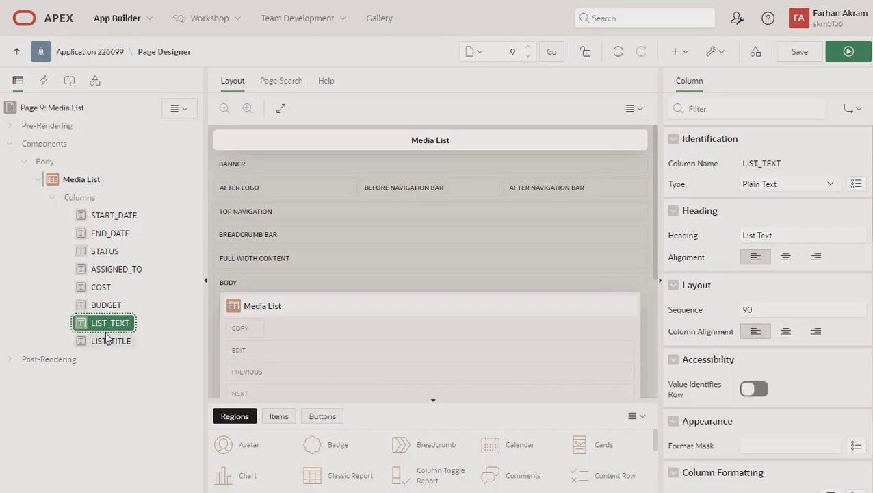
click(109, 340)
Begin LIST_TITLE's HTML Expression with <span class="editable-text" data-id="#ID#" data-name=""
scroll(749, 336, down, 4)
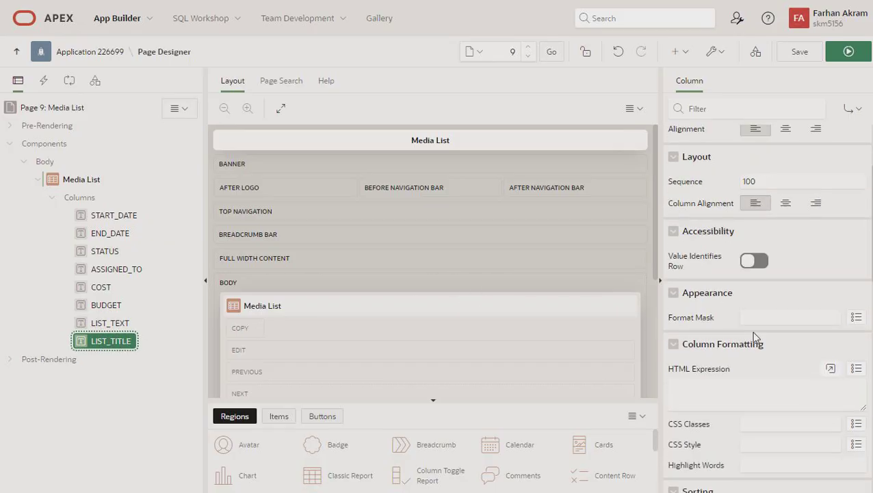
click(747, 330)
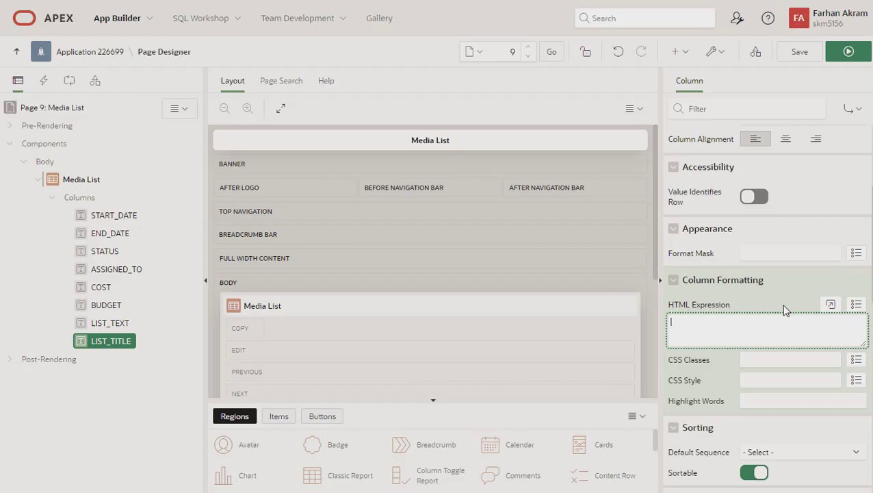
text(<span class=")
text(editable_text_region)
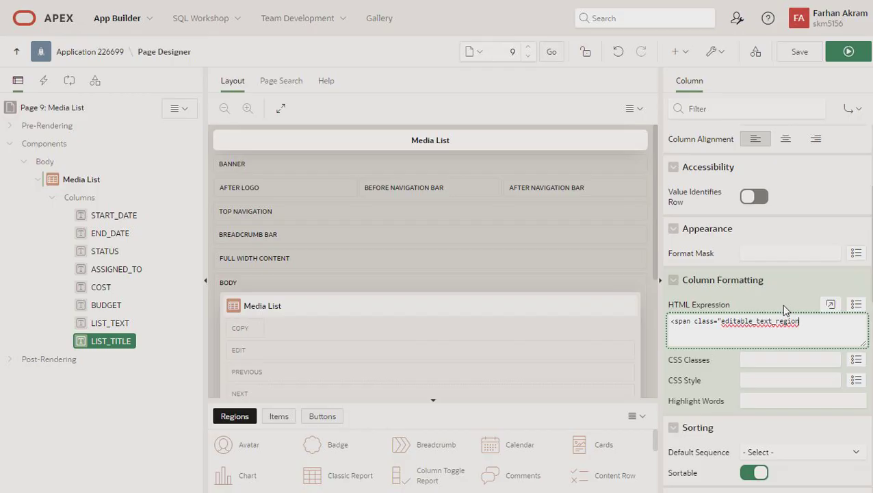
key(BackSpace)
key(BackSpace)
key(BackSpace)
key(BackSpace)
key(BackSpace)
key(BackSpace)
text(-)
text( data)
text(-id=)
text("")
text(#)
text(id)
key(BackSpace)
key(BackSpace)
text(IDDdata-name)
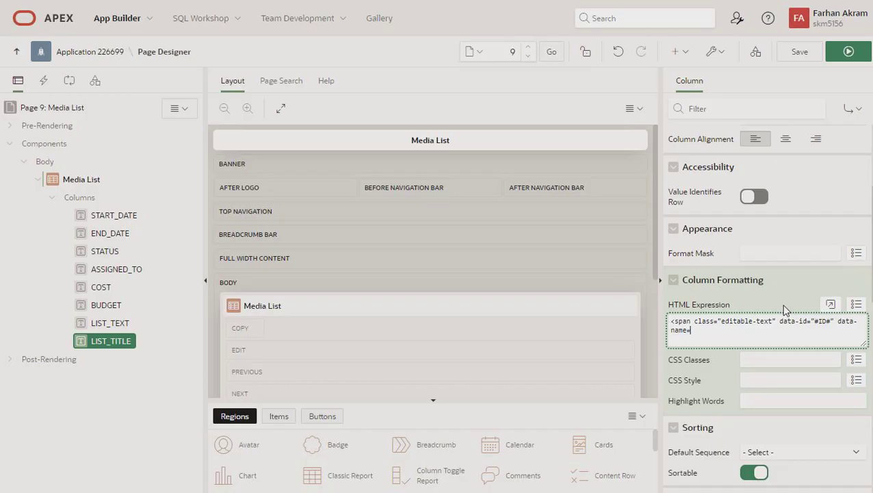
text(="")
Set data-name to TASK_NAME from the SQL query and close the span around #LIST_TITLE#
click(71, 184)
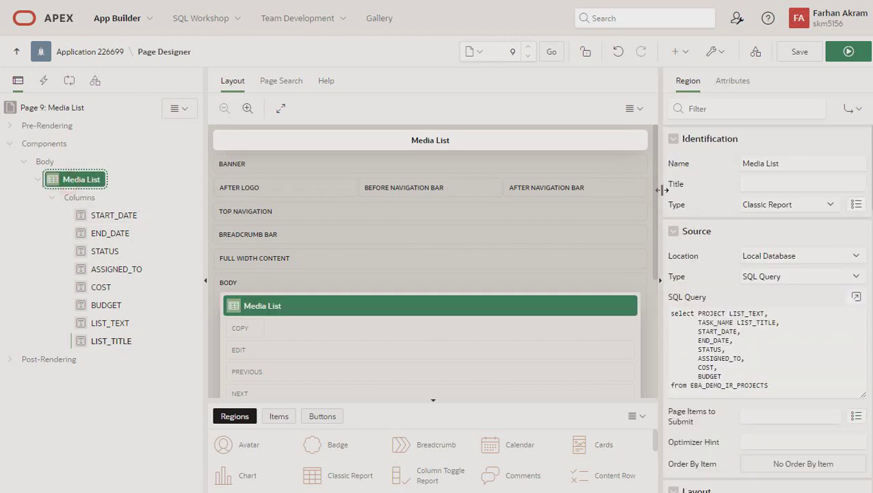
double_click(717, 322)
key(ctrl+c)
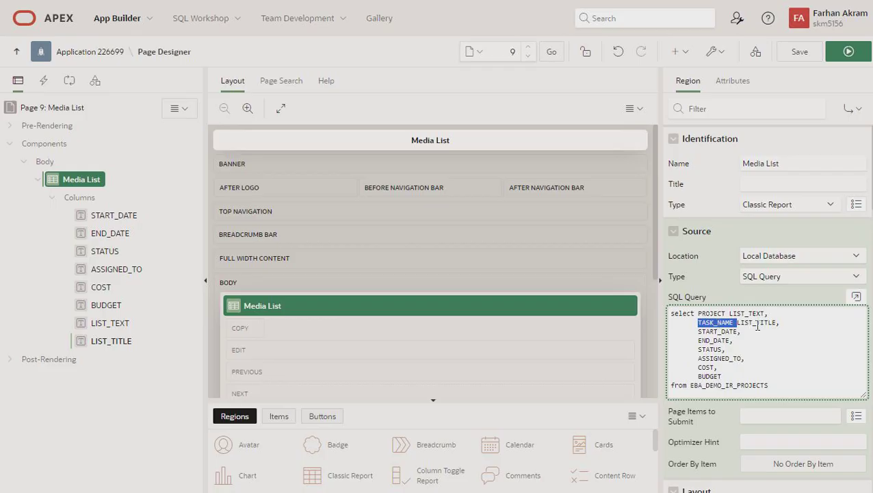
click(103, 340)
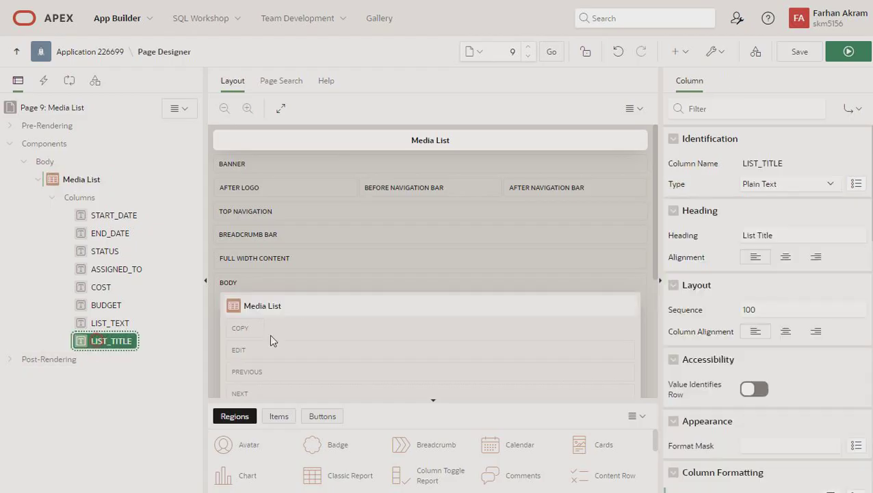
scroll(740, 345, down, 3)
scroll(740, 345, down, 2)
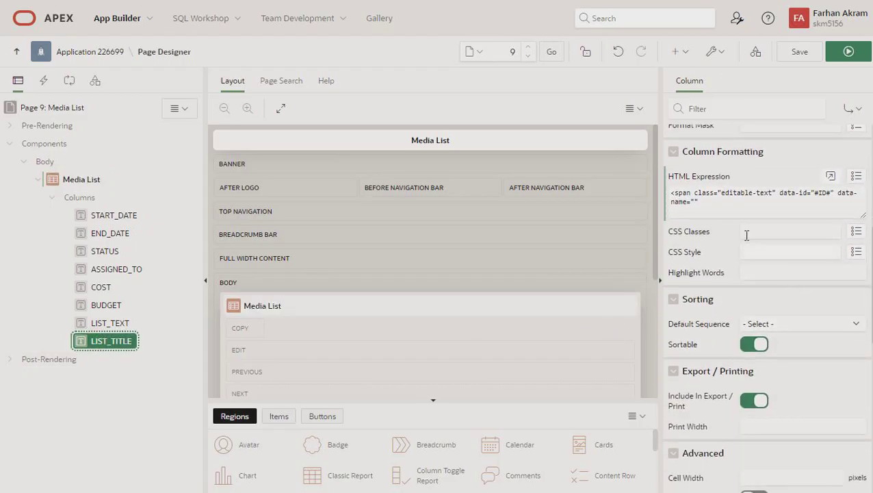
click(695, 202)
key(ctrl+v)
key(BackSpace)
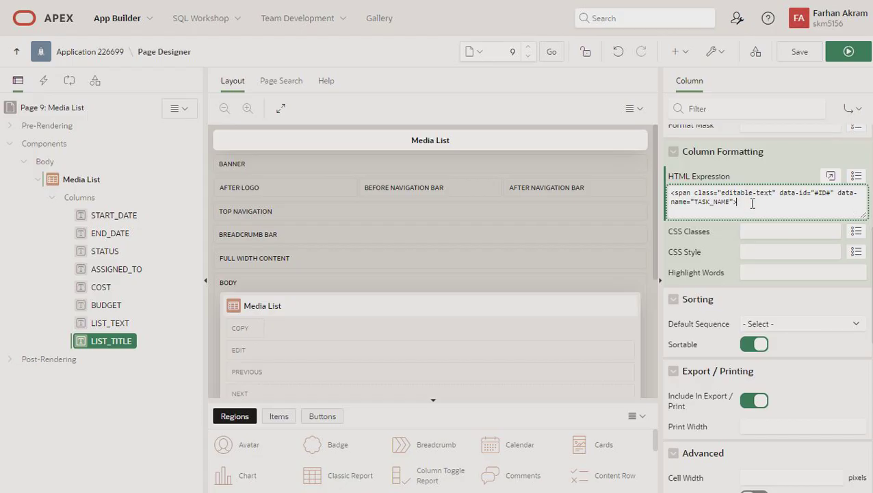
text(#)
text(LIST)
text(_TITLE)
text(sapan)
text(an)
Add the ID column to the Media List region's SQL query, then save and run
click(92, 179)
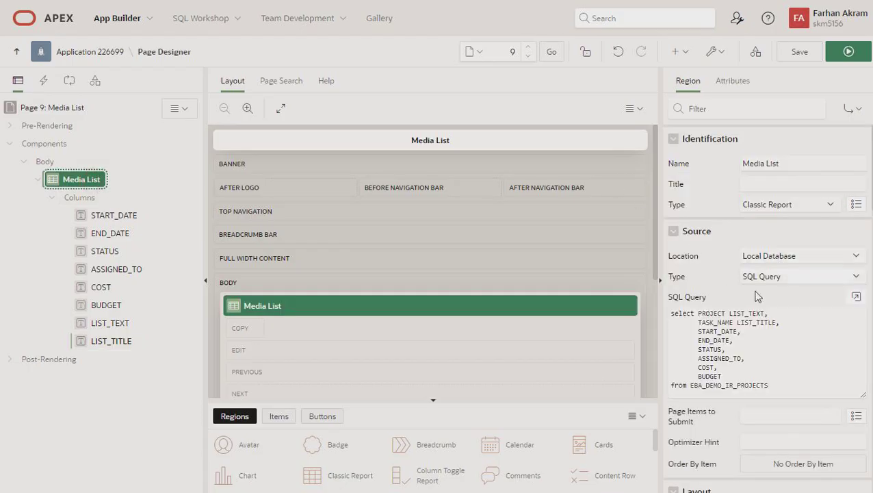
click(739, 376)
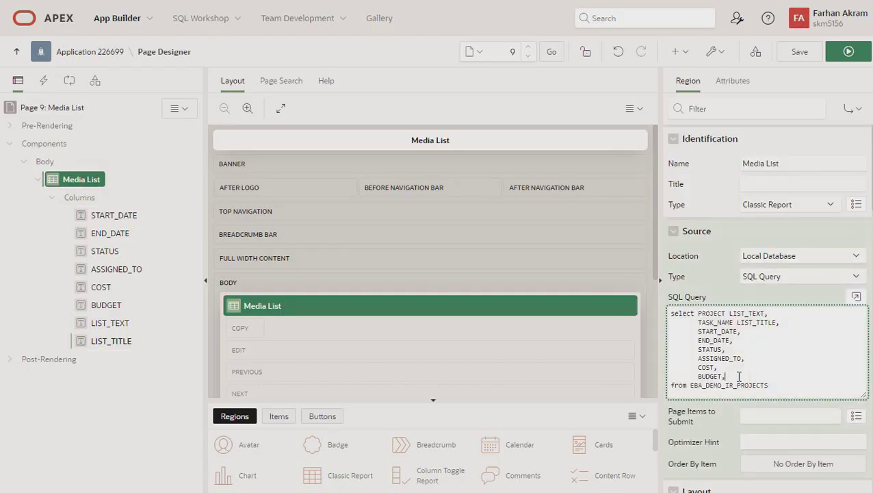
key(Return)
text(ID)
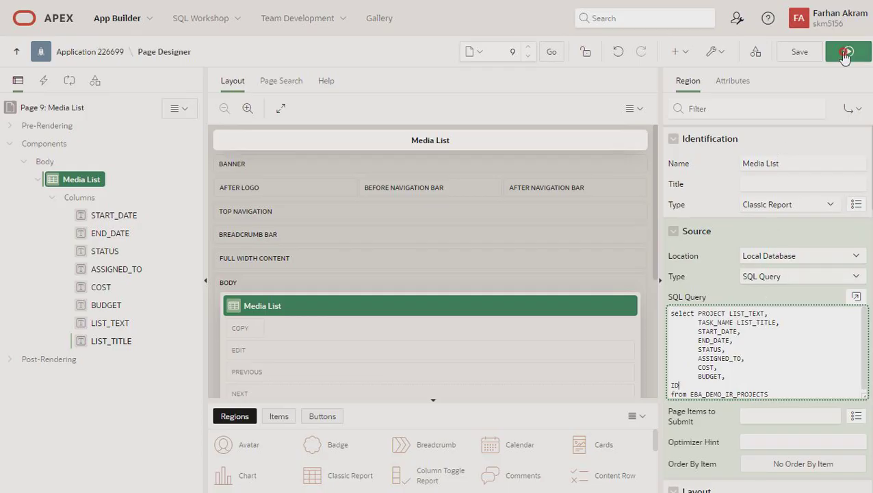
click(428, 222)
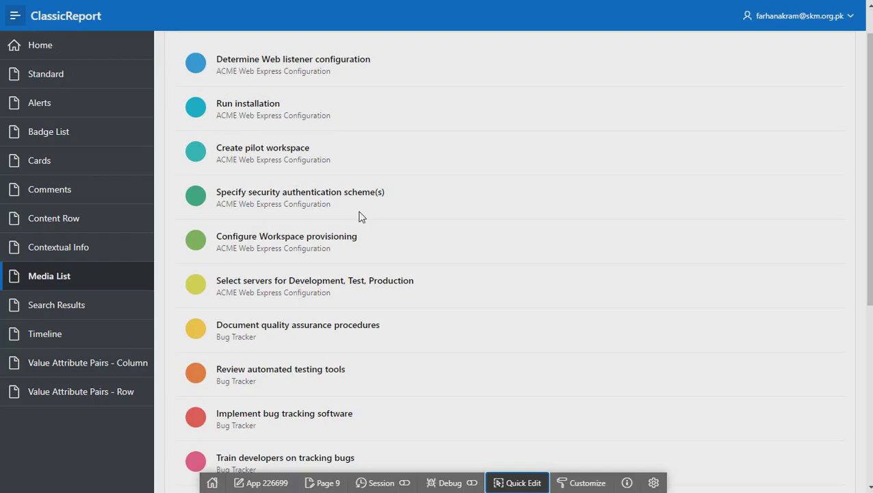
Edit the first title inline to 'Determine Web listener configuration1' and save it
scroll(361, 216, up, 1)
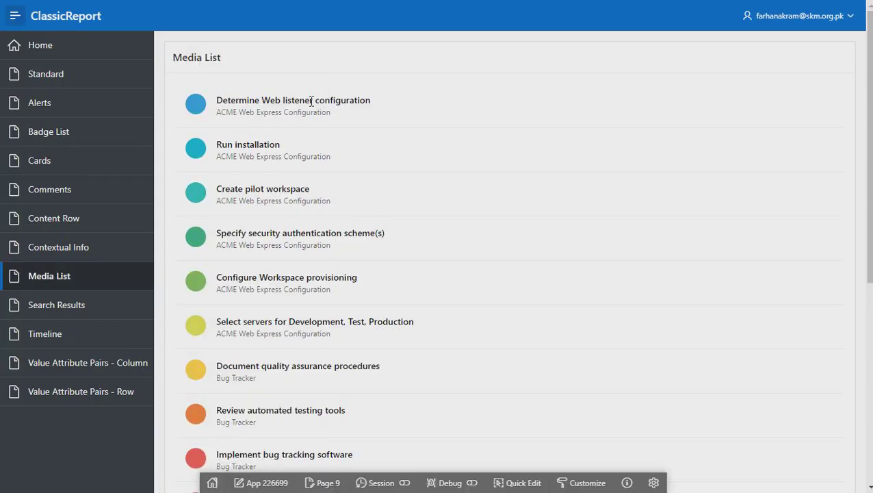
click(371, 101)
text(1)
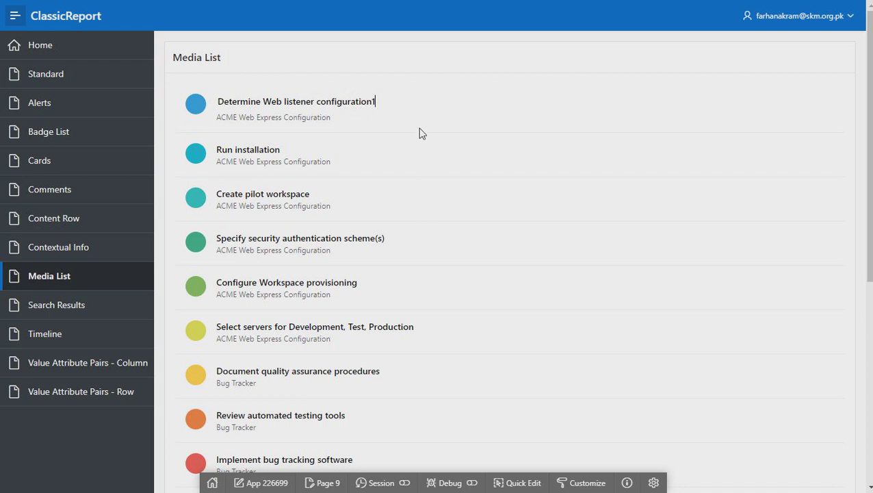
click(395, 63)
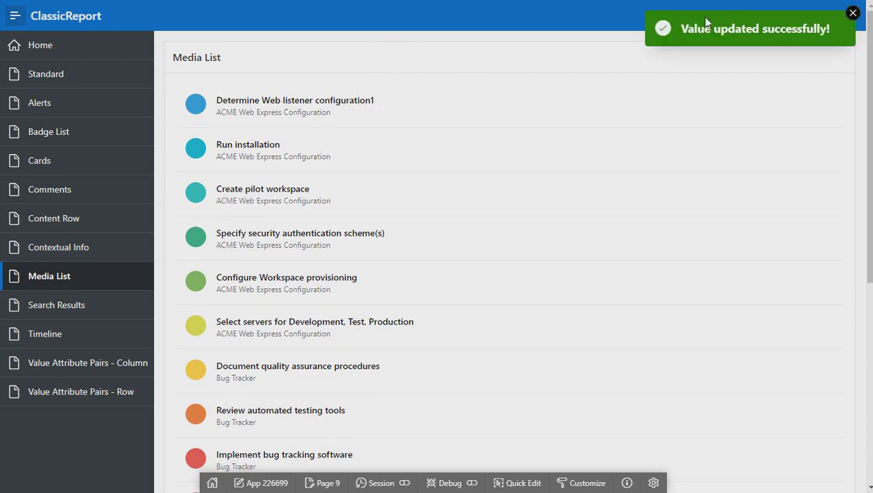
click(276, 96)
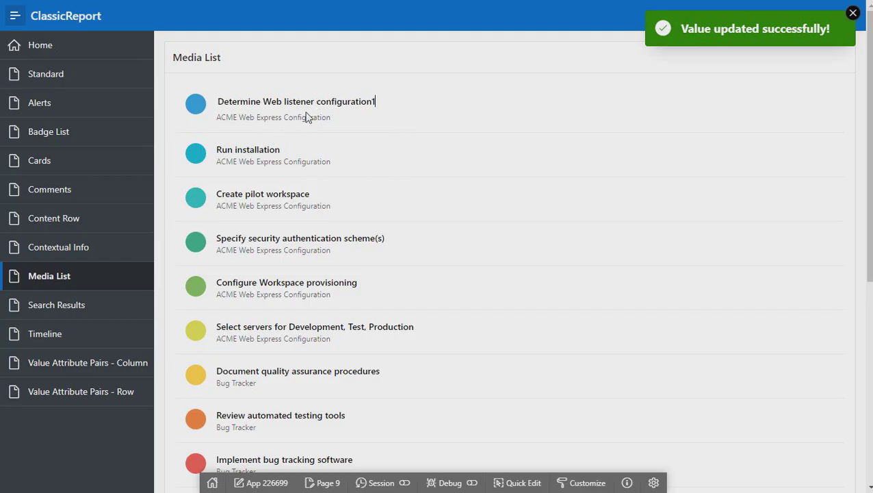
click(335, 125)
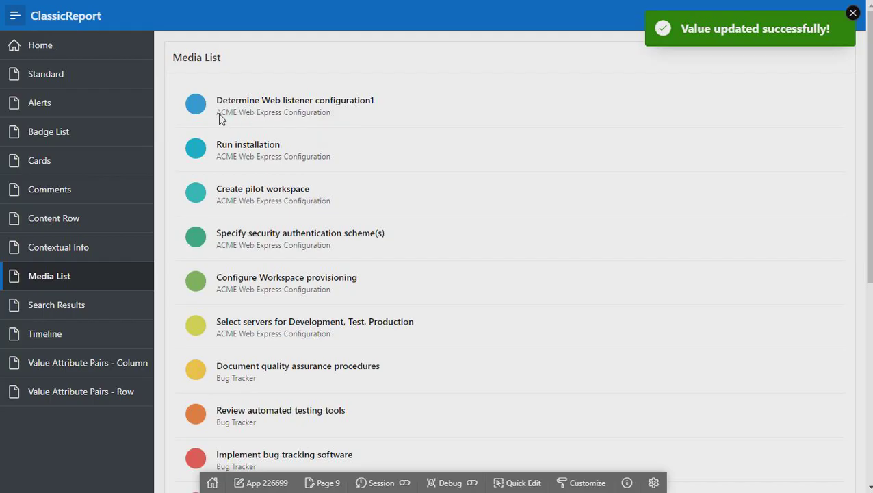
Check the first subtitle is still plain text, then reopen the Media List region in Page Designer
triple_click(320, 113)
click(325, 111)
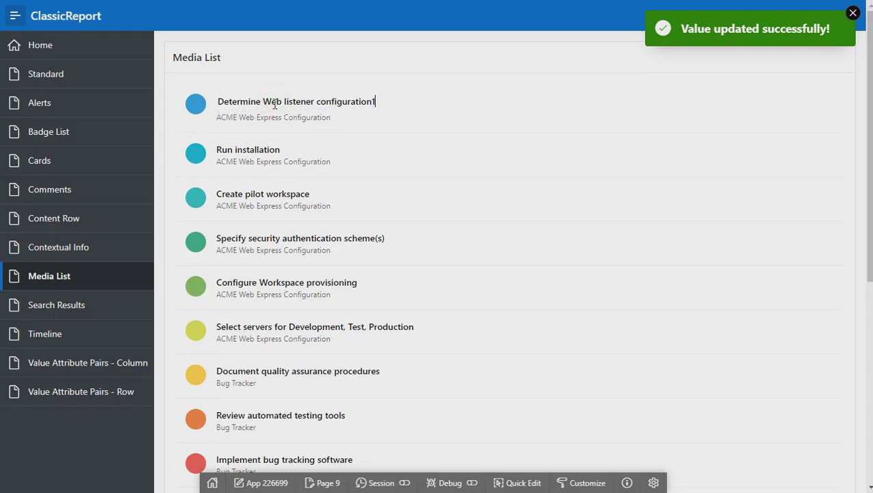
click(537, 482)
click(360, 259)
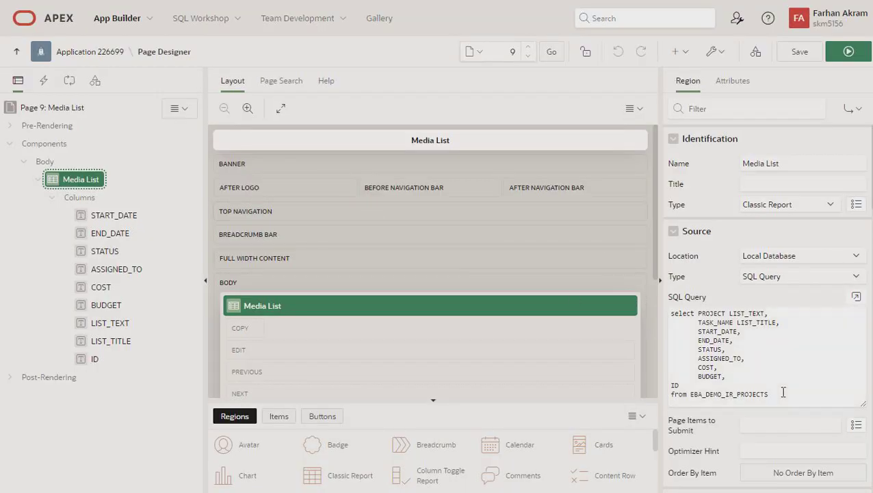
Copy LIST_TITLE's HTML Expression into LIST_TEXT and change the placeholder to #LIST_TEXT#
click(109, 341)
scroll(752, 363, down, 4)
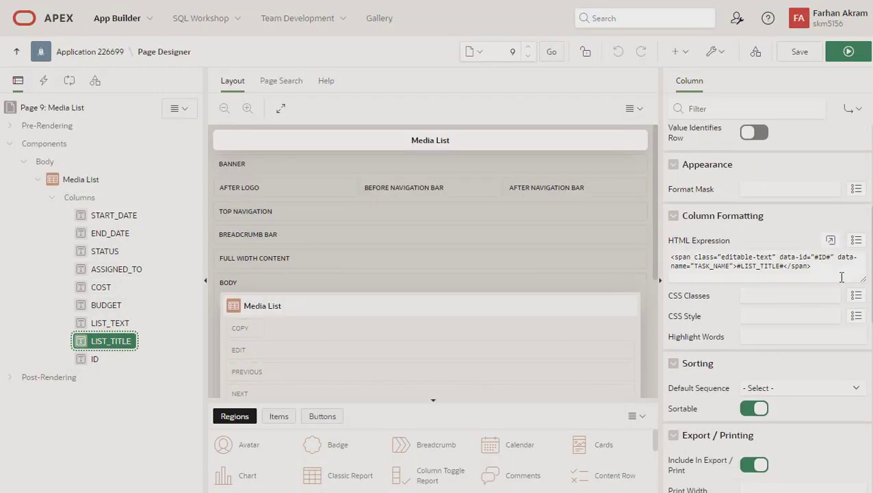
drag(841, 276, 644, 251)
key(ctrl+c)
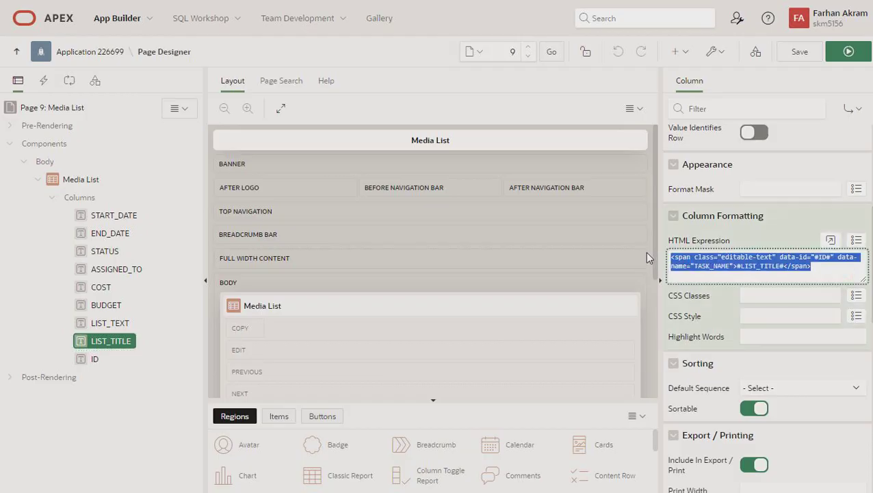
click(117, 327)
scroll(750, 384, down, 5)
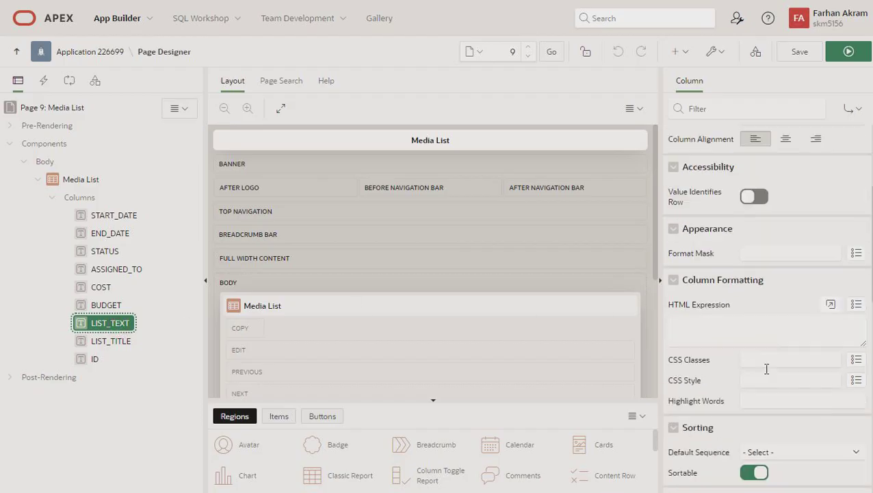
click(732, 332)
key(ctrl+v)
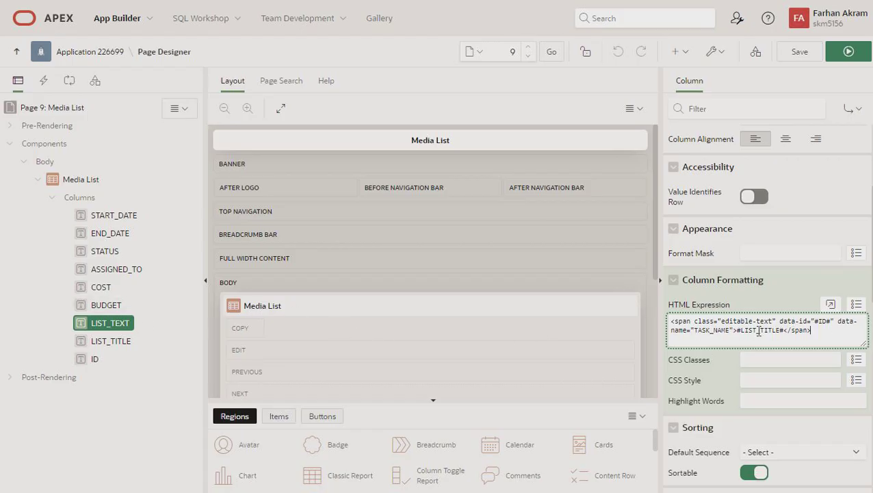
drag(758, 329, 780, 331)
text(TEXT)
Replace data-name TASK_NAME with PROJECT from the SQL query, then save and run the page
click(73, 182)
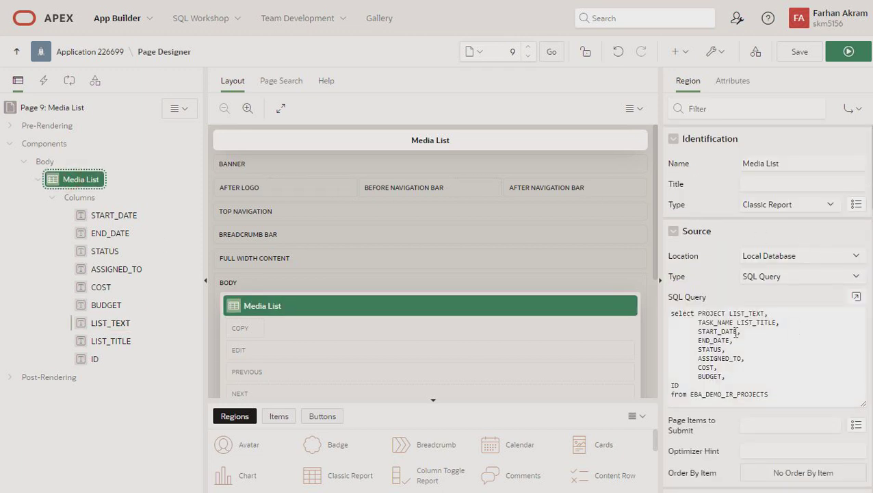
double_click(711, 315)
key(ctrl+c)
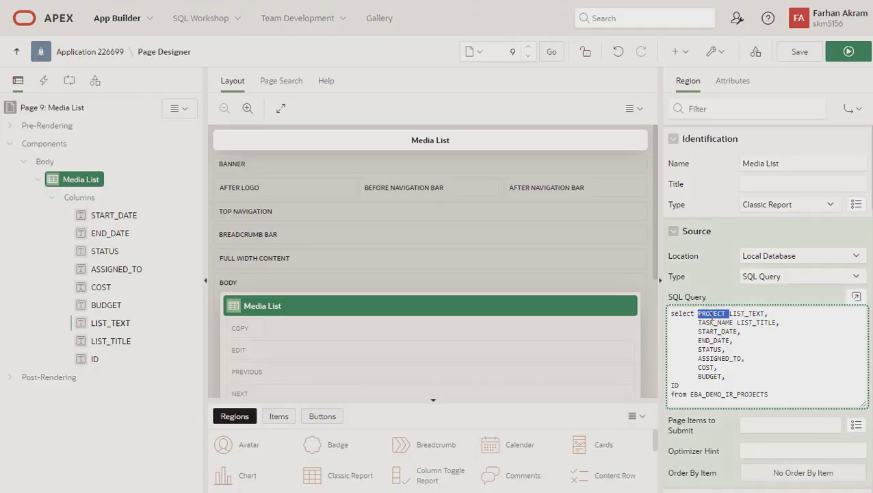
click(107, 325)
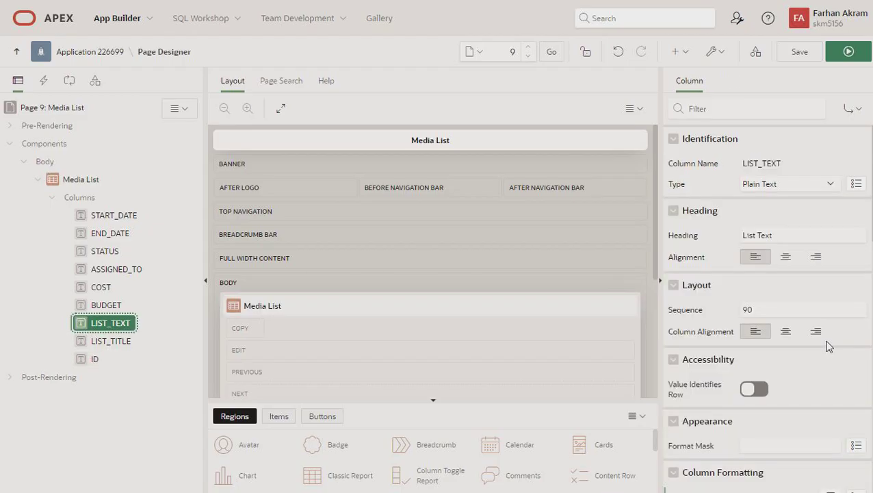
scroll(826, 347, down, 3)
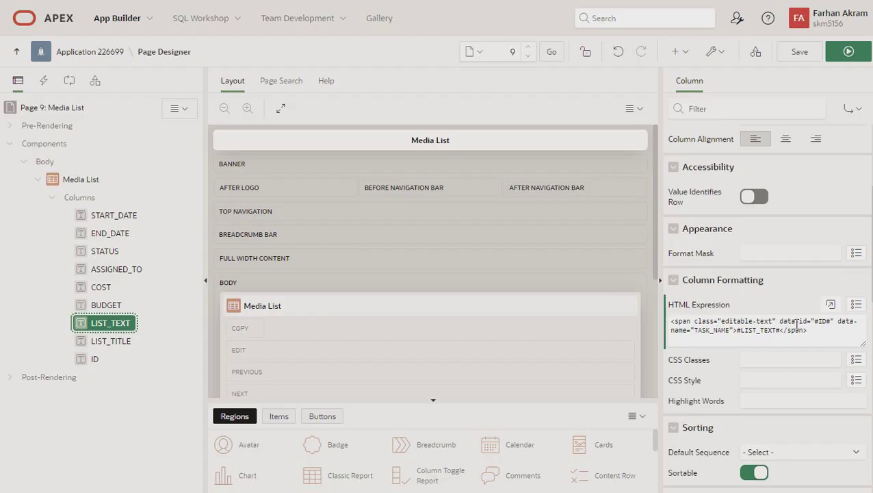
double_click(709, 330)
key(ctrl+v)
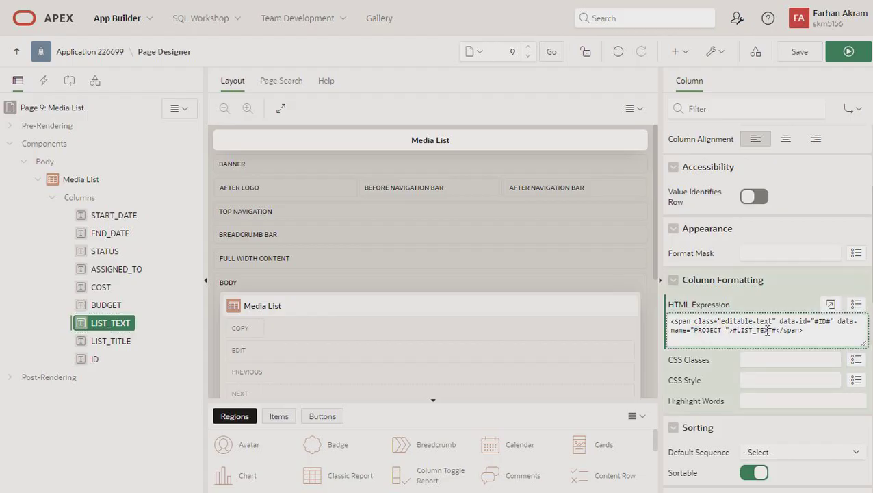
key(BackSpace)
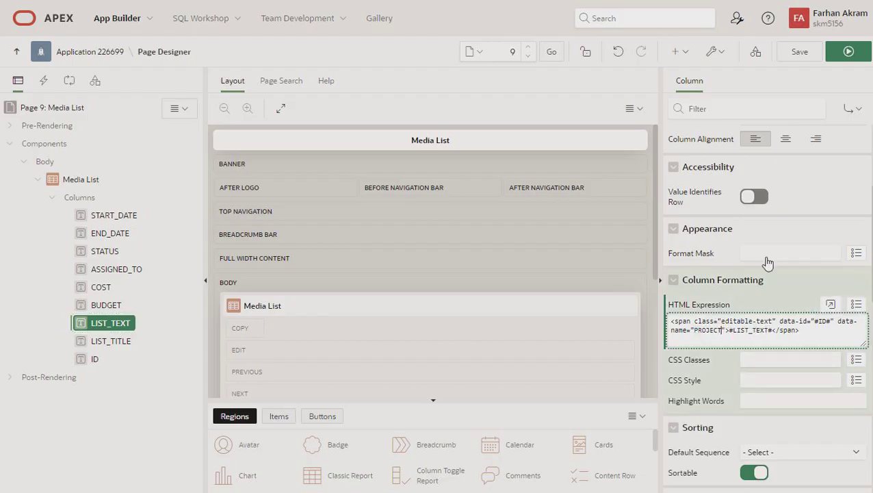
click(847, 53)
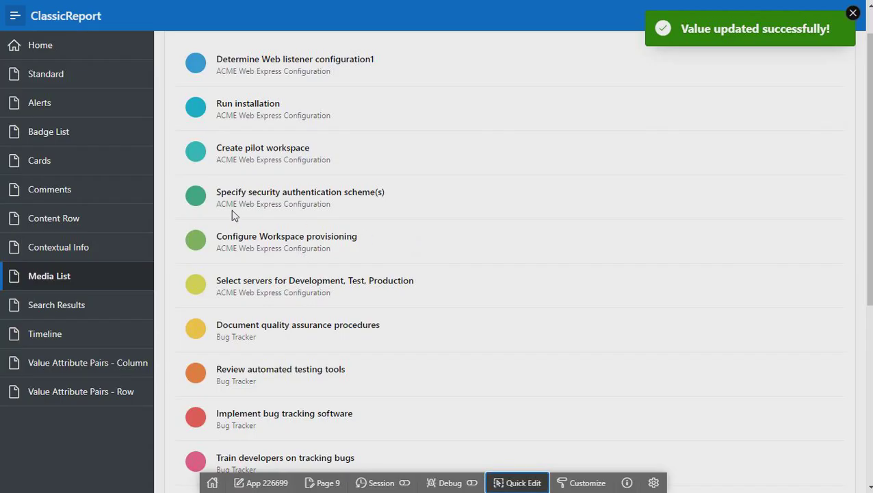
Edit the first subtitle inline, trimming it to 'ACME Web Express' after the length error
click(250, 113)
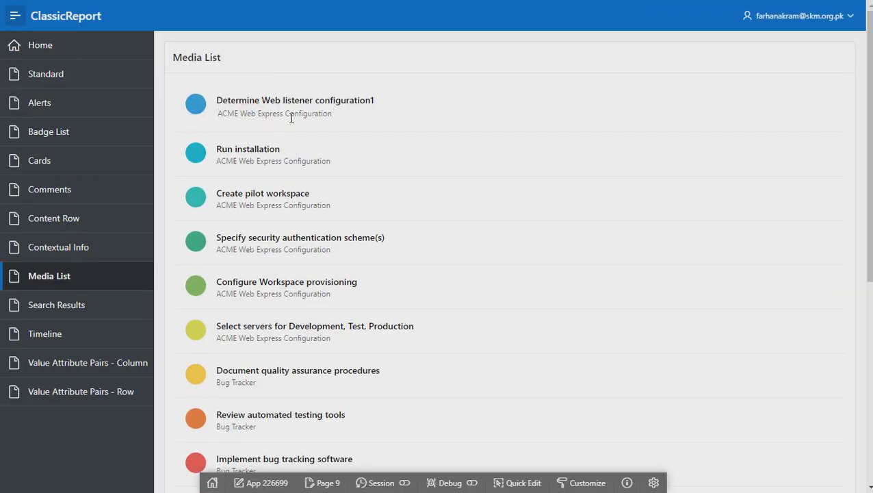
text(1)
click(381, 88)
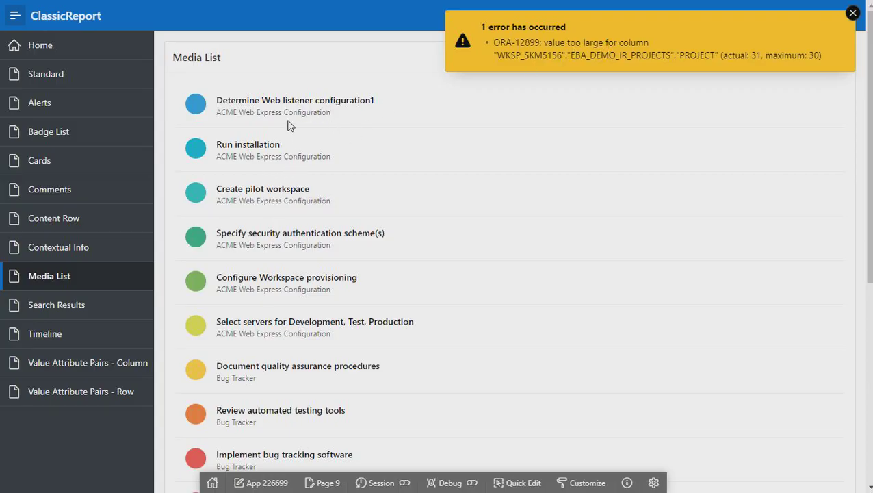
drag(334, 113, 287, 116)
click(290, 92)
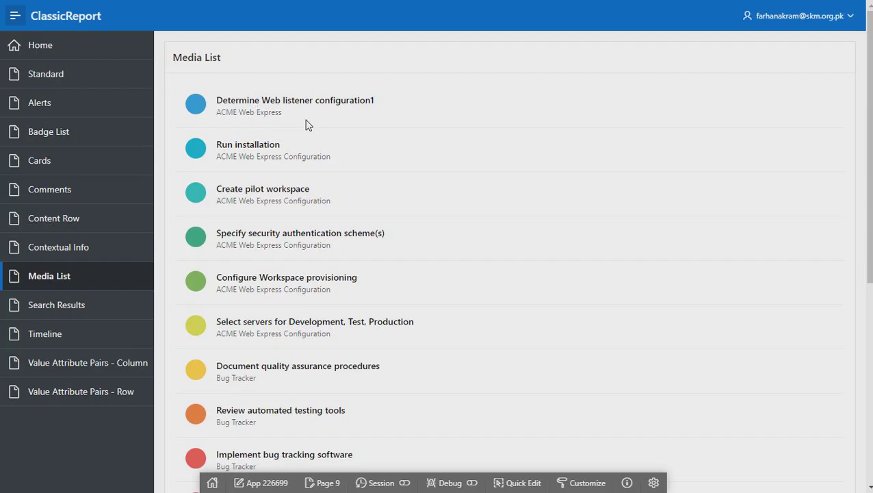
Review the updated list, then open the Home page's Standard report showing ACME Web Express
scroll(349, 323, down, 4)
scroll(351, 327, down, 2)
scroll(351, 362, up, 5)
scroll(340, 261, down, 5)
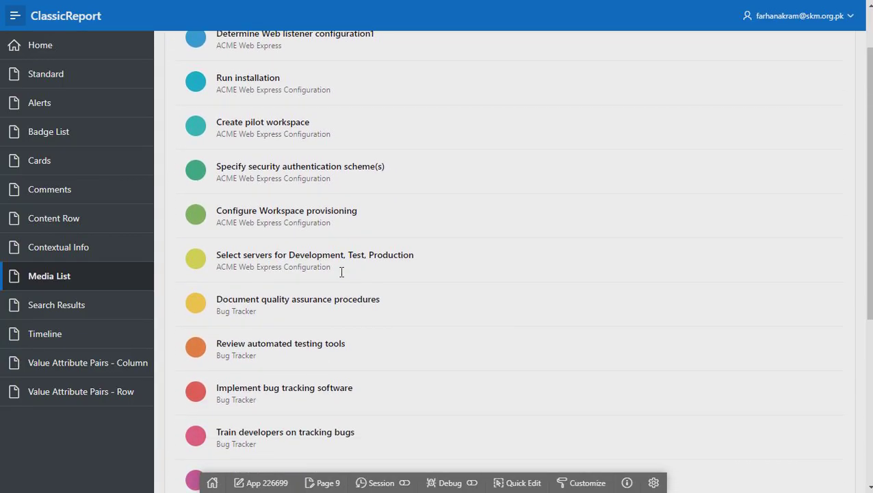
scroll(382, 381, up, 4)
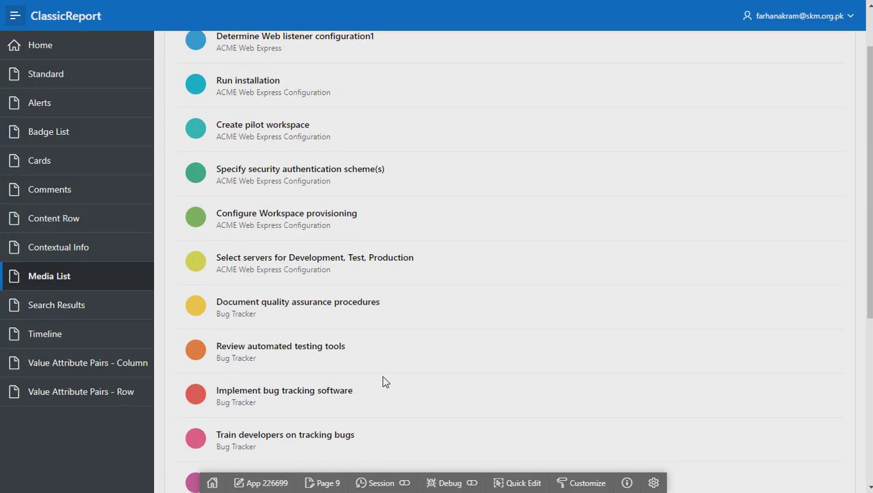
scroll(298, 335, up, 1)
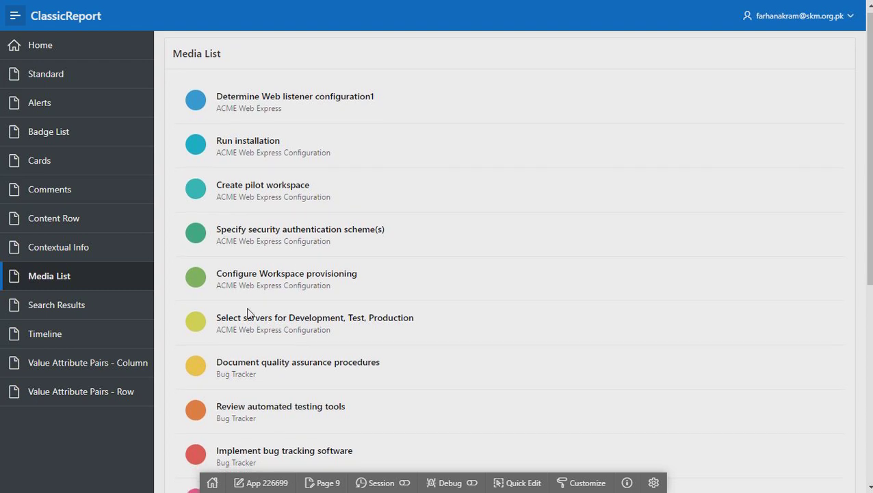
scroll(249, 313, down, 3)
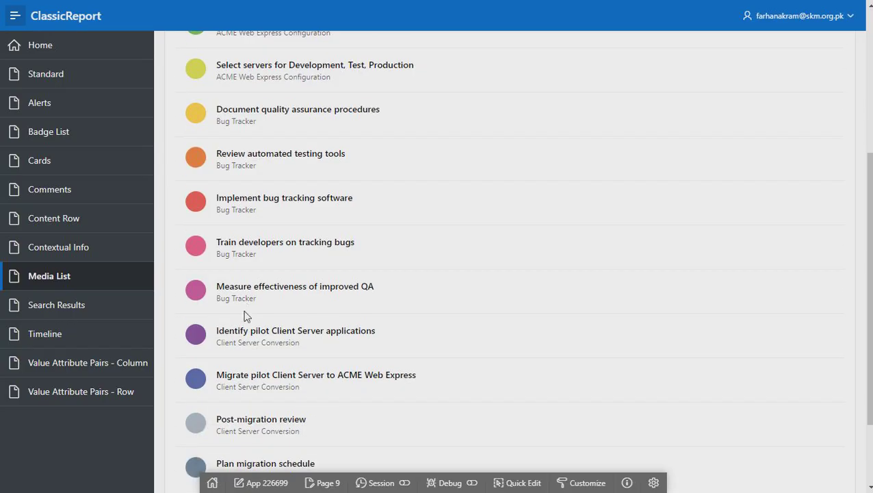
click(41, 54)
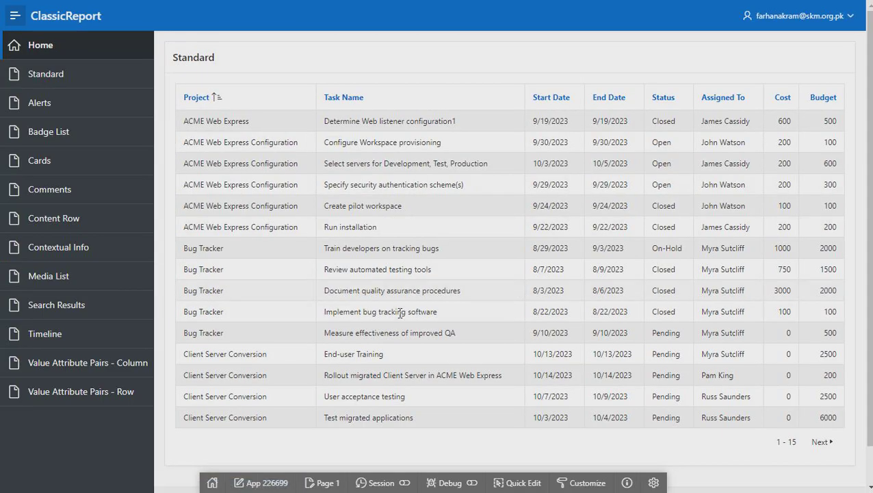
scroll(395, 305, down, 1)
scroll(393, 311, up, 1)
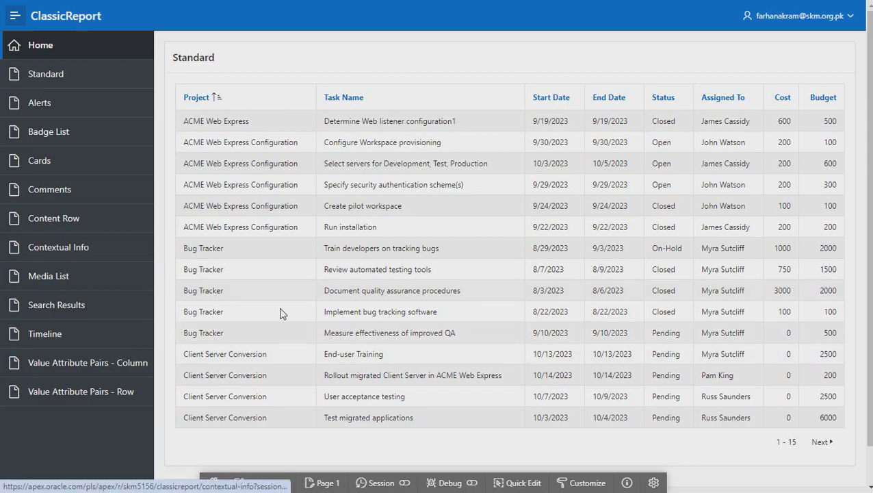
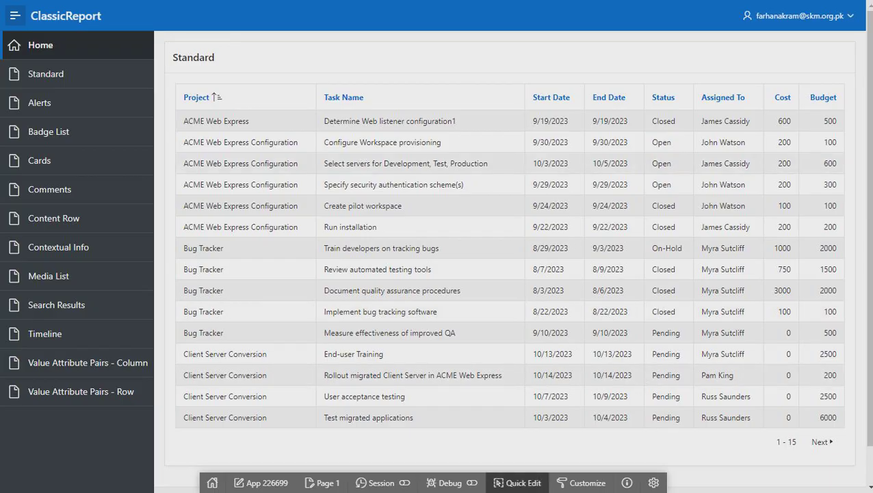
Switch the running Home page into Quick Edit and select the Standard report region
click(524, 482)
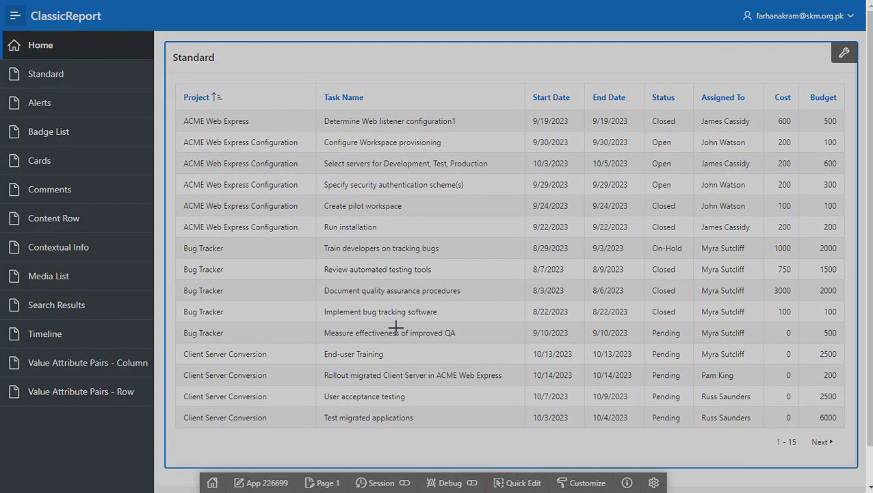
click(397, 331)
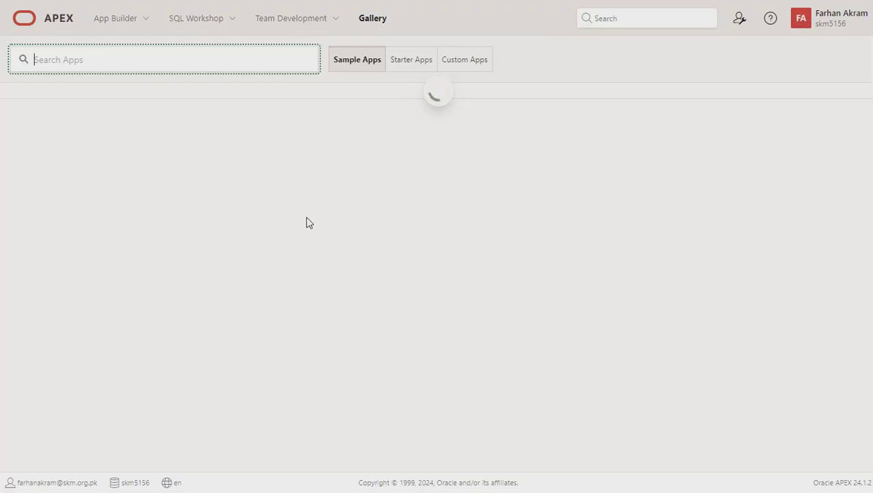
Browse the Gallery's Custom Apps and Sample Apps, then return to the App Builder application list
click(477, 63)
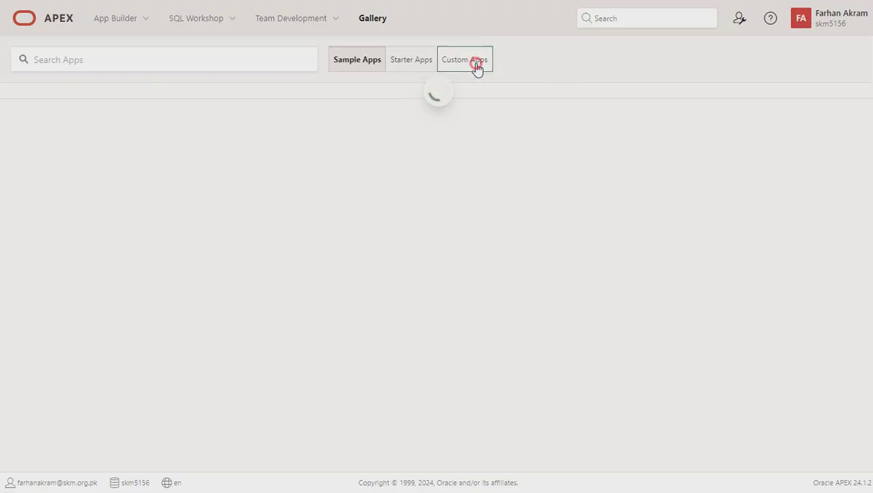
click(347, 61)
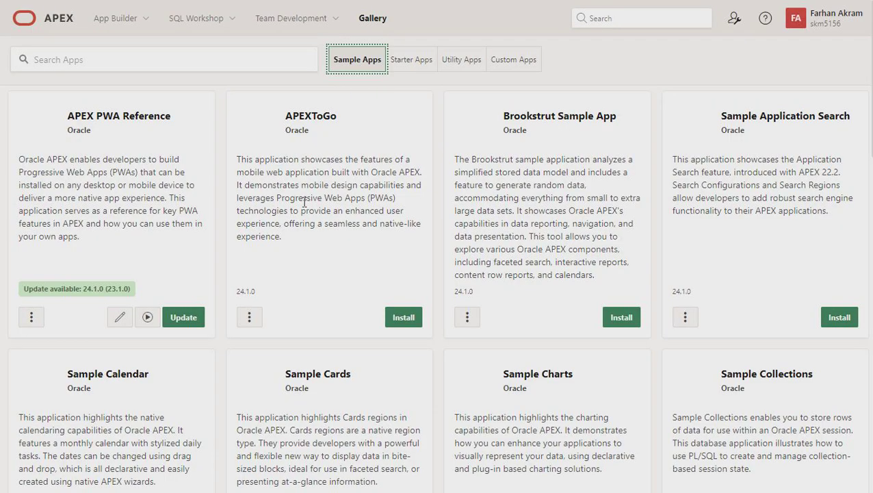
scroll(302, 204, down, 4)
scroll(210, 271, down, 2)
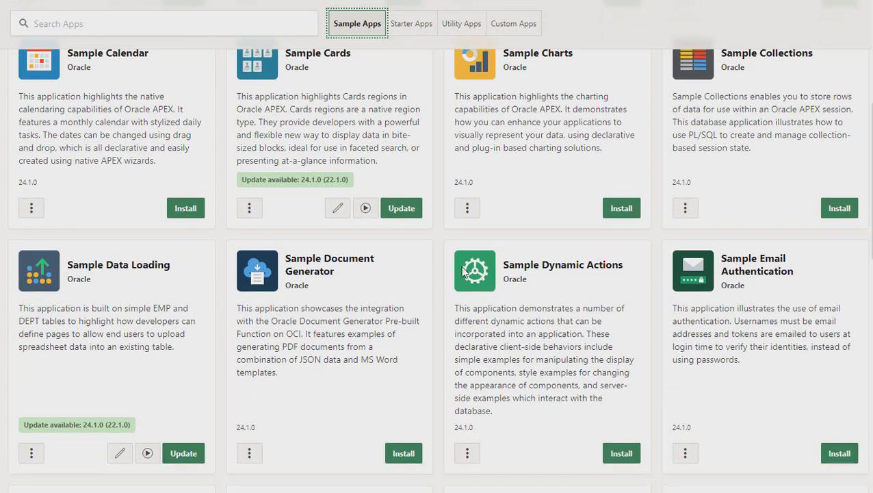
scroll(505, 267, up, 3)
scroll(751, 204, down, 8)
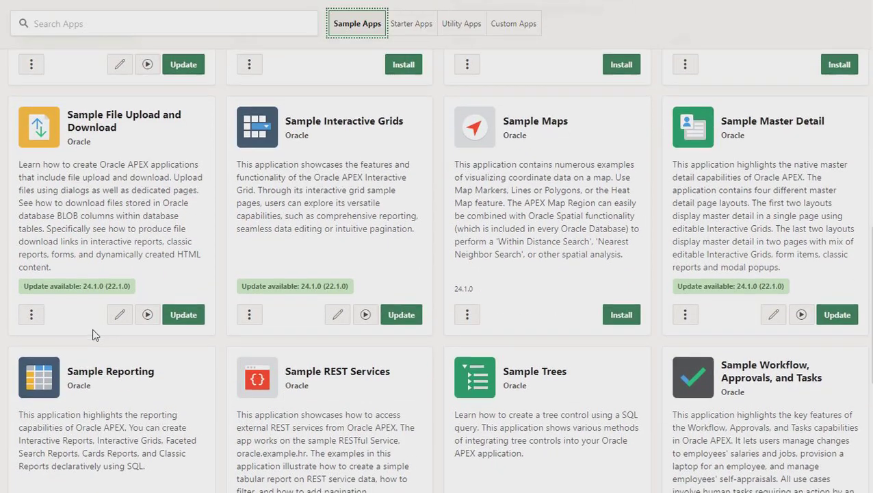
scroll(93, 328, down, 2)
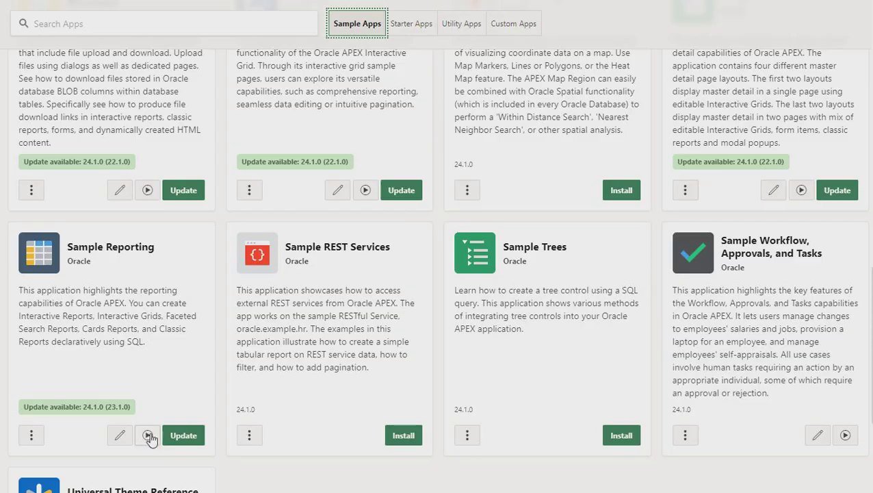
scroll(160, 301, up, 2)
scroll(161, 302, up, 10)
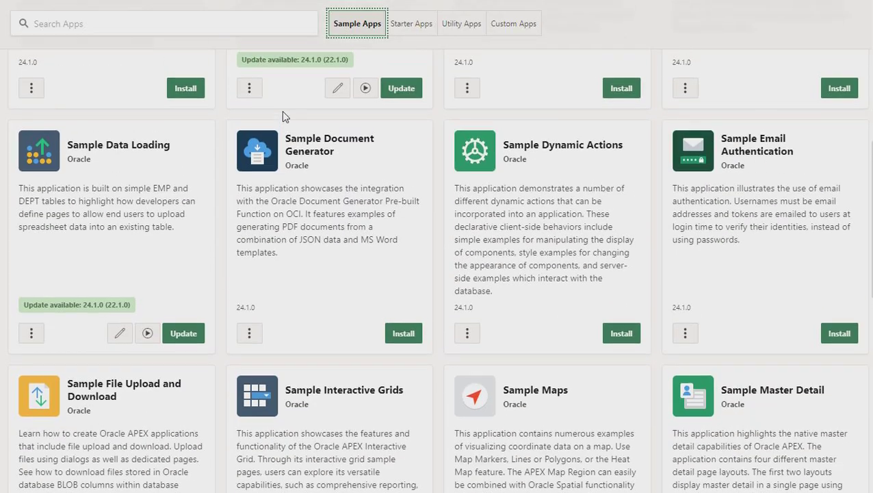
scroll(82, 423, down, 8)
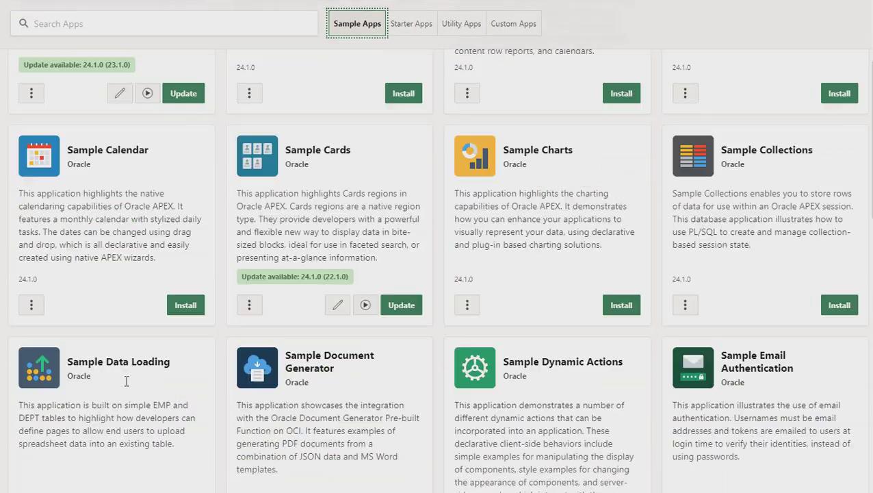
scroll(144, 327, up, 8)
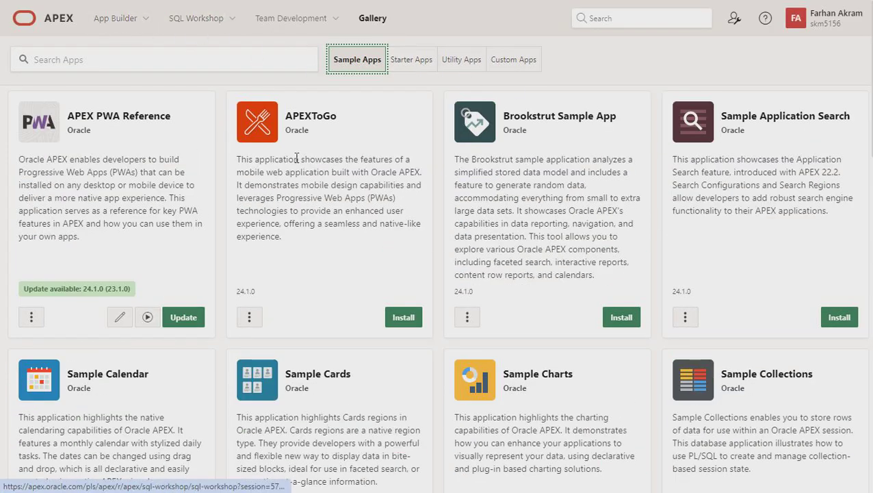
click(116, 22)
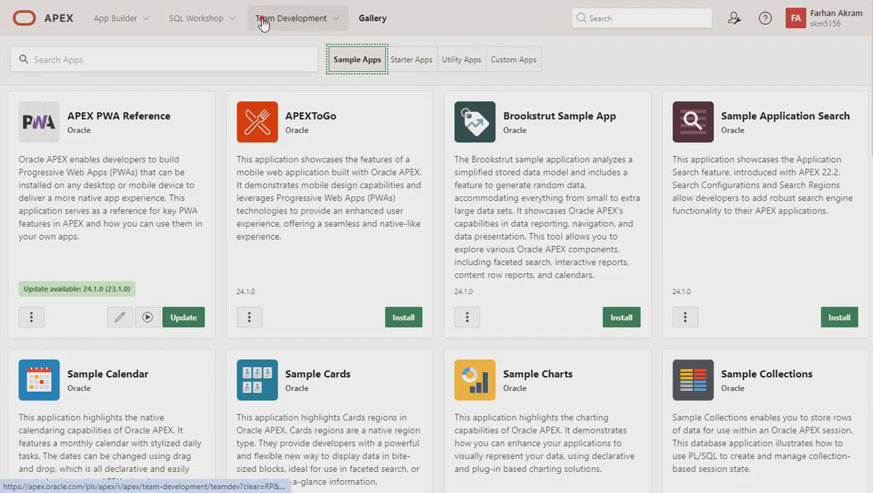
key(alt+Left)
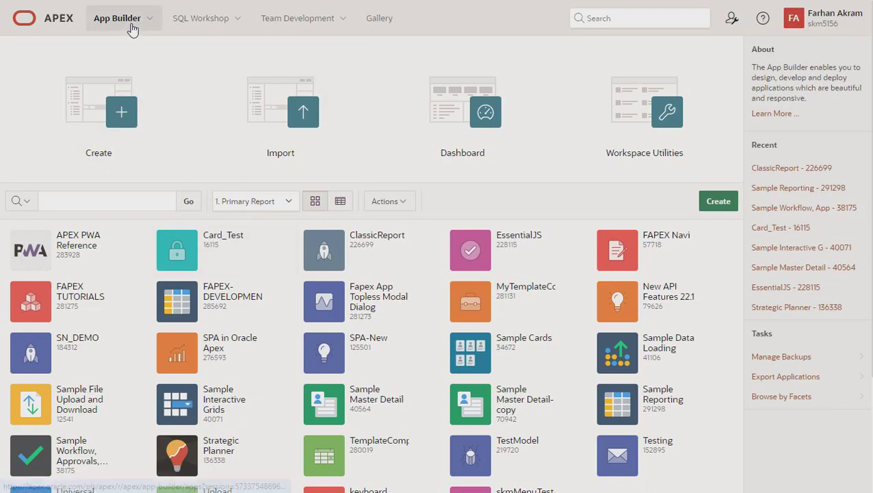
click(261, 109)
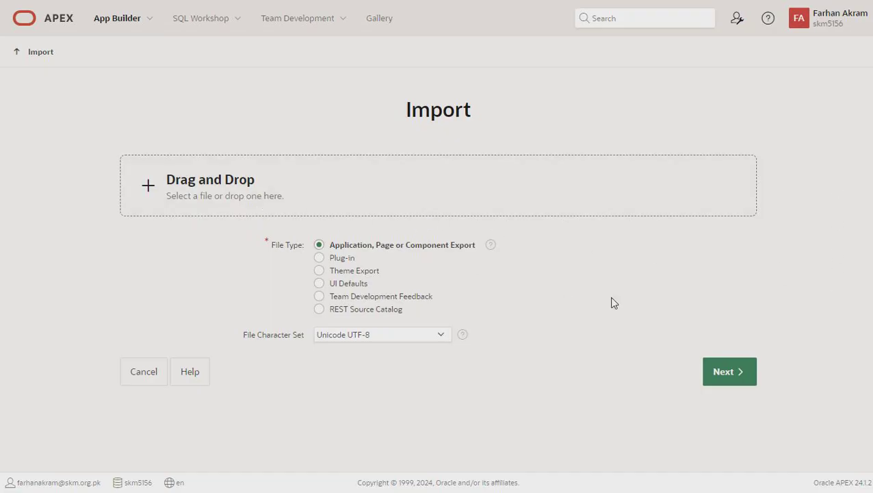
click(143, 376)
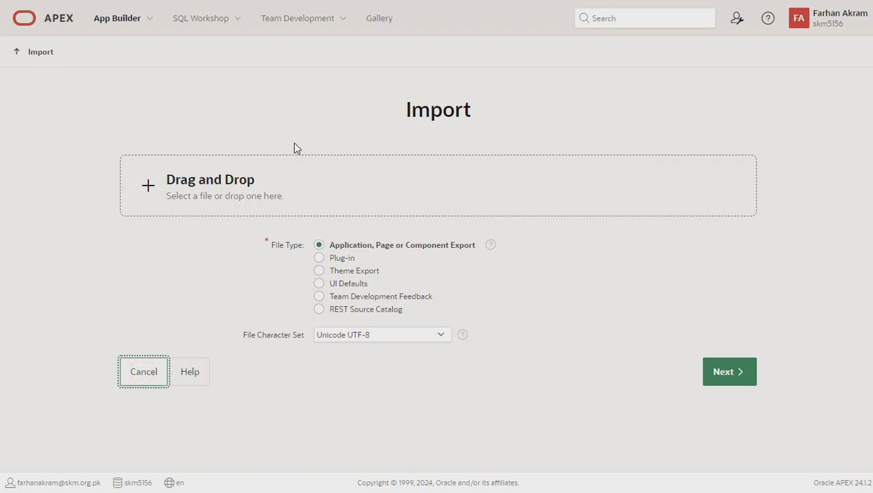
click(140, 374)
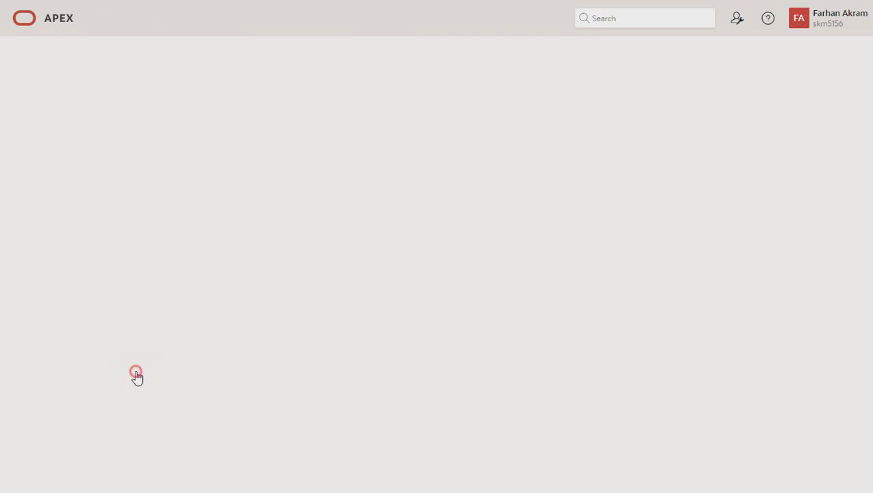
scroll(215, 338, down, 1)
scroll(215, 338, down, 3)
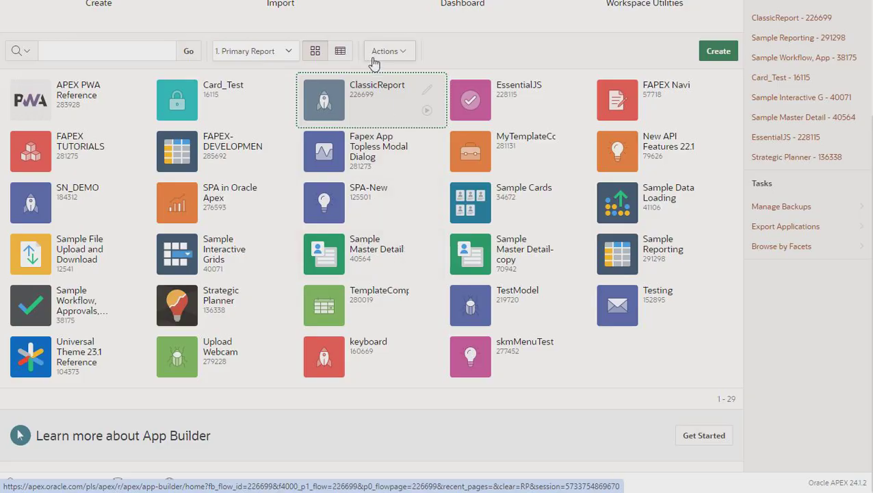
Open the ClassicReport application (226699) and run its Home page
click(373, 98)
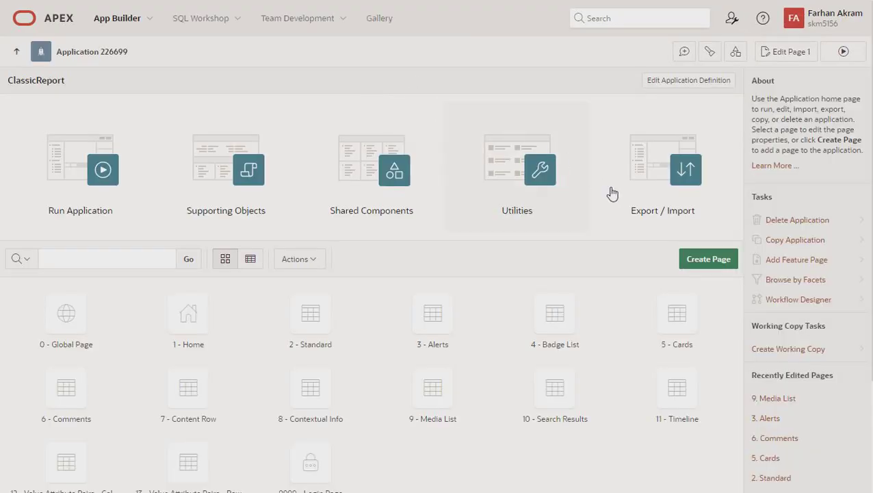
scroll(181, 310, down, 3)
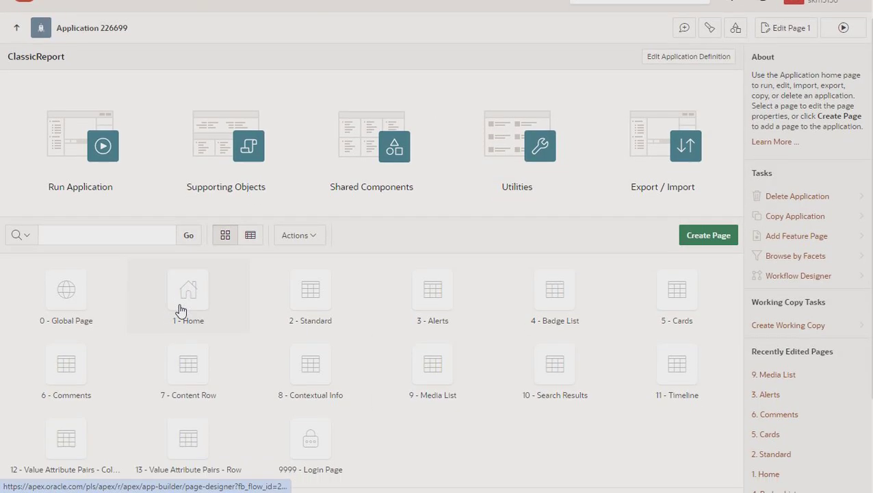
scroll(613, 169, up, 3)
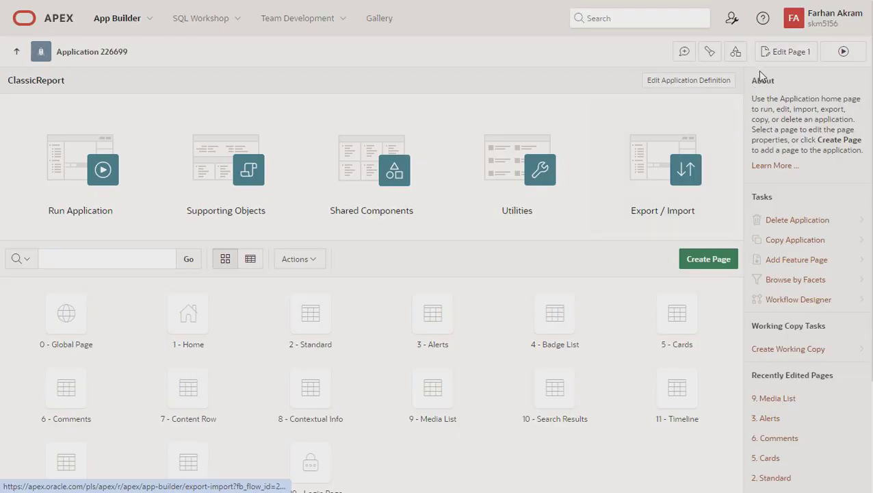
click(843, 51)
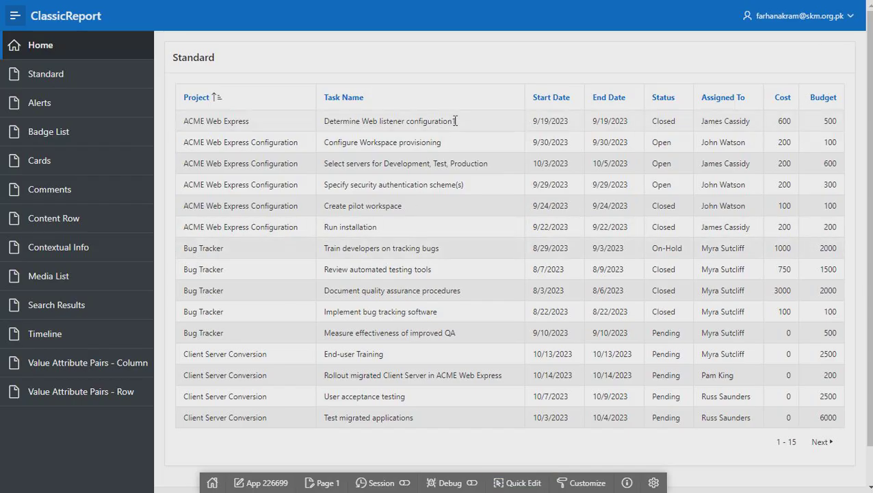
scroll(438, 293, down, 1)
scroll(438, 292, up, 1)
scroll(303, 260, down, 1)
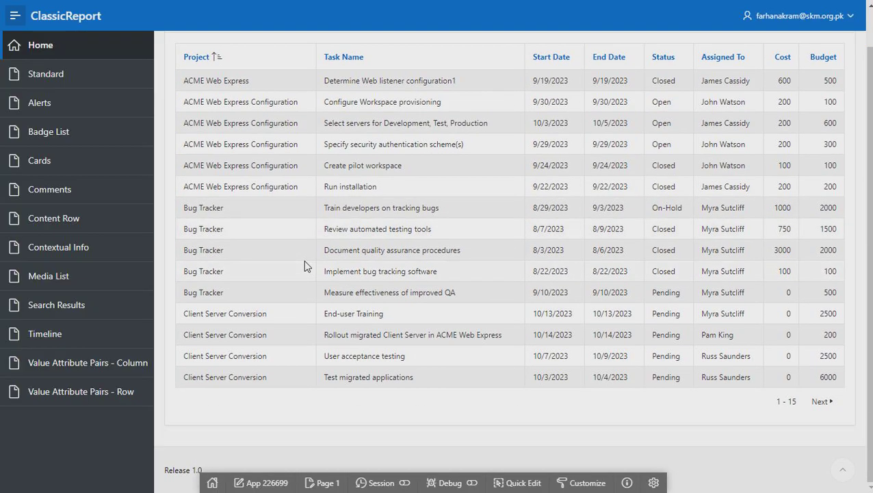
scroll(304, 265, up, 1)
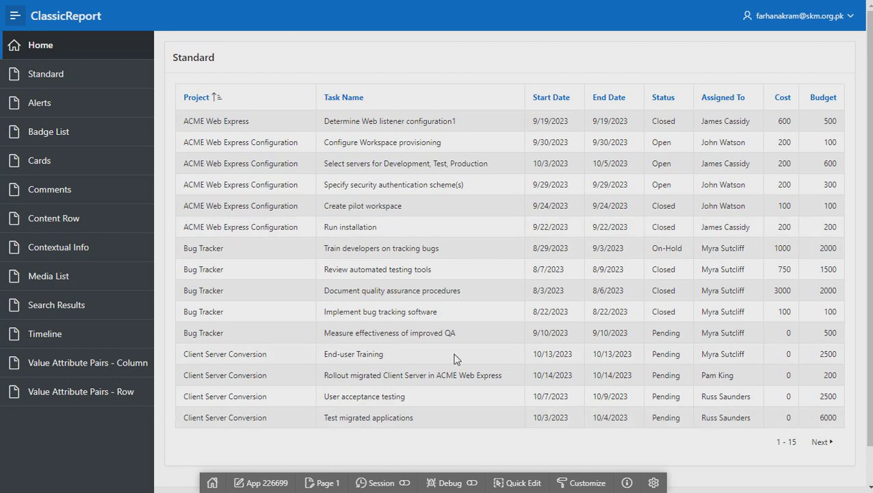